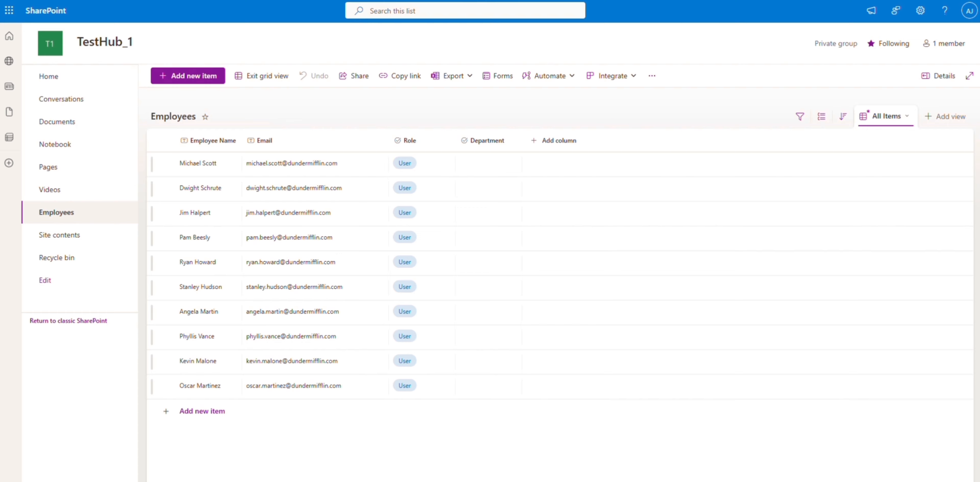
{"action": "left_click", "coordinate": [404, 262]}
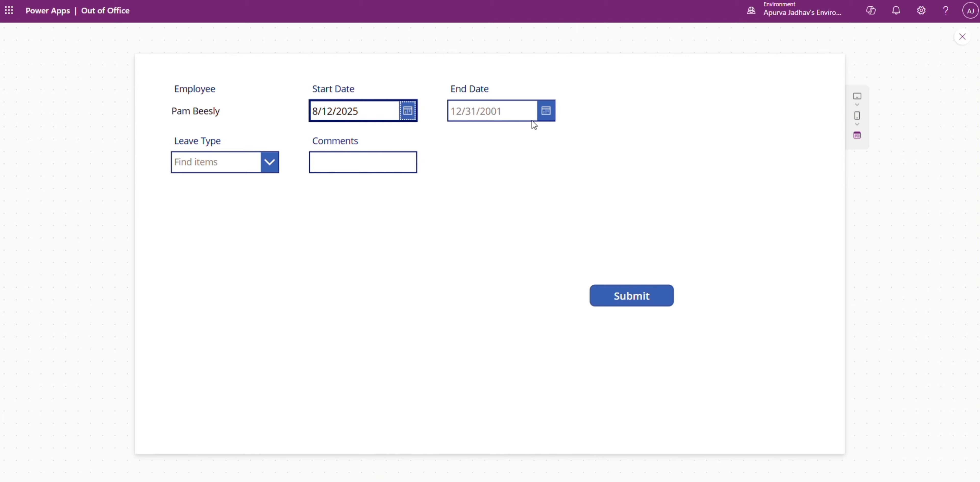
Step: Submit a leave request ending 8/20/2025 with leave type Sick and comment "not well", and open the Leave Request list
{"action": "left_click", "coordinate": [532, 121]}
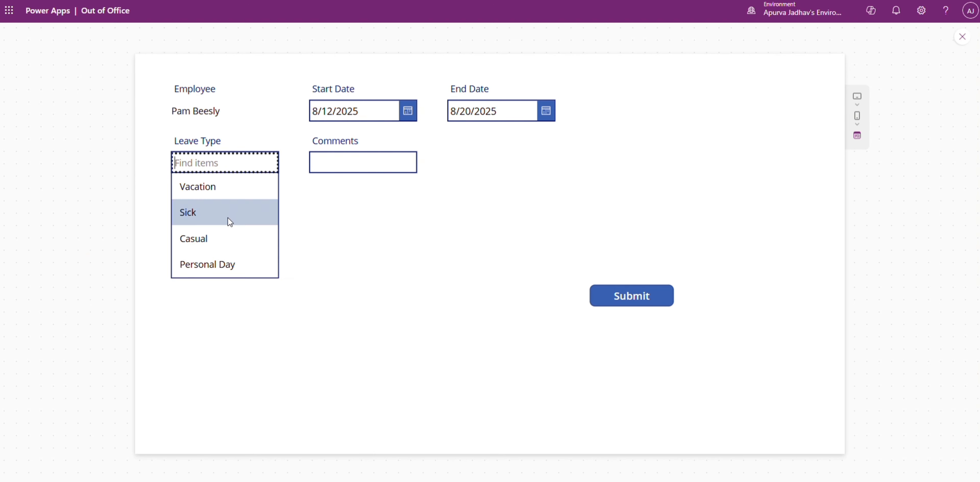
{"action": "left_click", "coordinate": [227, 212]}
{"action": "left_click", "coordinate": [331, 163]}
{"action": "type", "text": "not well"}
{"action": "left_click", "coordinate": [649, 303]}
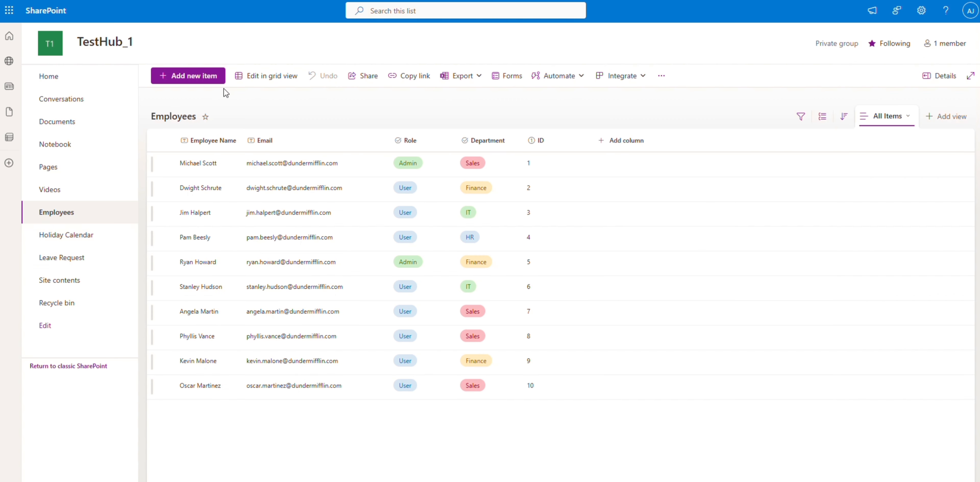
{"action": "left_click", "coordinate": [66, 258]}
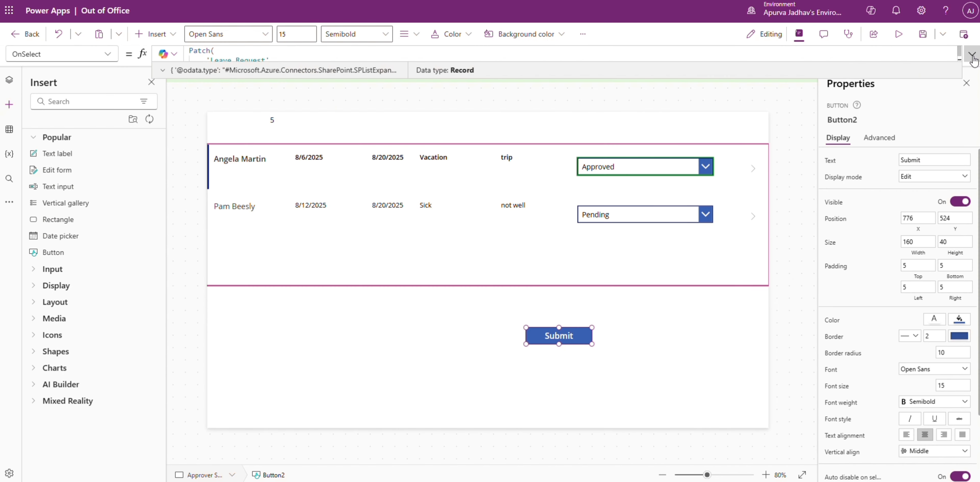
Step: Set the vacation request's status to Rejected on the approver screen, submit it, and check the Leave Request list
{"action": "left_click", "coordinate": [897, 36]}
{"action": "left_click", "coordinate": [642, 123]}
{"action": "left_click", "coordinate": [642, 181]}
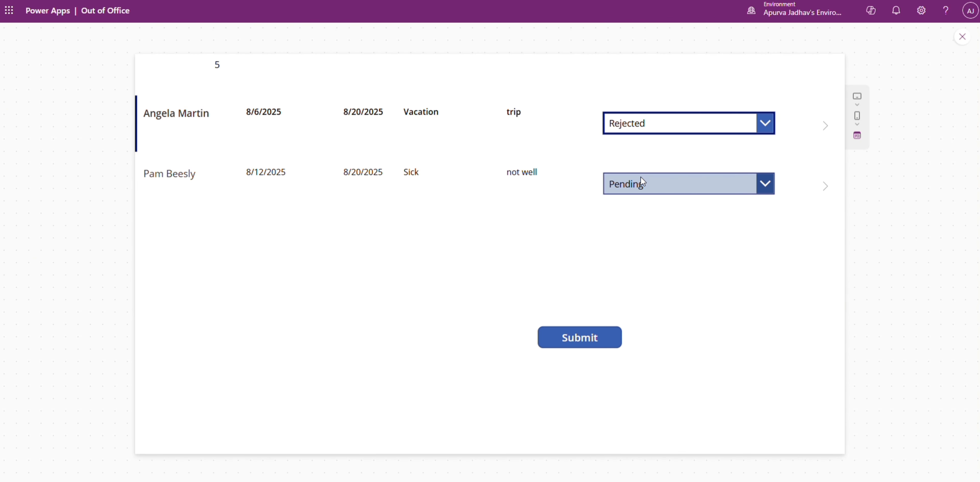
{"action": "left_click", "coordinate": [579, 337]}
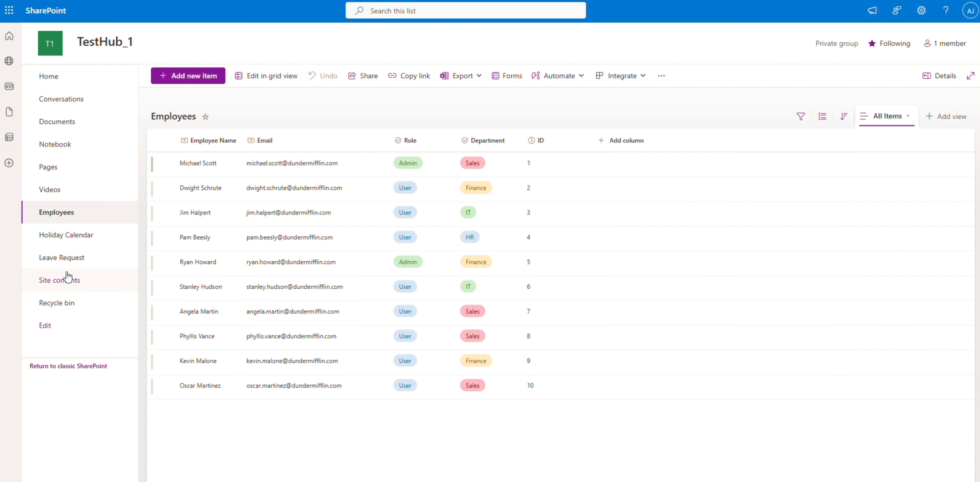
{"action": "left_click", "coordinate": [68, 258]}
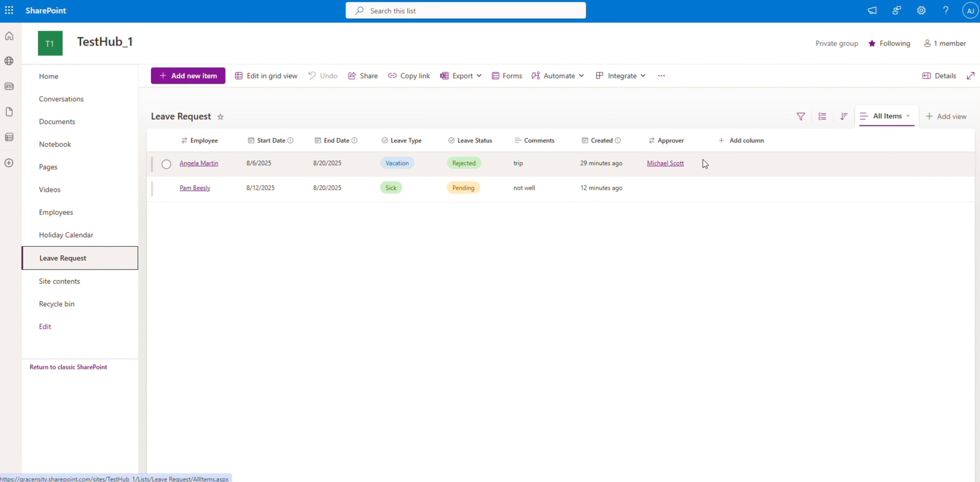
{"action": "left_click", "coordinate": [165, 164]}
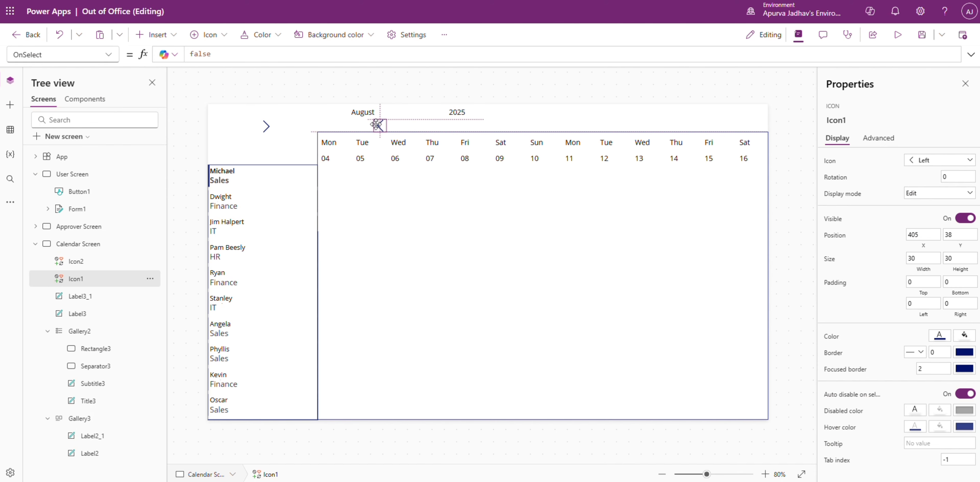
Step: Replace the separate month and year labels with one month-year label and place the previous and next arrows on either side
{"action": "right_click", "coordinate": [458, 115]}
{"action": "left_click", "coordinate": [363, 113]}
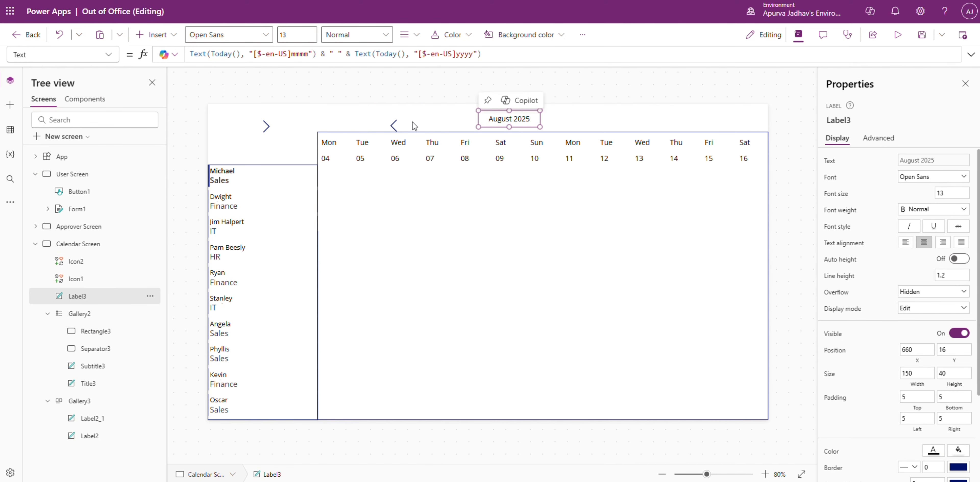
{"action": "left_click", "coordinate": [555, 119]}
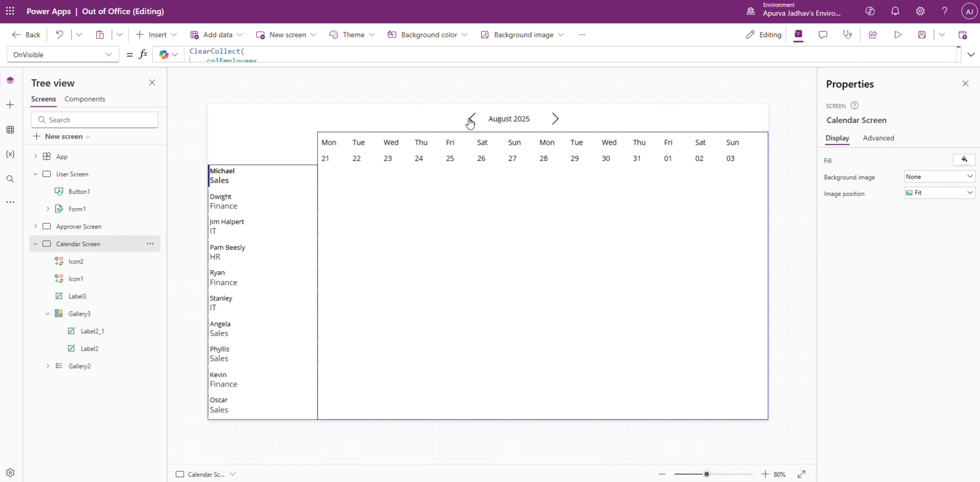
{"action": "left_click", "coordinate": [472, 118], "text": "alt"}
{"action": "left_click", "coordinate": [556, 121], "text": "alt"}
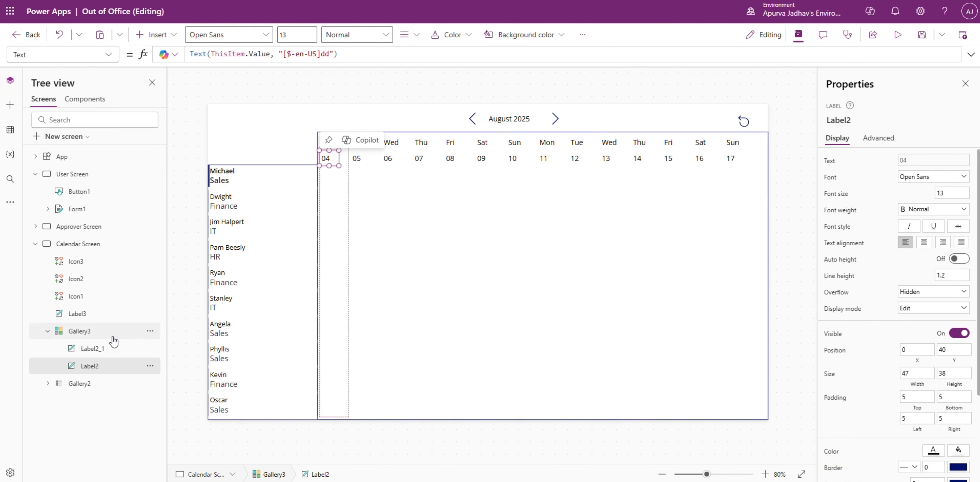
Step: Highlight the current day in the calendar's date header and return from the reference leave calendar image
{"action": "left_click", "coordinate": [113, 336]}
{"action": "left_click", "coordinate": [108, 55]}
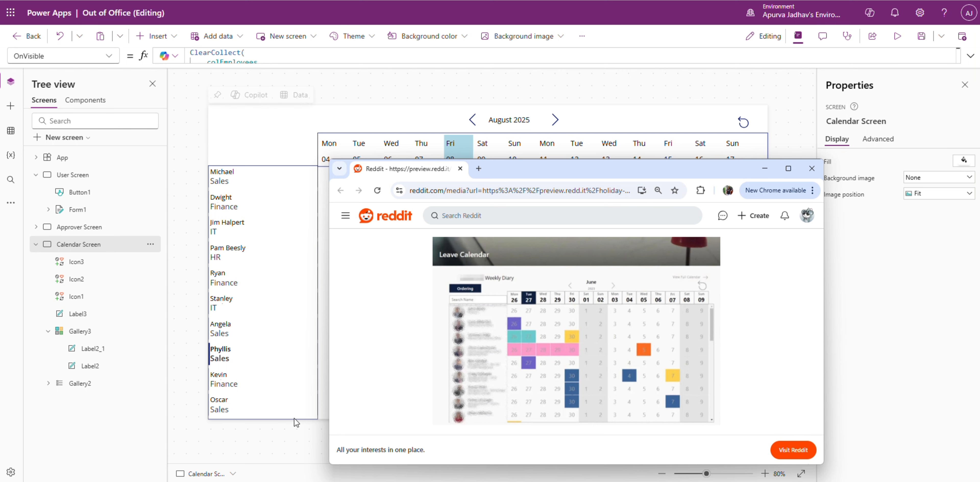
{"action": "left_click", "coordinate": [285, 430]}
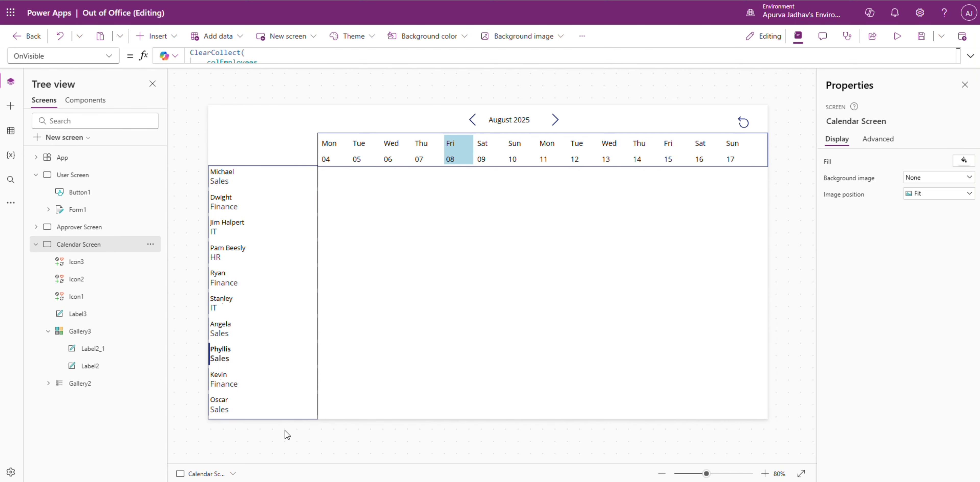
Step: Insert a vertical gallery below the date header, beside the employee names, and size it to about 1099 by 618
{"action": "left_click", "coordinate": [11, 106]}
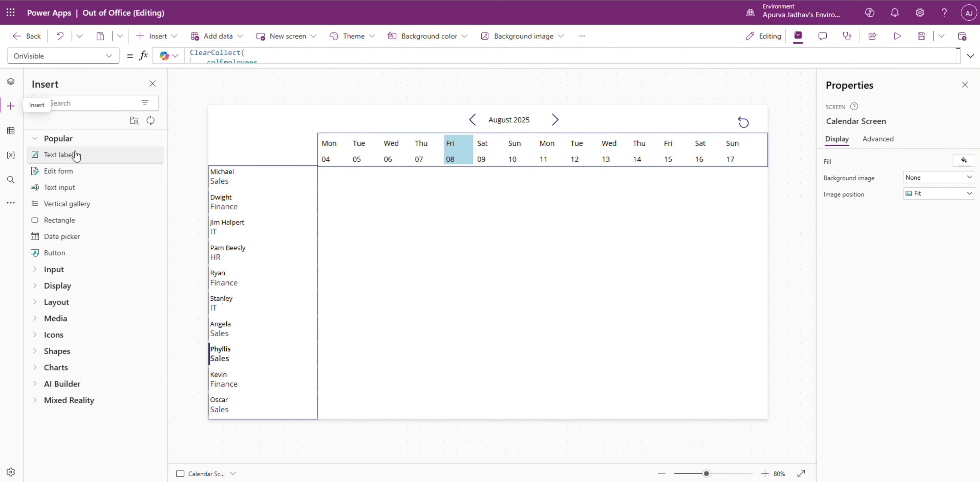
{"action": "left_click_drag", "start_coordinate": [96, 213], "coordinate": [252, 173]}
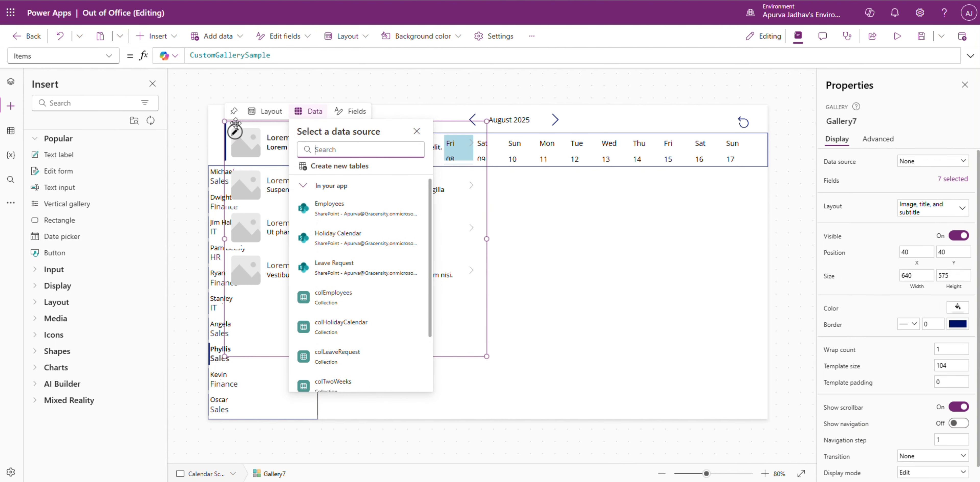
{"action": "left_click", "coordinate": [367, 164]}
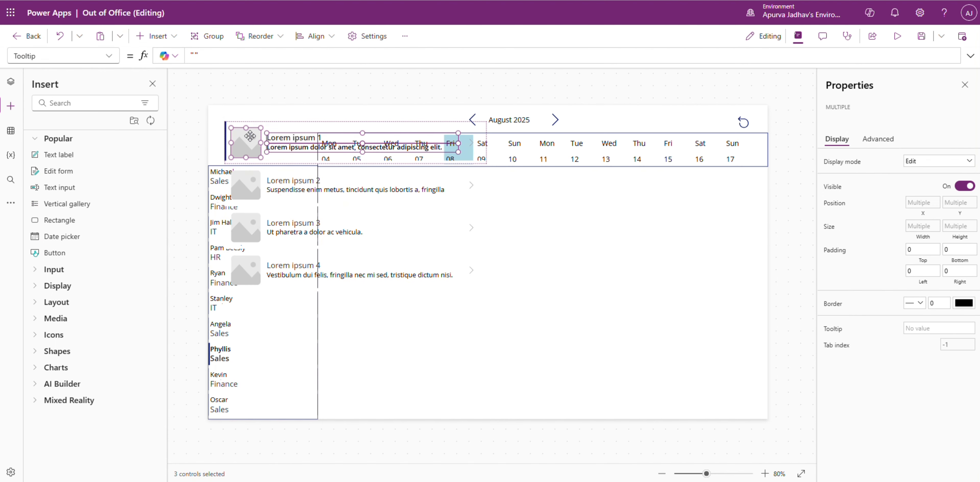
{"action": "left_click", "coordinate": [457, 353]}
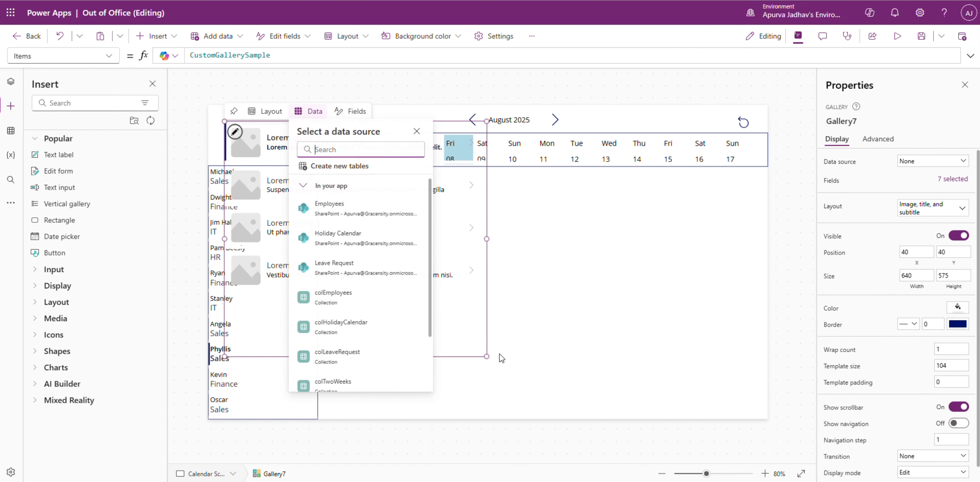
{"action": "left_click", "coordinate": [502, 358]}
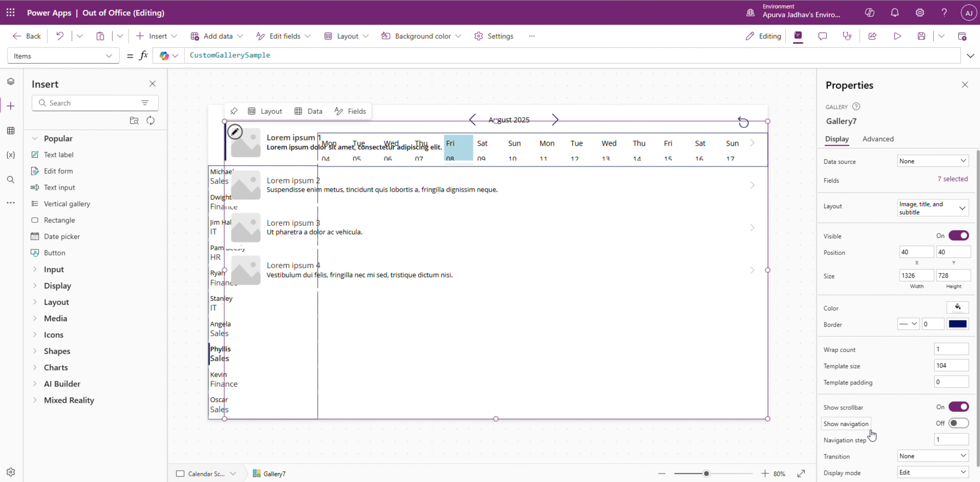
{"action": "left_click", "coordinate": [226, 121]}
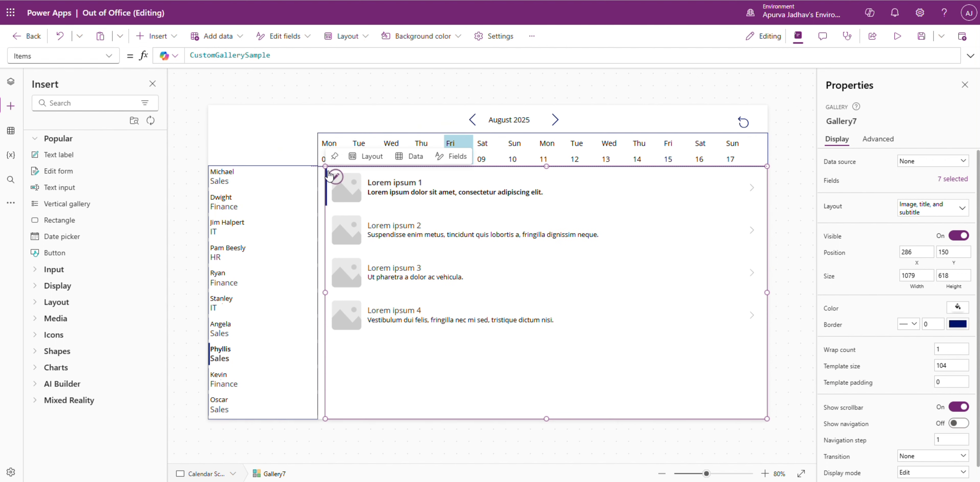
{"action": "left_click_drag", "start_coordinate": [330, 176], "coordinate": [322, 176]}
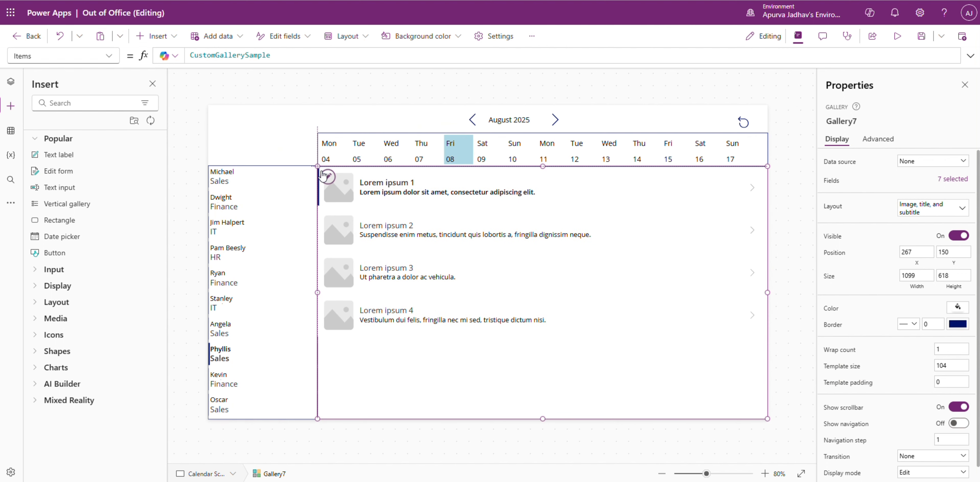
Step: Change the new vertical gallery's layout to Blank and set its Items to colEmployees
{"action": "left_click", "coordinate": [10, 90]}
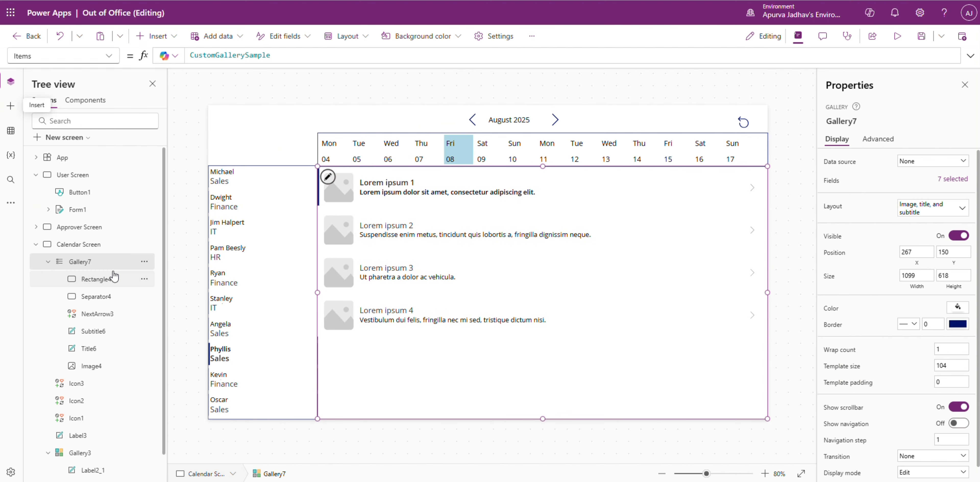
{"action": "left_click", "coordinate": [905, 214]}
{"action": "left_click", "coordinate": [796, 310]}
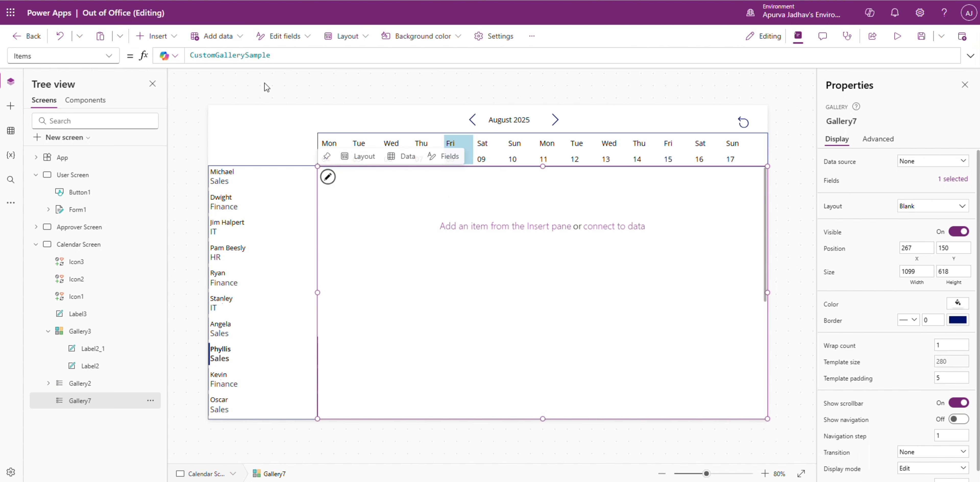
{"action": "triple_click", "coordinate": [265, 53]}
{"action": "type", "text": "colEmployees"}
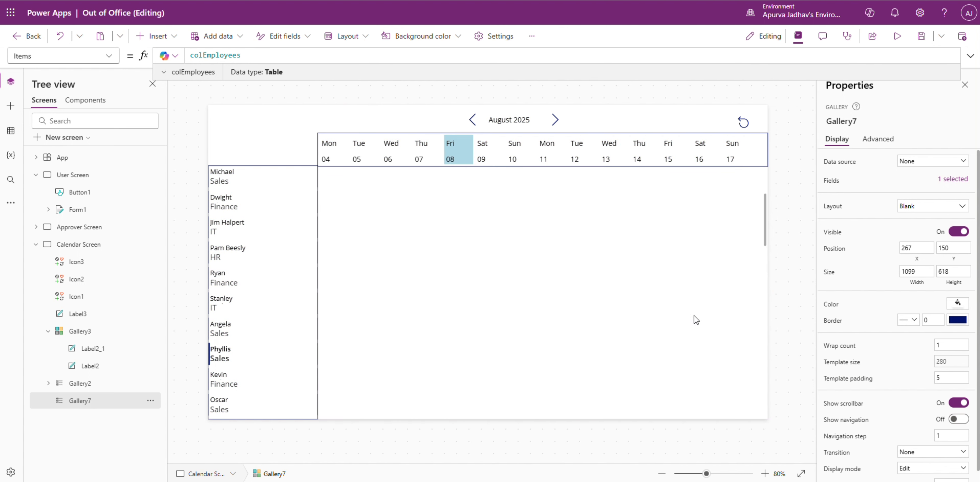
{"action": "left_click", "coordinate": [670, 338]}
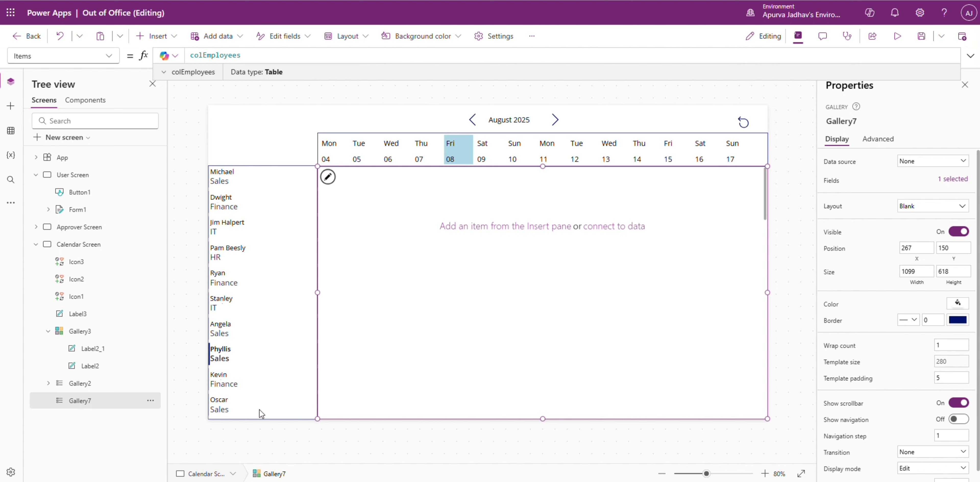
{"action": "left_click", "coordinate": [466, 228]}
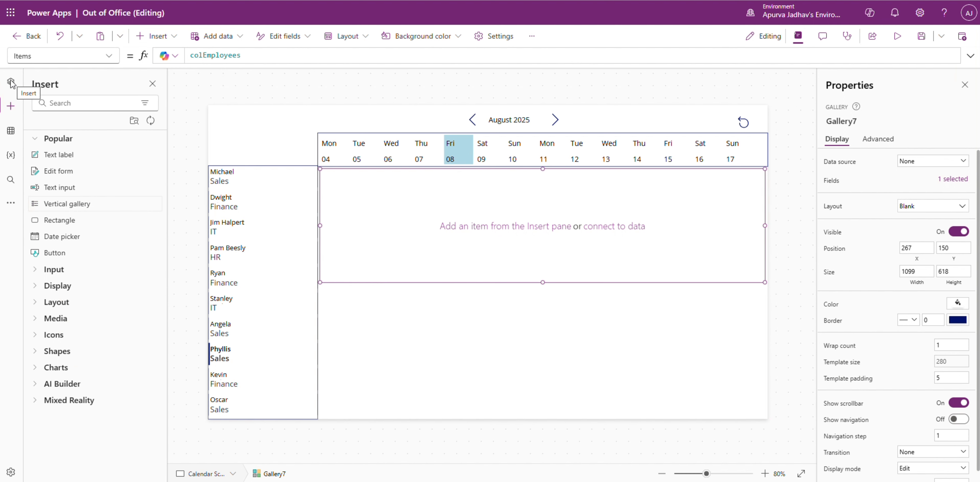
{"action": "right_click", "coordinate": [372, 257]}
{"action": "left_click", "coordinate": [388, 244]}
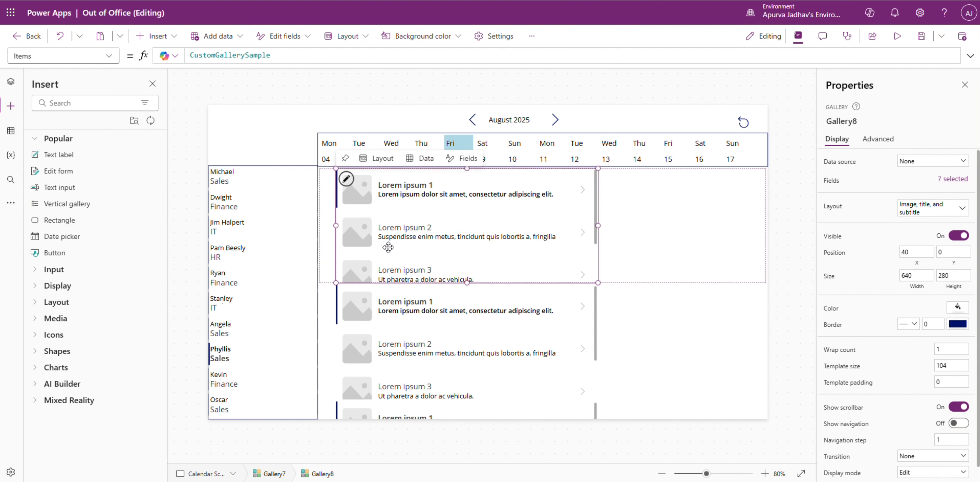
{"action": "left_click", "coordinate": [490, 229]}
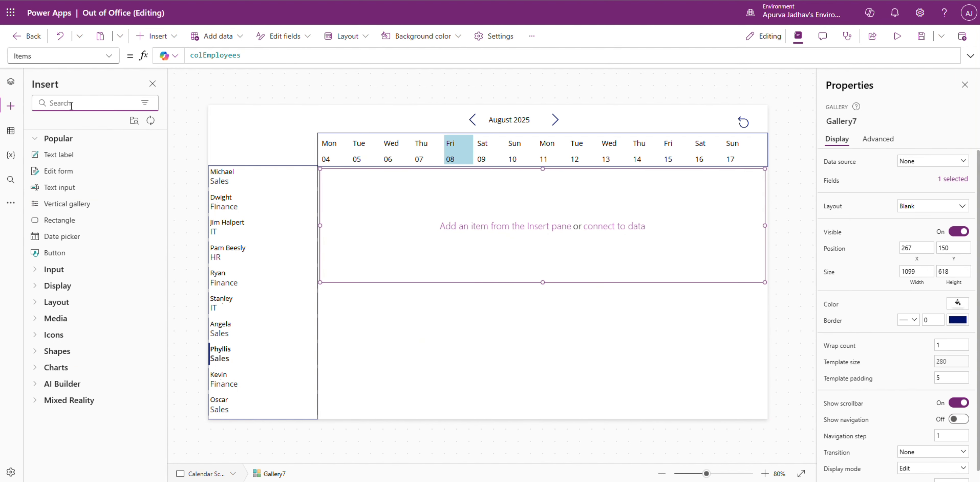
Step: Insert a horizontal gallery inside the vertical gallery's template, starting at X 0 and about 117 wide
{"action": "left_click", "coordinate": [72, 105]}
{"action": "type", "text": "hori"}
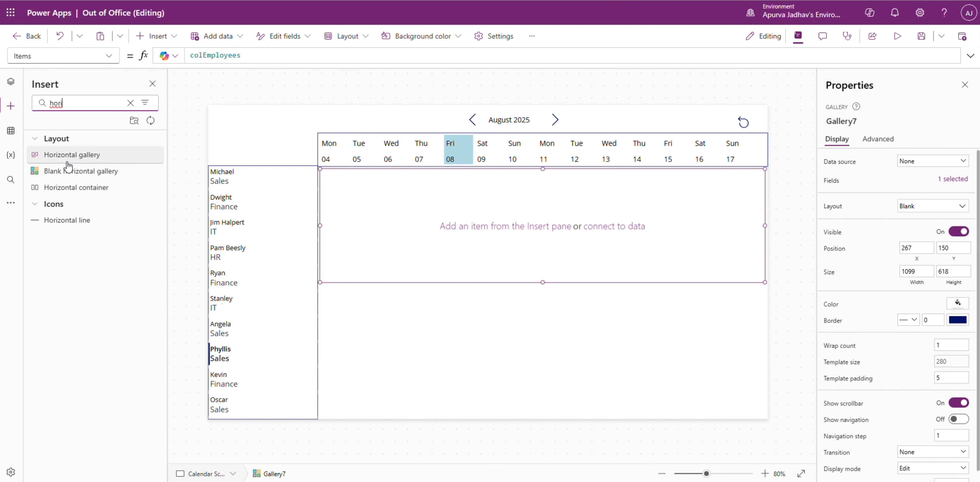
{"action": "left_click", "coordinate": [72, 161]}
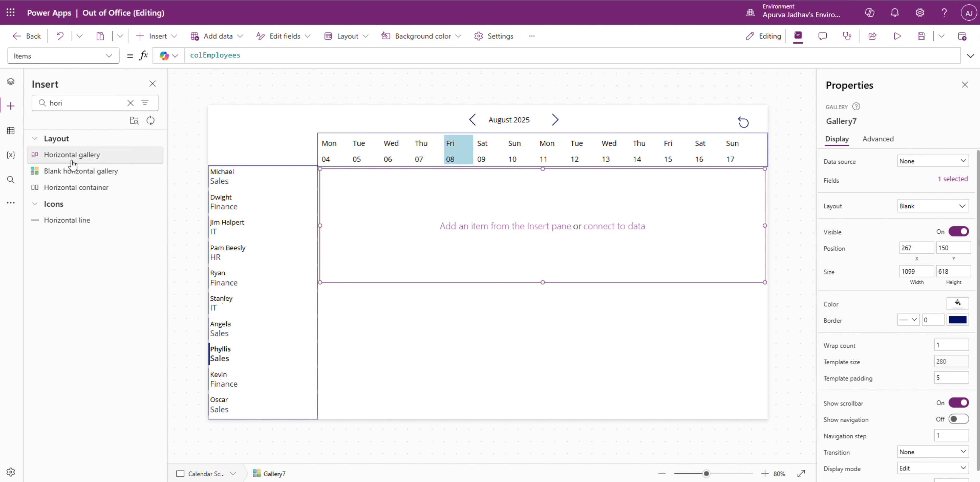
{"action": "left_click", "coordinate": [10, 82]}
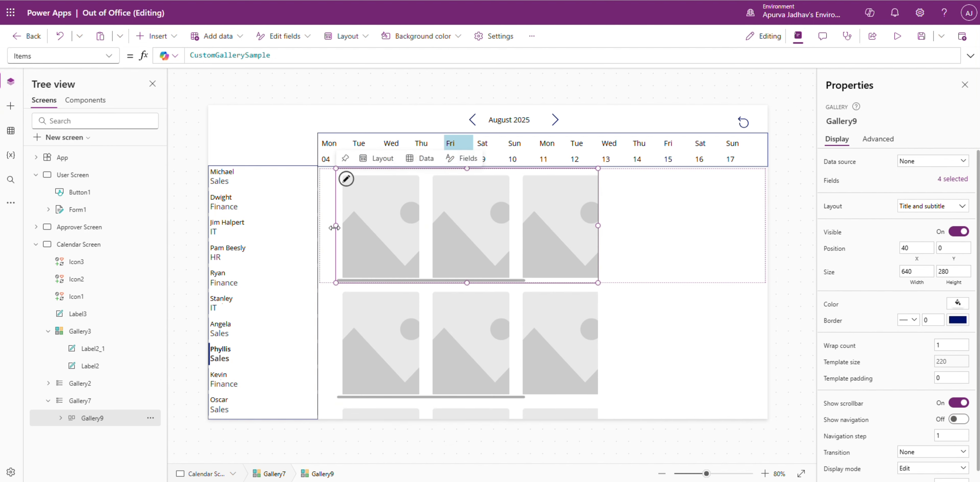
{"action": "left_click_drag", "start_coordinate": [336, 226], "coordinate": [310, 230]}
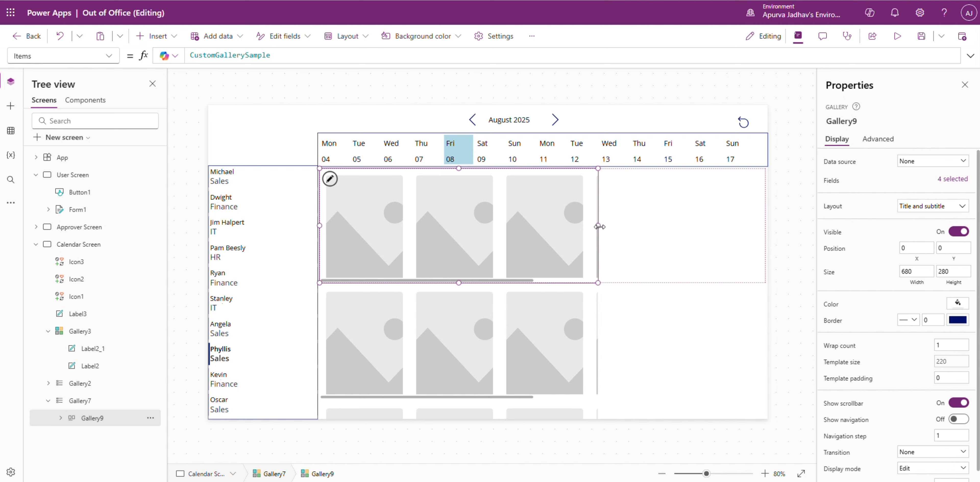
{"action": "left_click_drag", "start_coordinate": [598, 225], "coordinate": [368, 226]}
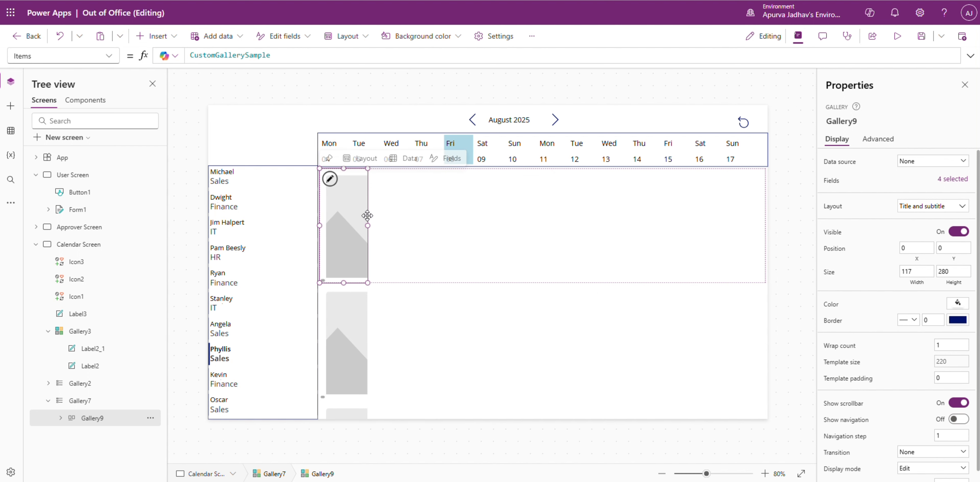
Step: Change the nested horizontal gallery's layout to Blank and add a text label to its template
{"action": "left_click", "coordinate": [934, 205]}
{"action": "left_click", "coordinate": [788, 286]}
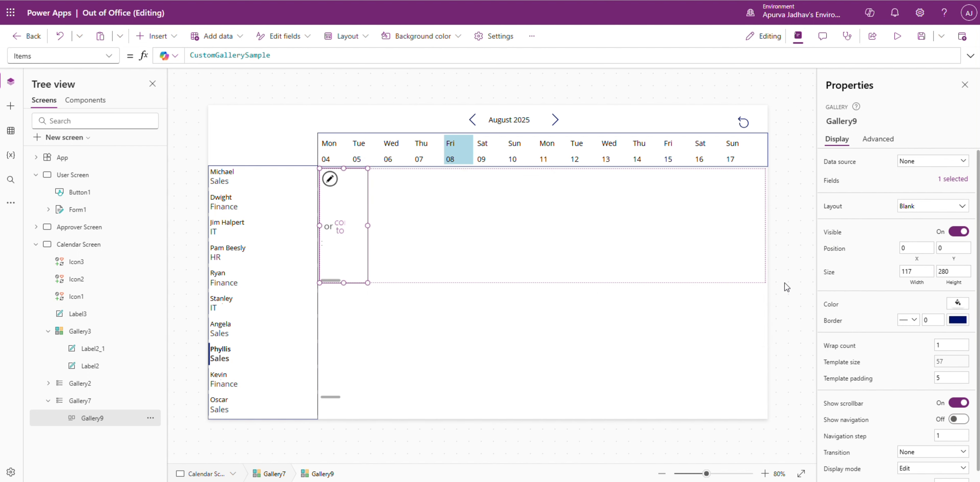
{"action": "left_click", "coordinate": [11, 130]}
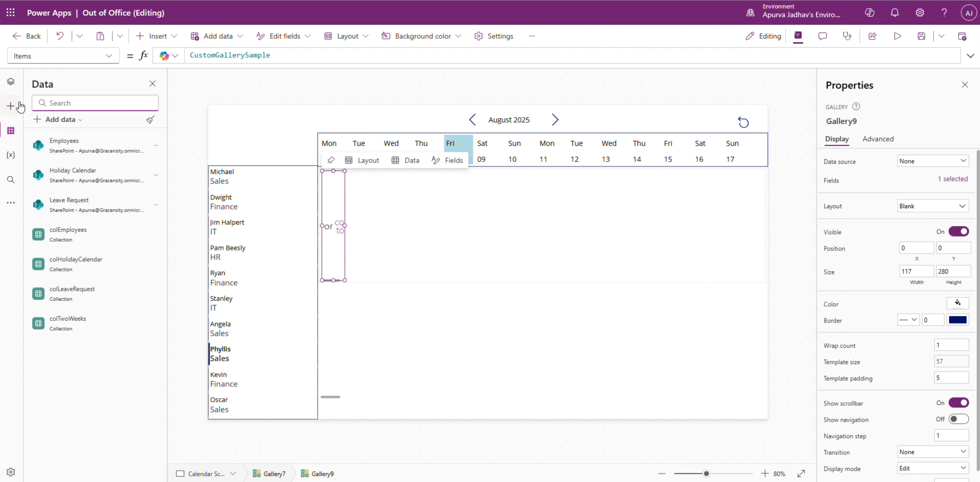
{"action": "left_click", "coordinate": [11, 105]}
{"action": "left_click", "coordinate": [78, 155]}
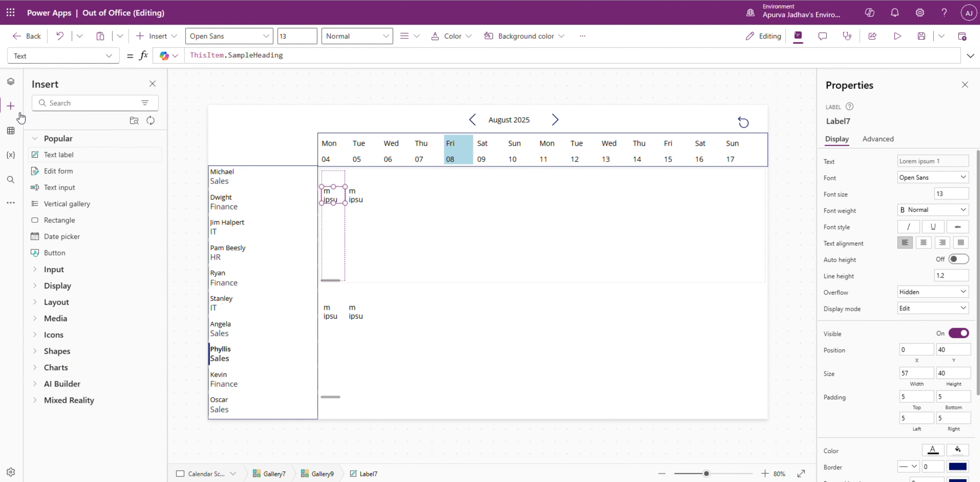
{"action": "left_click", "coordinate": [10, 81]}
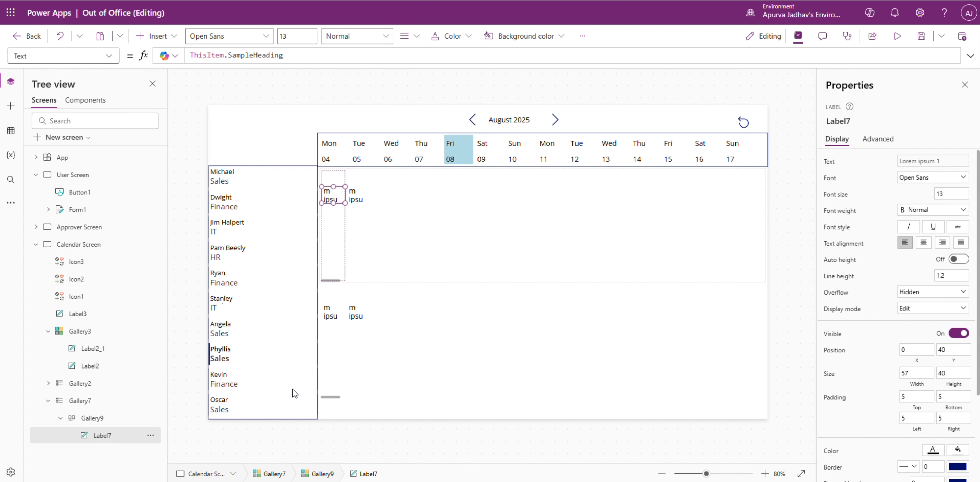
Step: Replace the nested horizontal gallery's Items formula with the start of a ForAll over colTwoWeeks
{"action": "left_click", "coordinate": [104, 423]}
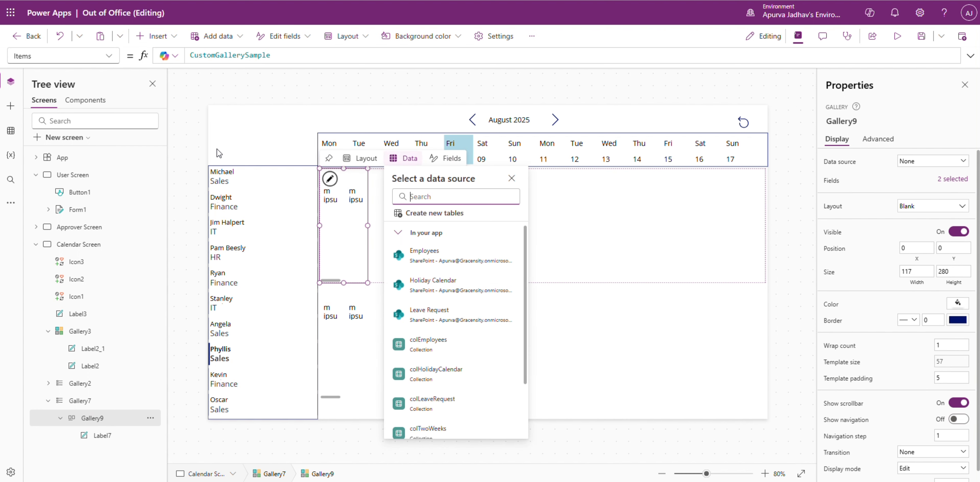
{"action": "left_click", "coordinate": [971, 56]}
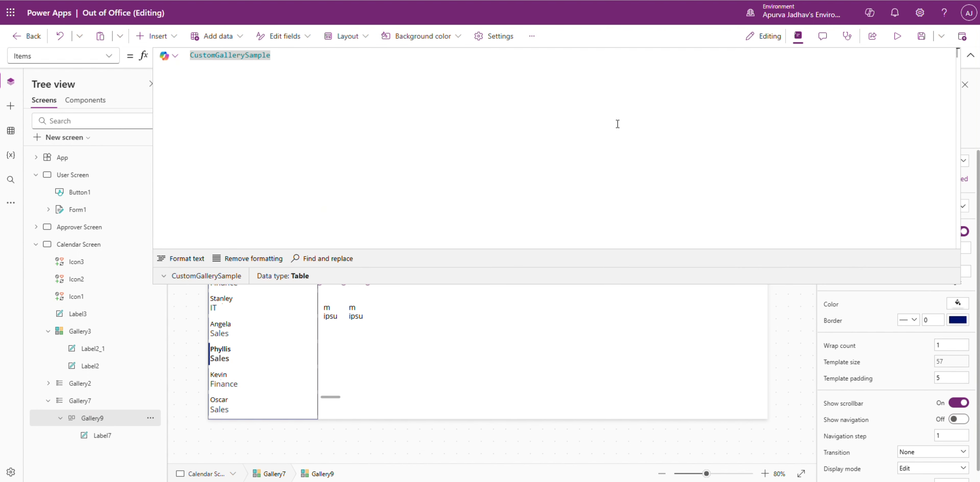
{"action": "key", "text": "ctrl+a"}
{"action": "type", "text": "ForAll("}
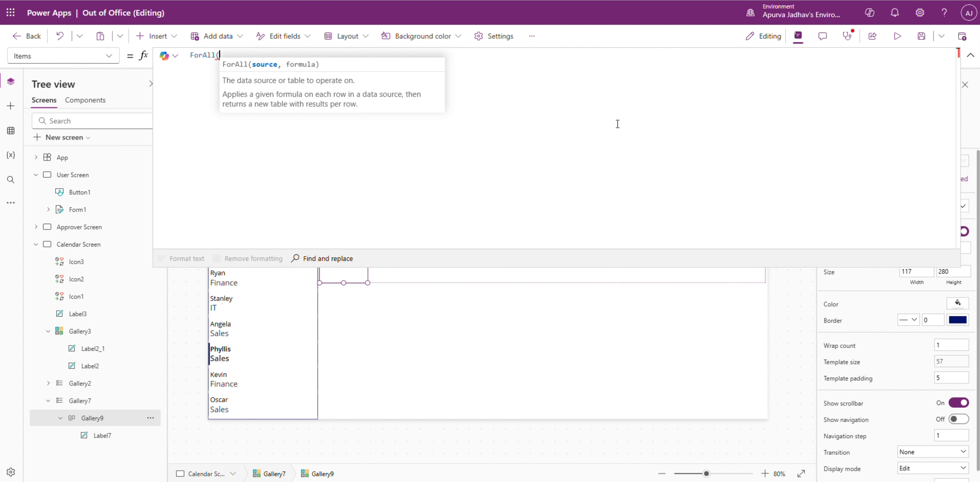
{"action": "key", "text": "shift+Return"}
{"action": "type", "text": "colt"}
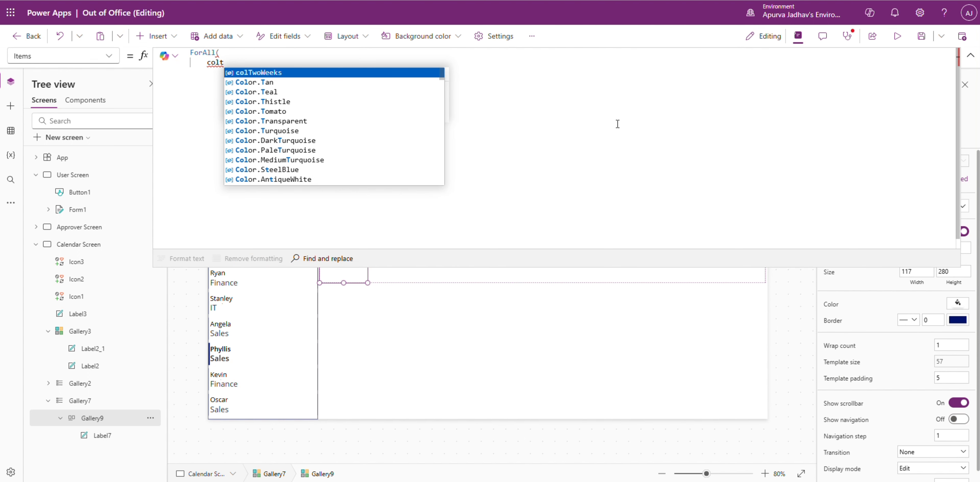
{"action": "key", "text": "Tab"}
{"action": "type", "text": ","}
{"action": "key", "text": "shift+Return"}
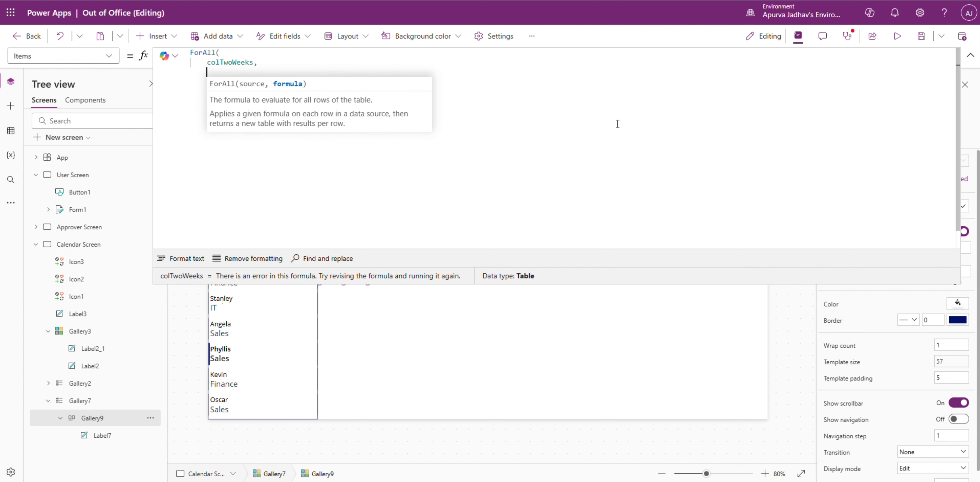
Step: Open a record in the ForAll formula and define its first field as DateValue: ThisRecord.Value
{"action": "type", "text": "{"}
{"action": "key", "text": "shift+Return"}
{"action": "type", "text": "Date"}
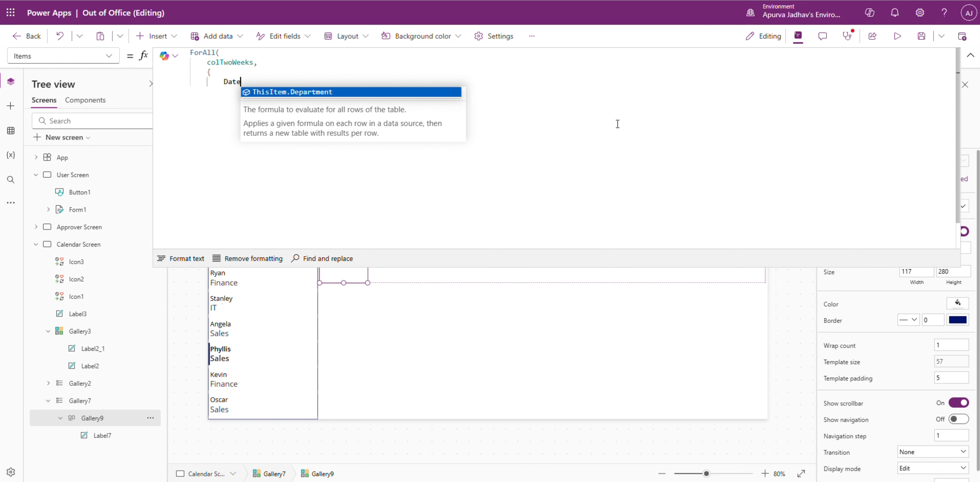
{"action": "type", "text": "Value: "}
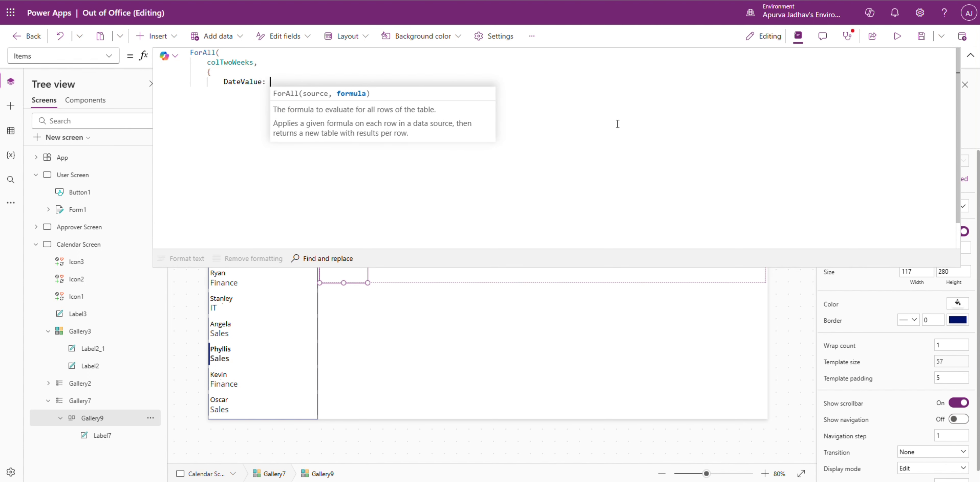
{"action": "type", "text": "thisr"}
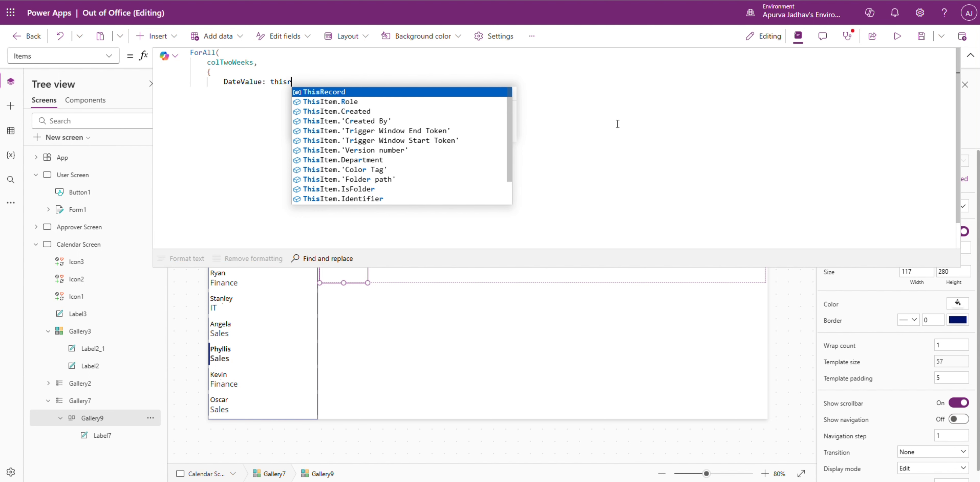
{"action": "key", "text": "Tab"}
{"action": "type", "text": "."}
{"action": "key", "text": "Tab"}
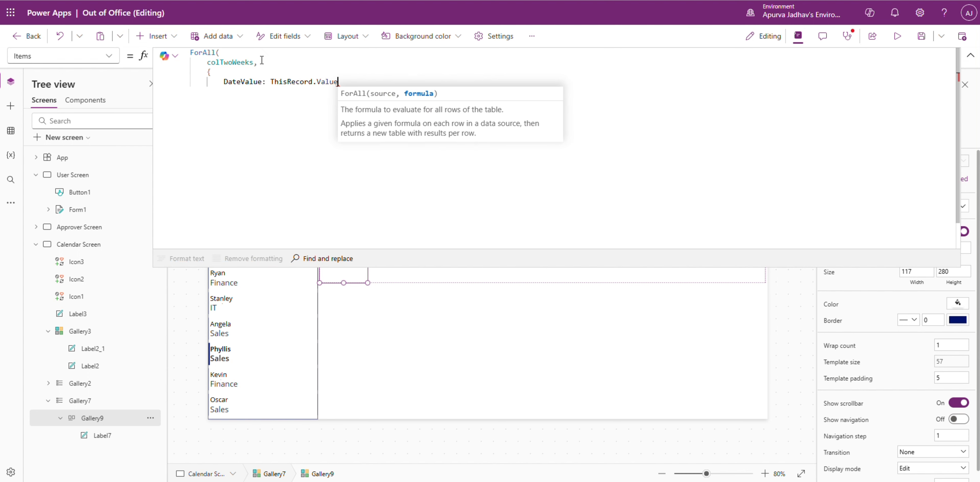
{"action": "left_click", "coordinate": [246, 62]}
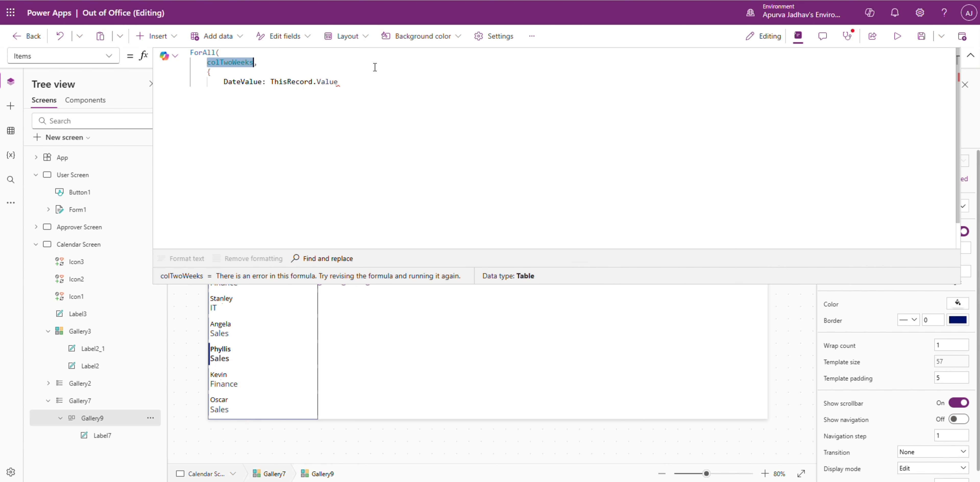
{"action": "left_click", "coordinate": [373, 81]}
{"action": "type", "text": ","}
{"action": "key", "text": "shift+Return"}
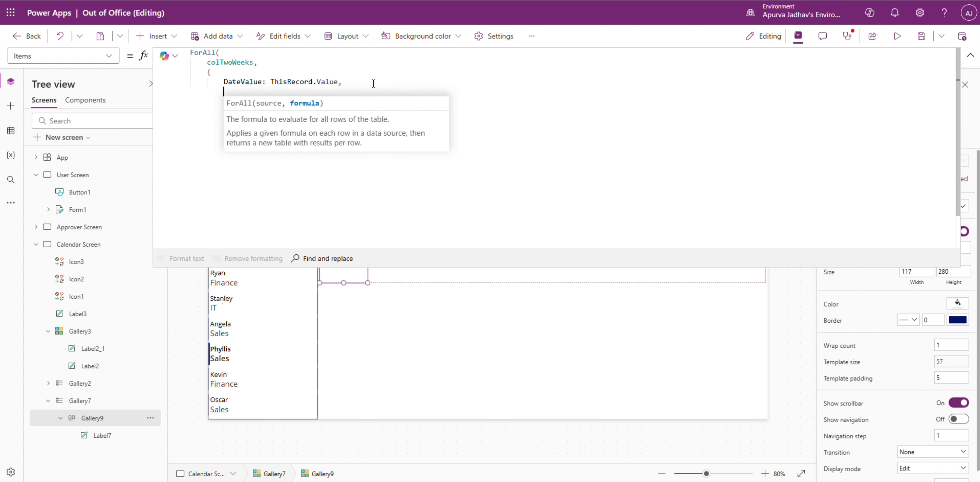
Step: Add the field EmployeeID: ThisItem.ID to the record, close the ForAll formula and format its text
{"action": "type", "text": "emp"}
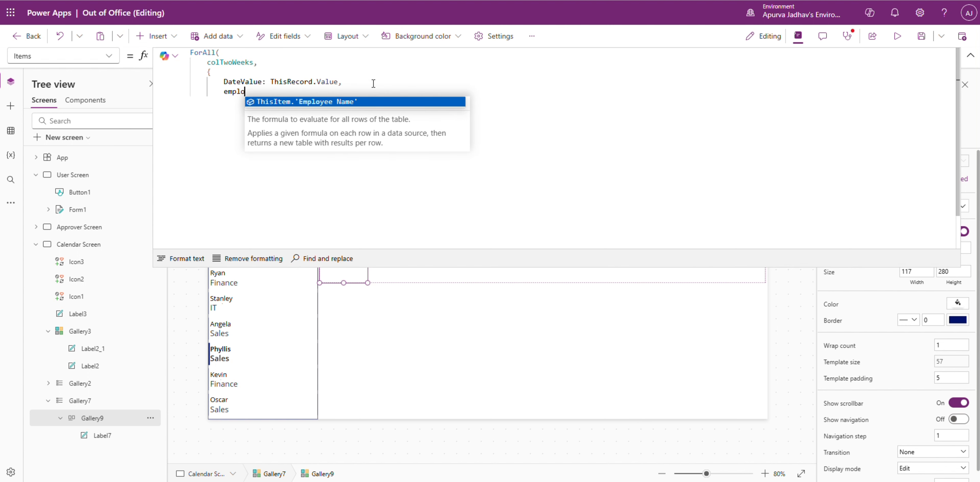
{"action": "key", "text": "BackSpace"}
{"action": "key", "text": "BackSpace"}
{"action": "key", "text": "BackSpace"}
{"action": "type", "text": "Em"}
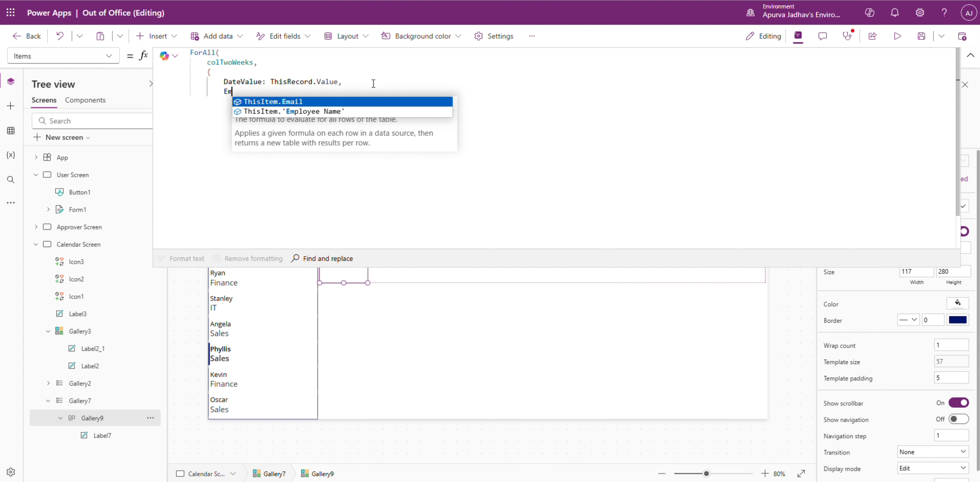
{"action": "type", "text": "ployeeID:"}
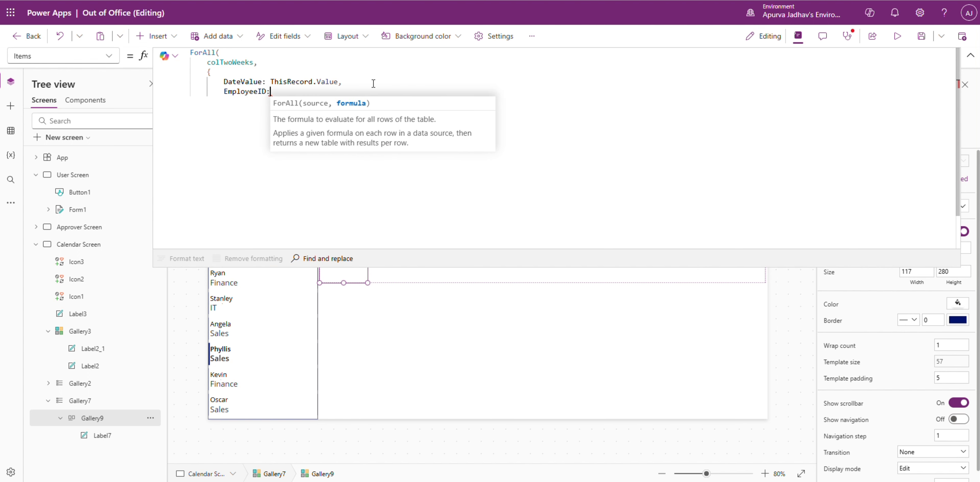
{"action": "type", "text": " thisItem.em"}
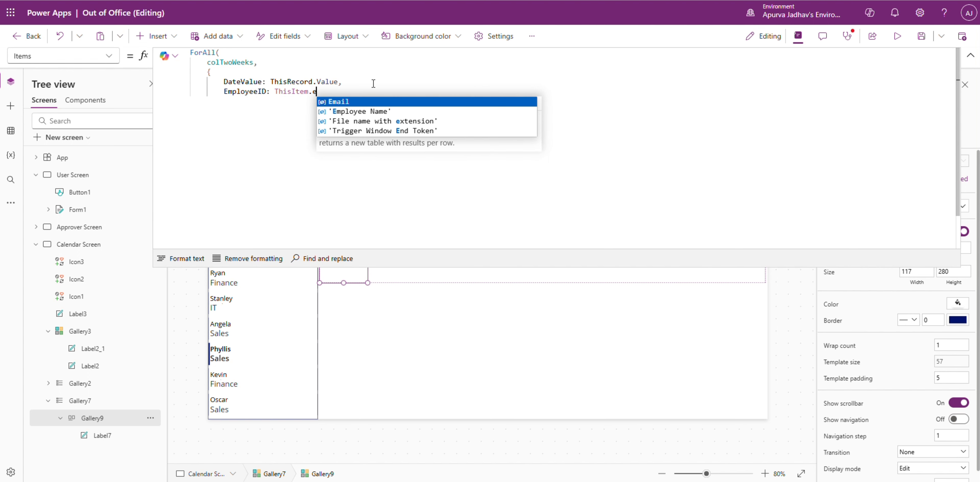
{"action": "key", "text": "BackSpace"}
{"action": "key", "text": "BackSpace"}
{"action": "key", "text": "Escape"}
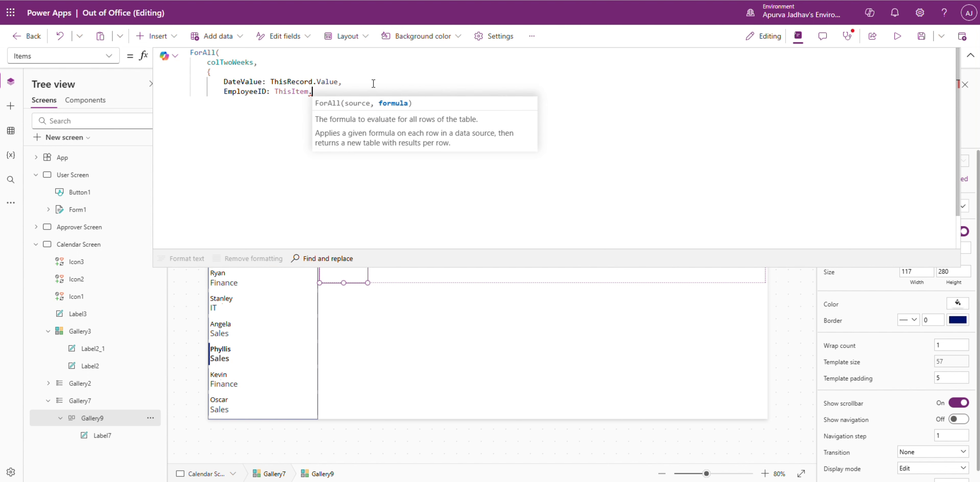
{"action": "type", "text": "ID"}
{"action": "key", "text": "Escape"}
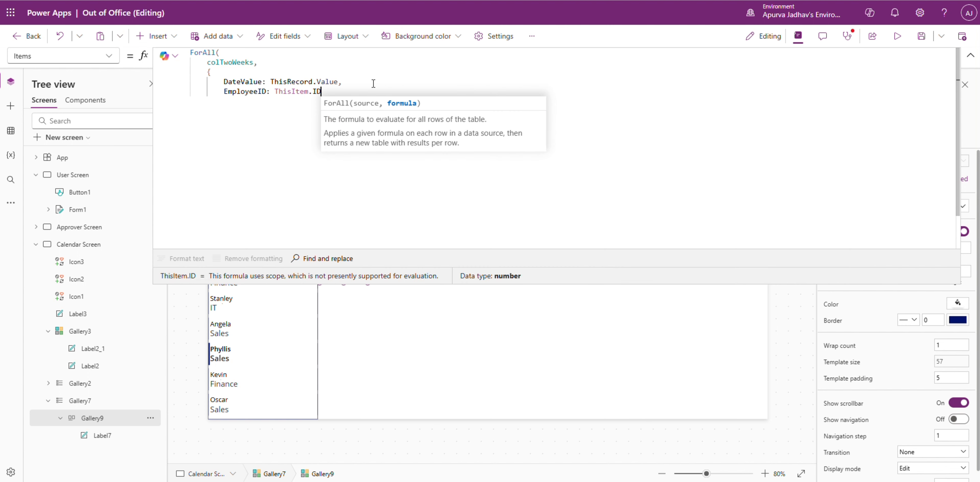
{"action": "key", "text": "Return"}
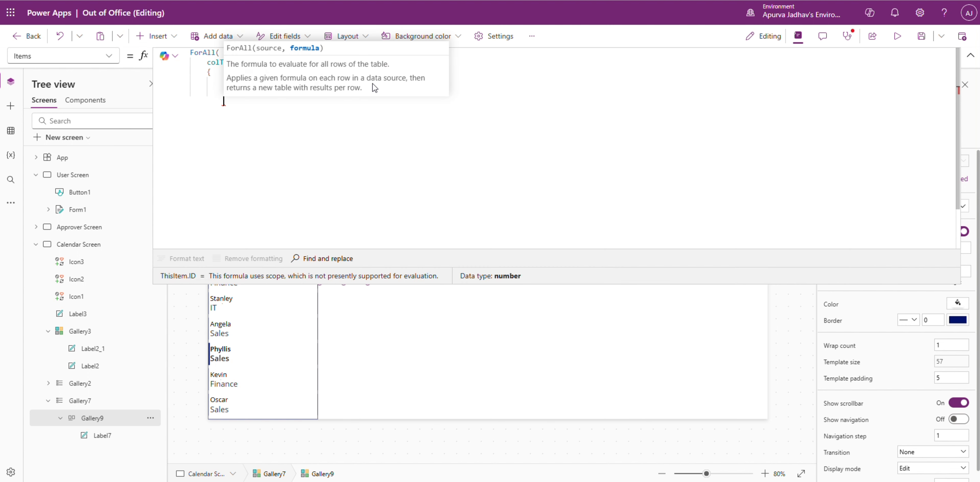
{"action": "type", "text": "})"}
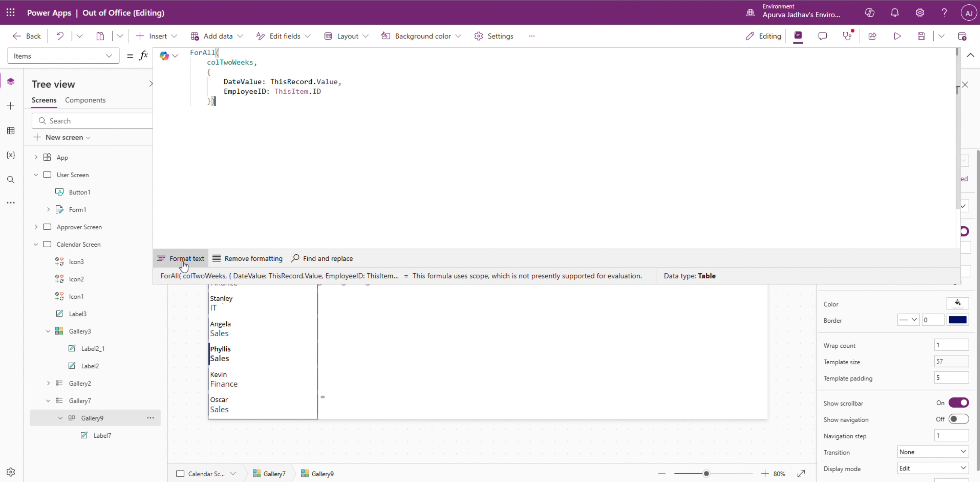
{"action": "left_click", "coordinate": [184, 266]}
Step: Preview the contents of colTwoWeeks from within the Items formula and collapse the expanded formula editor
{"action": "double_click", "coordinate": [230, 62]}
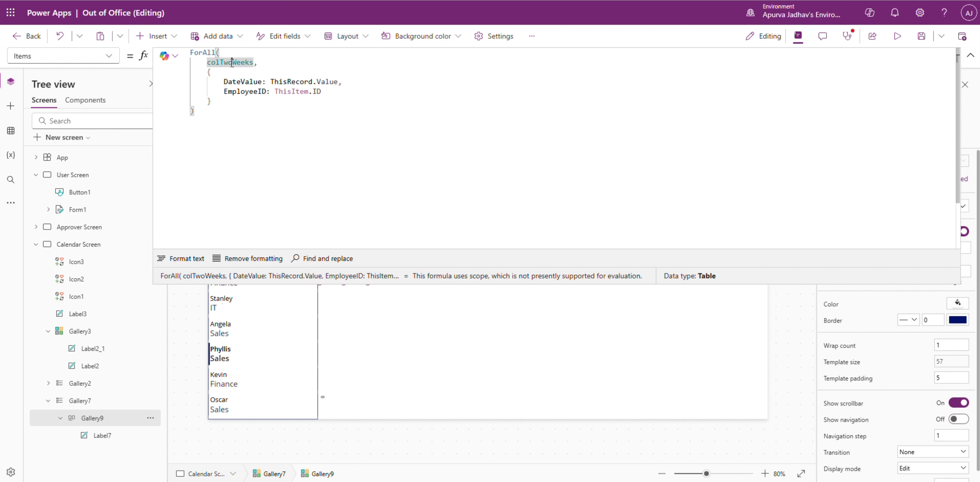
{"action": "left_click", "coordinate": [166, 279]}
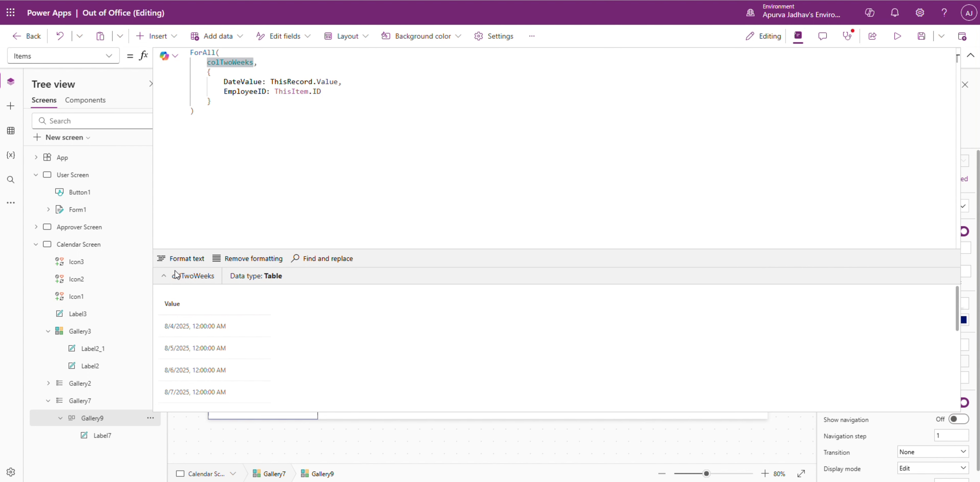
{"action": "left_click", "coordinate": [252, 192]}
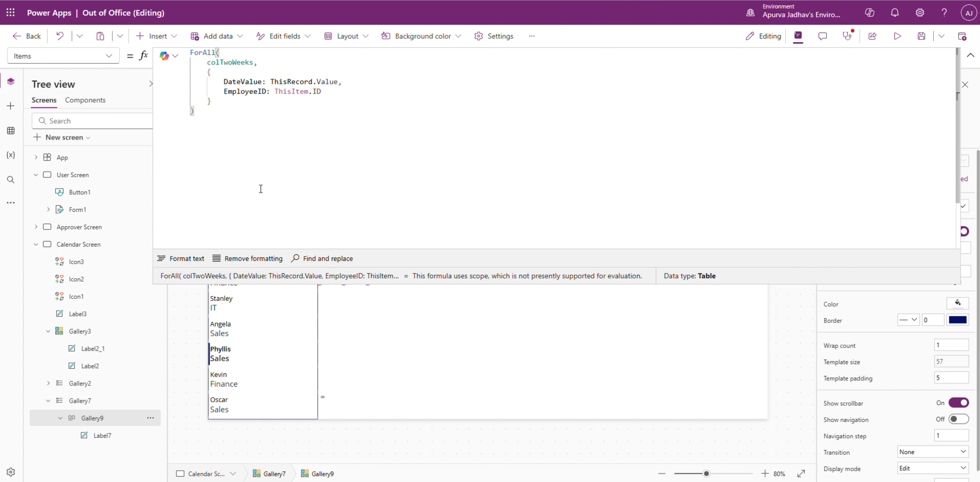
{"action": "left_click", "coordinate": [970, 55]}
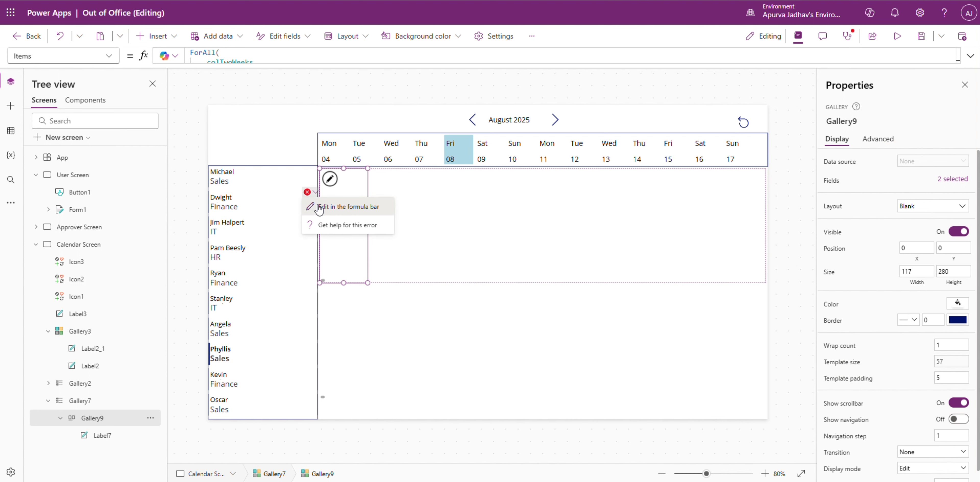
Step: Set the Text of the label inside the nested gallery to ThisItem.DateValue
{"action": "left_click", "coordinate": [322, 201]}
{"action": "double_click", "coordinate": [258, 55]}
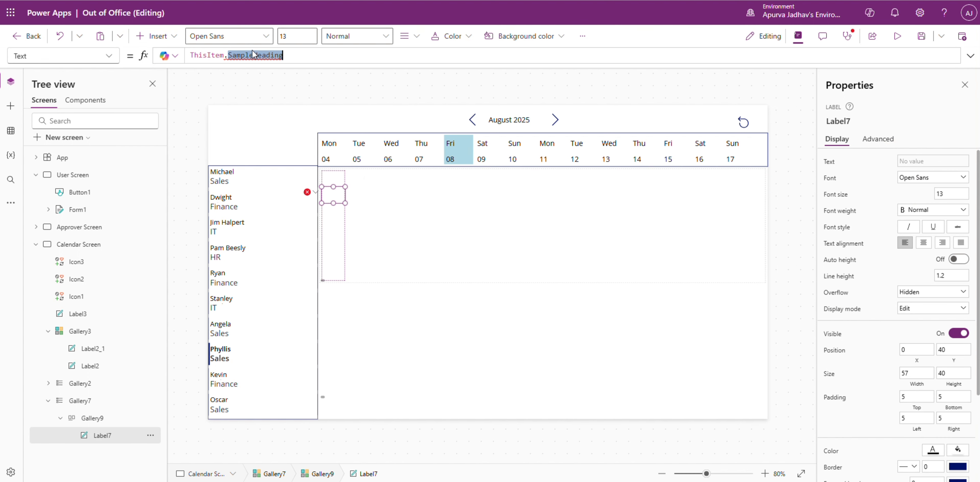
{"action": "key", "text": "BackSpace"}
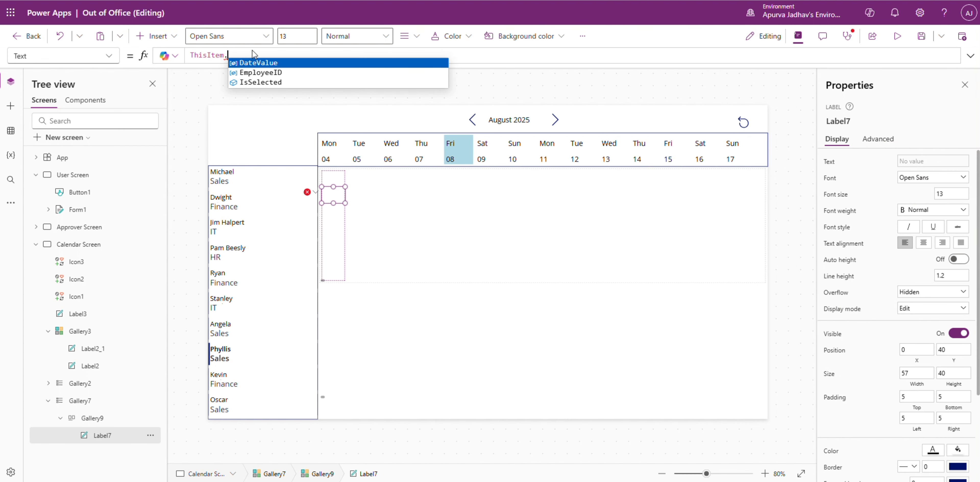
{"action": "key", "text": "Tab"}
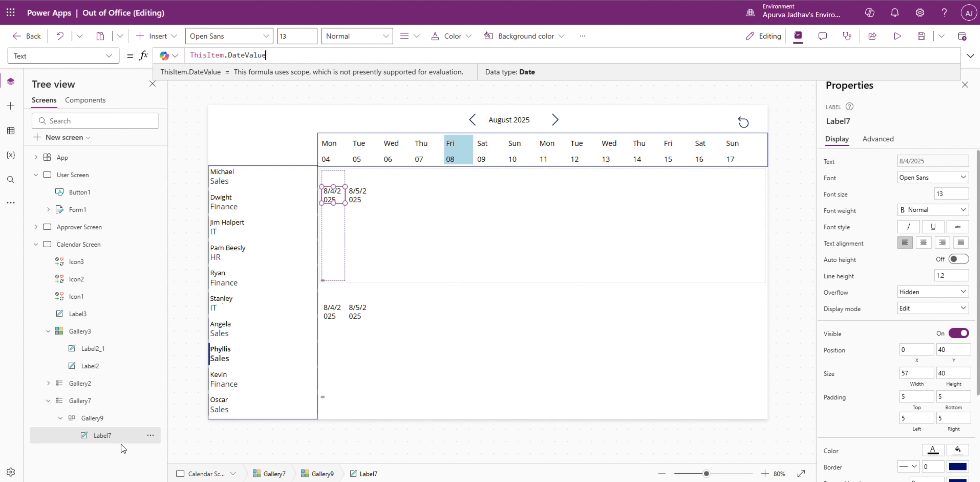
Step: Switch the nested gallery label's Text to ThisItem.EmployeeID to check the employee IDs
{"action": "left_click", "coordinate": [337, 221]}
{"action": "left_click", "coordinate": [335, 199]}
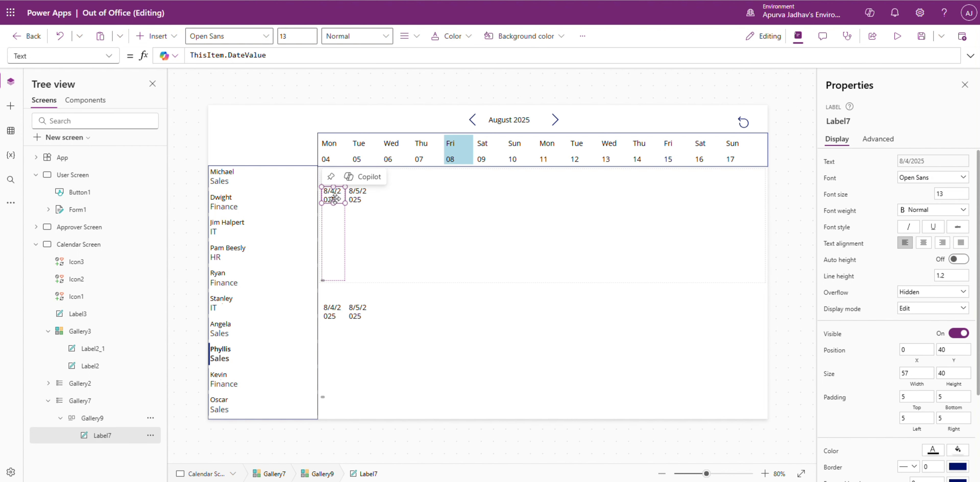
{"action": "left_click", "coordinate": [248, 56]}
{"action": "type", "text": "EmployeeID"}
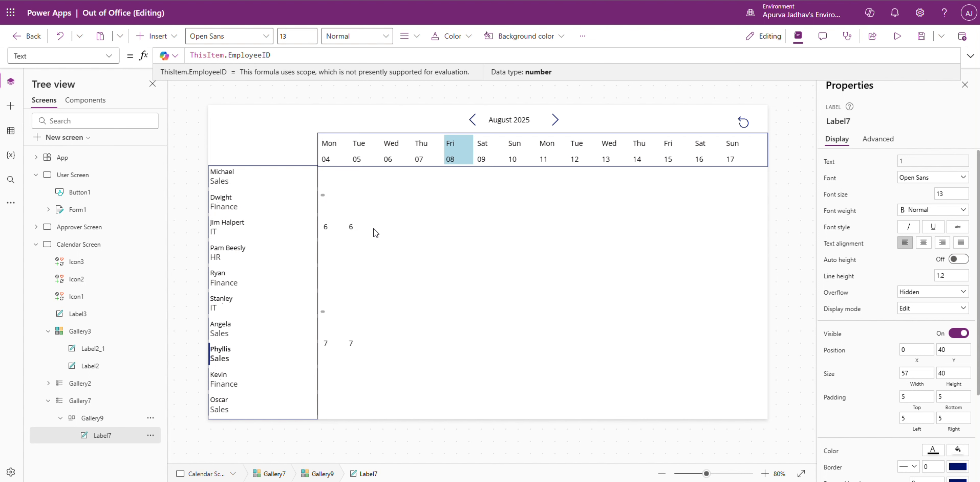
Step: Change the nested gallery label's Text from the employee ID back to ThisItem.DateValue
{"action": "left_click", "coordinate": [334, 196]}
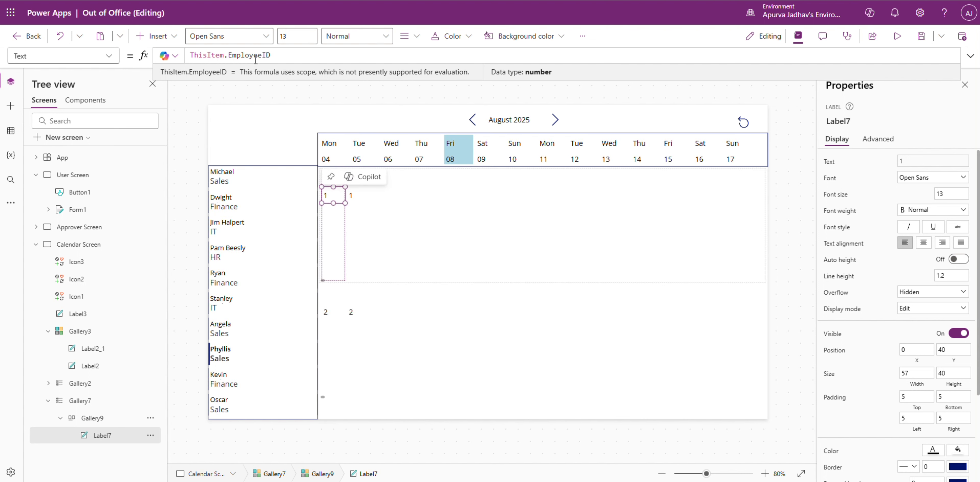
{"action": "type", "text": "."}
{"action": "key", "text": "Tab"}
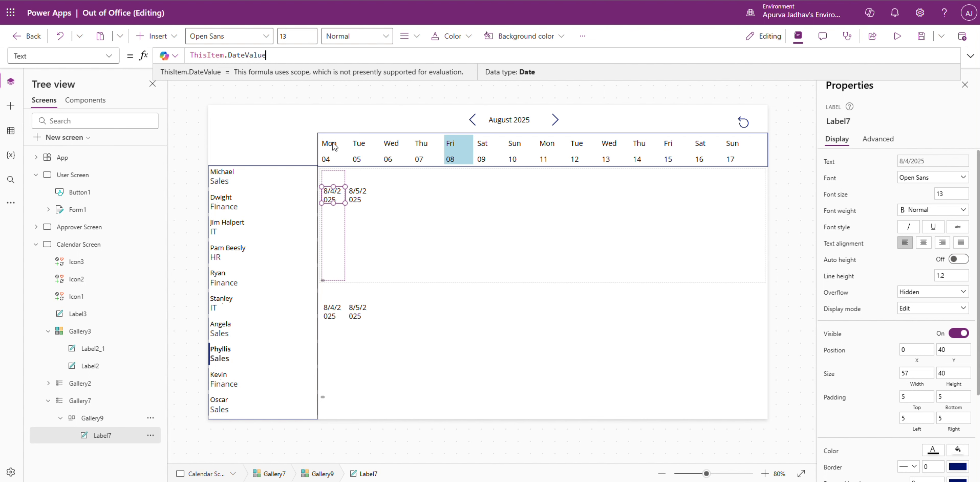
Step: Reuse the header day label's formula in the nested label, setting its Text to Text(ThisItem.DateValue, "[$-en-US]dd")
{"action": "left_click", "coordinate": [331, 162]}
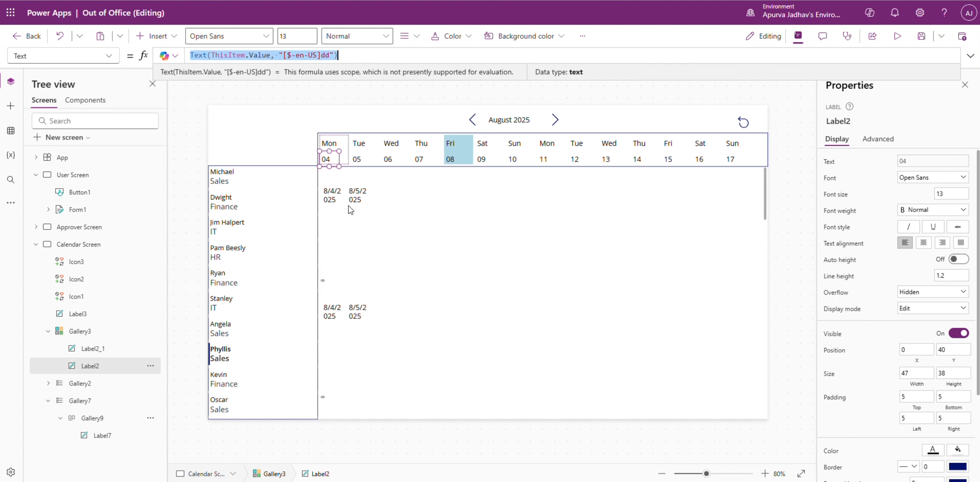
{"action": "left_click", "coordinate": [331, 196]}
{"action": "left_click", "coordinate": [287, 54]}
{"action": "key", "text": "ctrl+a"}
{"action": "type", "text": "Text(ThisItem.Value, \"[$-en-US]dd\")"}
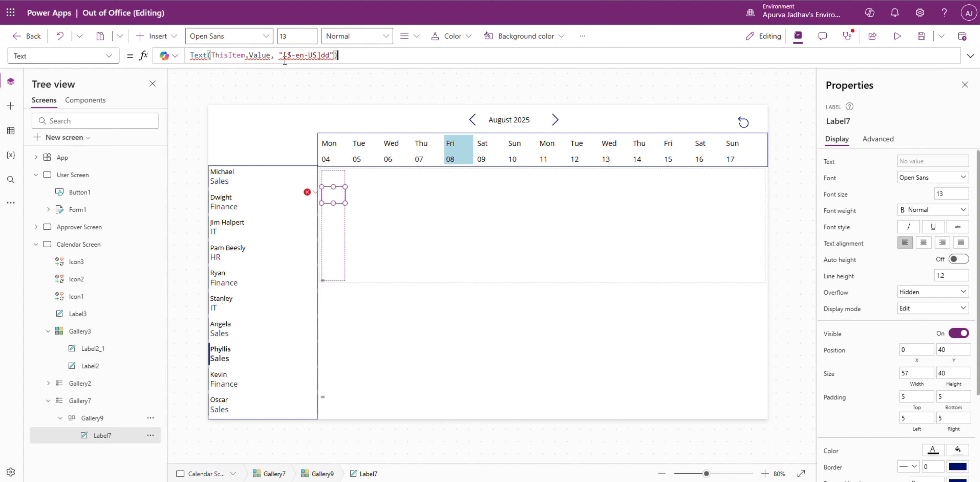
{"action": "mouse_move", "coordinate": [260, 55]}
{"action": "type", "text": "DateValue"}
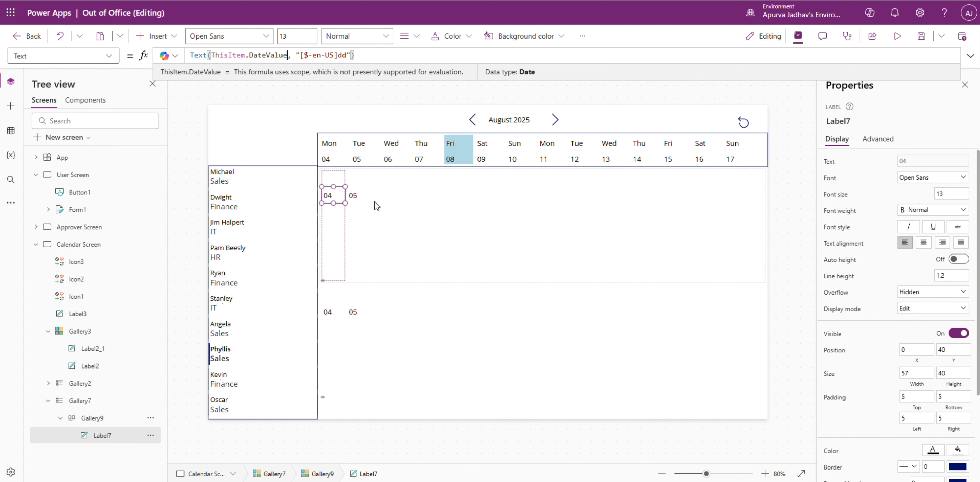
Step: Move the day label to the top of its template and widen the nested gallery to span the outer gallery's full width
{"action": "left_click_drag", "start_coordinate": [334, 195], "coordinate": [331, 171]}
{"action": "left_click", "coordinate": [345, 252]}
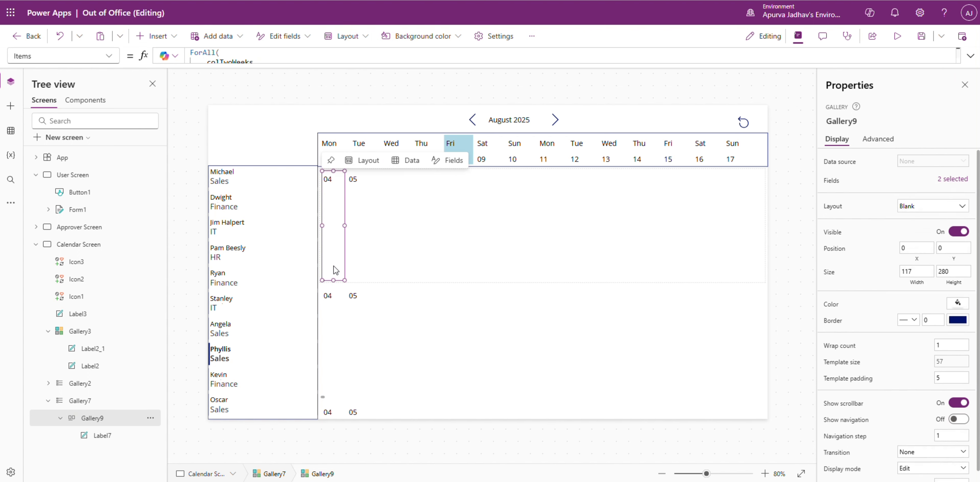
{"action": "left_click_drag", "start_coordinate": [333, 281], "coordinate": [765, 181]}
{"action": "left_click", "coordinate": [114, 436]}
{"action": "left_click", "coordinate": [108, 419]}
{"action": "left_click", "coordinate": [374, 247]}
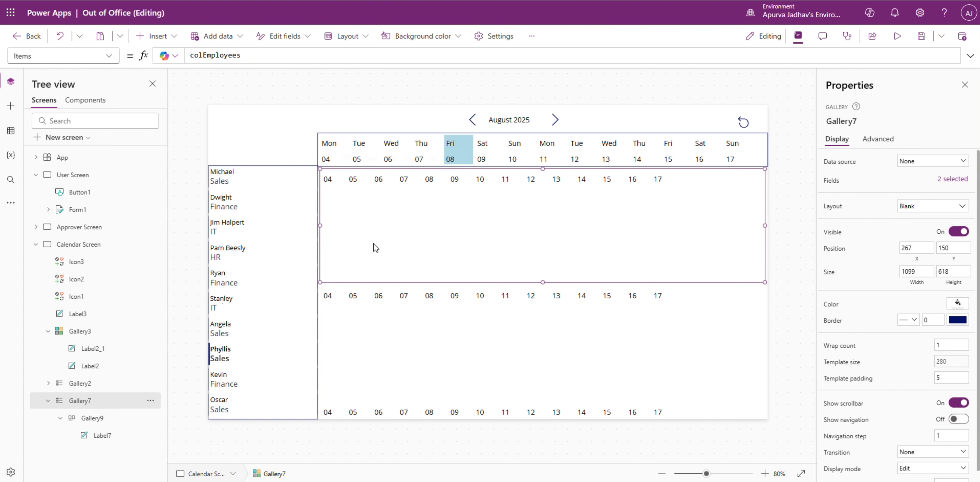
Step: Shorten the outer gallery's row template to roughly the height of the nested gallery's day labels
{"action": "left_click_drag", "start_coordinate": [540, 283], "coordinate": [542, 193]}
{"action": "left_click", "coordinate": [108, 419]}
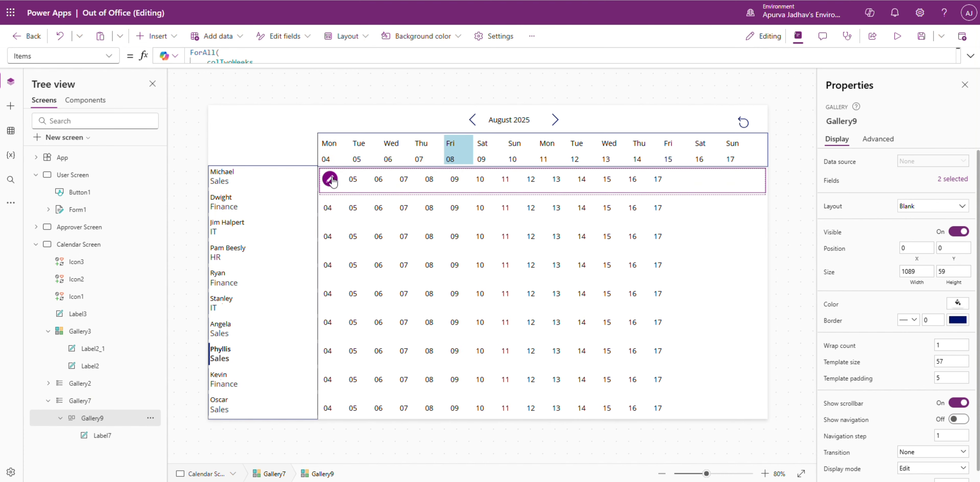
{"action": "left_click", "coordinate": [330, 179]}
{"action": "left_click", "coordinate": [105, 437]}
{"action": "left_click", "coordinate": [104, 419]}
Step: Set the nested gallery's template size to 71 so its days line up with the header dates
{"action": "left_click", "coordinate": [330, 179]}
{"action": "left_click_drag", "start_coordinate": [345, 181], "coordinate": [349, 181]}
{"action": "type", "text": "75"}
{"action": "left_click_drag", "start_coordinate": [947, 362], "coordinate": [858, 384]}
{"action": "type", "text": "72"}
{"action": "key", "text": "BackSpace"}
{"action": "type", "text": "1"}
{"action": "left_click", "coordinate": [792, 328]}
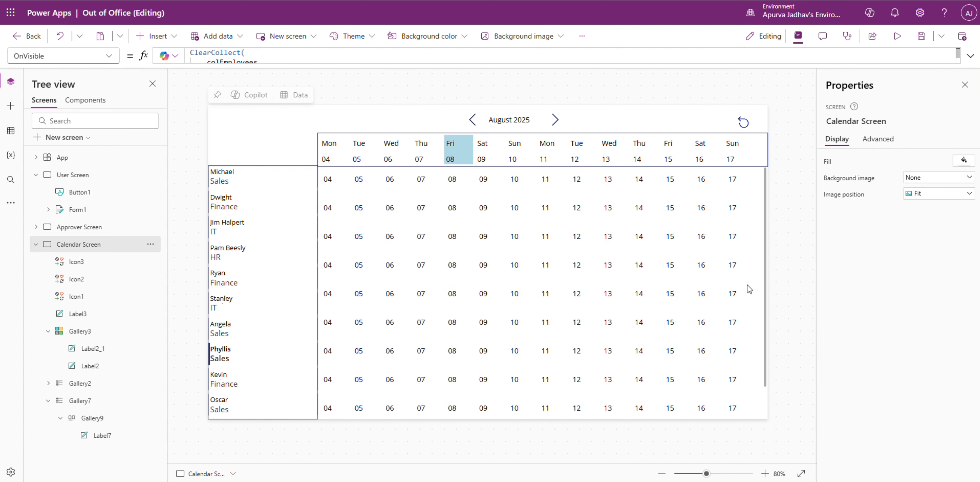
Step: Reduce the outer gallery's template size to 56 so its rows line up with the employee rows
{"action": "scroll", "coordinate": [459, 324], "scroll_direction": "down", "scroll_amount": 2}
{"action": "scroll", "coordinate": [450, 311], "scroll_direction": "up", "scroll_amount": 2}
{"action": "left_click", "coordinate": [359, 185]}
{"action": "left_click", "coordinate": [542, 193]}
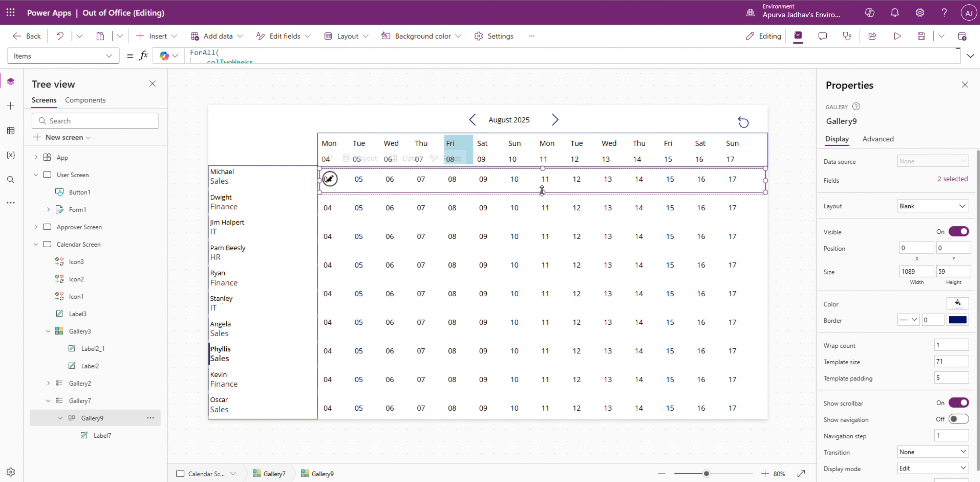
{"action": "left_click", "coordinate": [182, 408]}
{"action": "left_click", "coordinate": [340, 263]}
{"action": "left_click", "coordinate": [329, 179]}
{"action": "left_click_drag", "start_coordinate": [543, 193], "coordinate": [543, 189]}
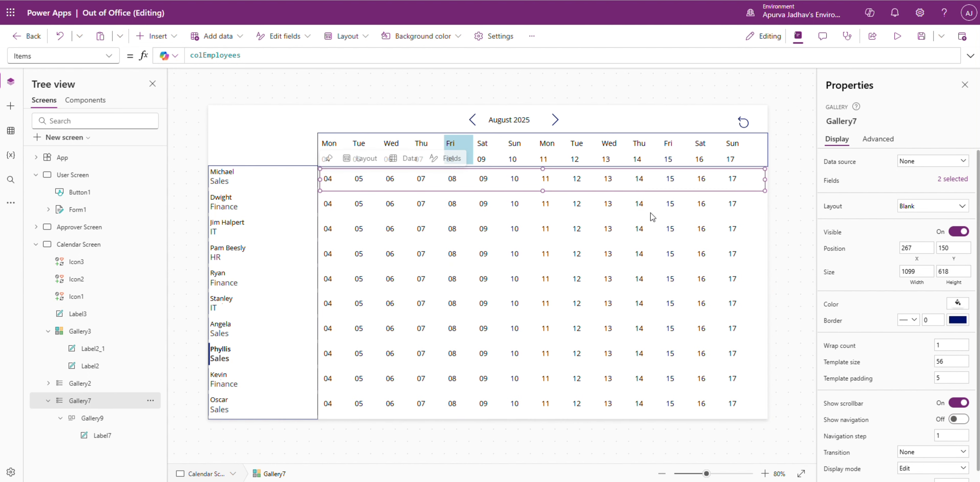
Step: Give the outer gallery a border of thickness 1
{"action": "left_click", "coordinate": [780, 324]}
{"action": "left_click", "coordinate": [326, 180]}
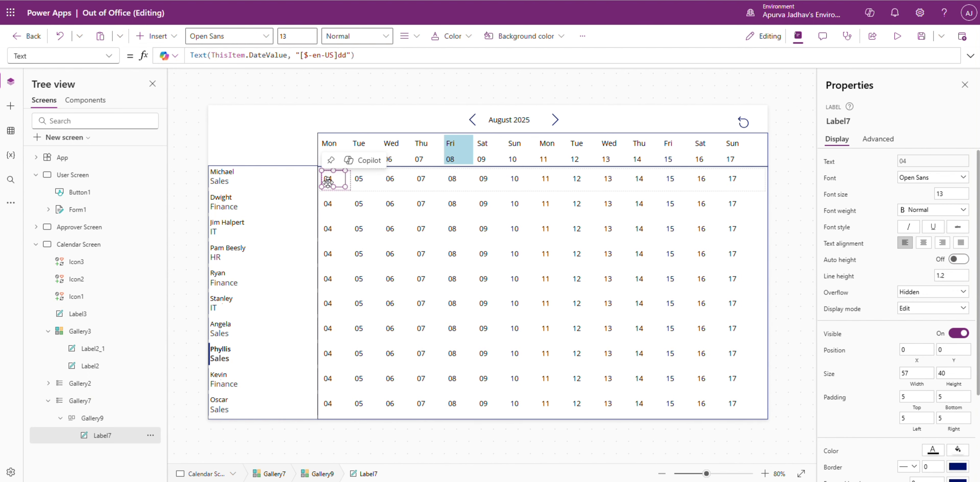
{"action": "left_click", "coordinate": [377, 186]}
{"action": "left_click", "coordinate": [187, 375]}
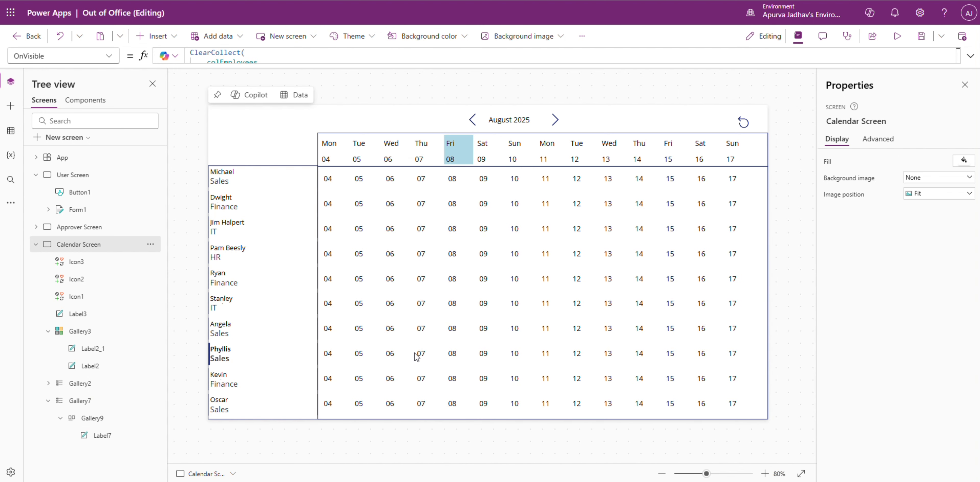
Step: Insert a rectangle into the outer gallery as a row separator, 1089 wide and 1 high, at X 0 and Y 56
{"action": "left_click", "coordinate": [80, 401]}
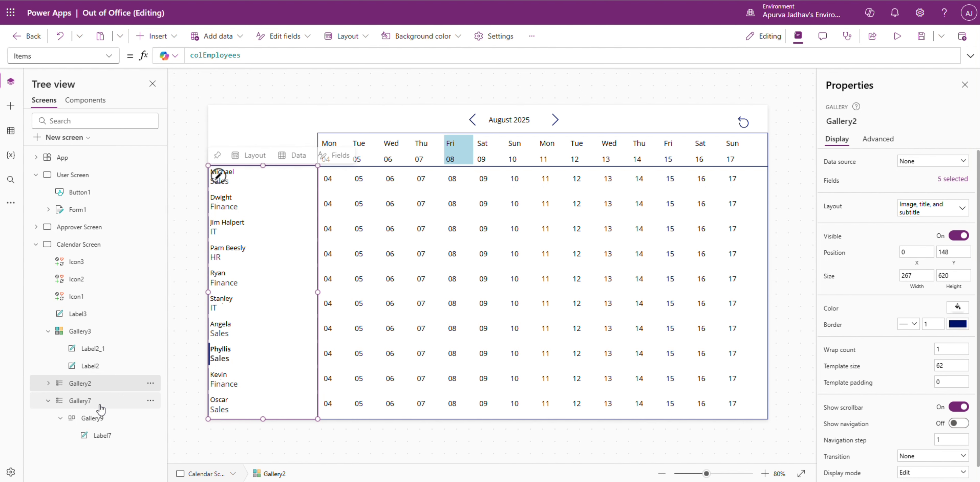
{"action": "left_click", "coordinate": [10, 105]}
{"action": "left_click", "coordinate": [60, 221]}
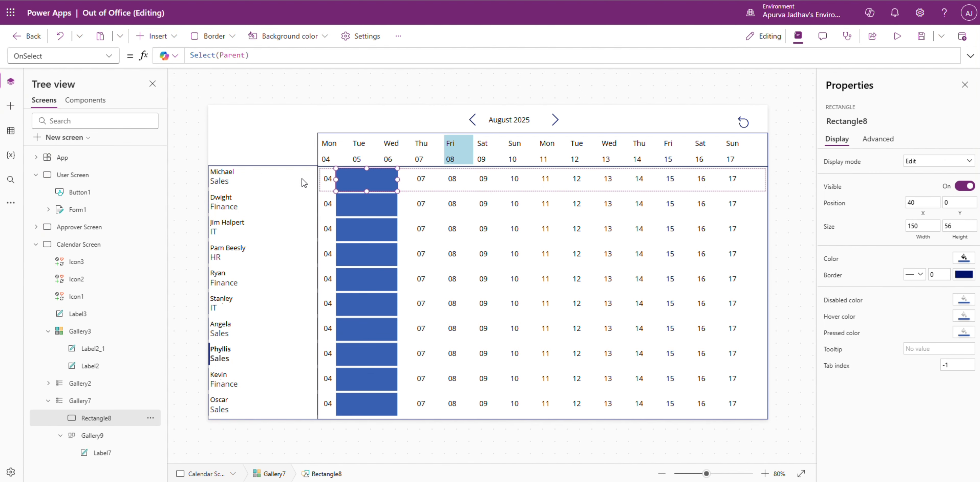
{"action": "left_click_drag", "start_coordinate": [304, 182], "coordinate": [315, 180]}
{"action": "left_click_drag", "start_coordinate": [397, 180], "coordinate": [806, 195]}
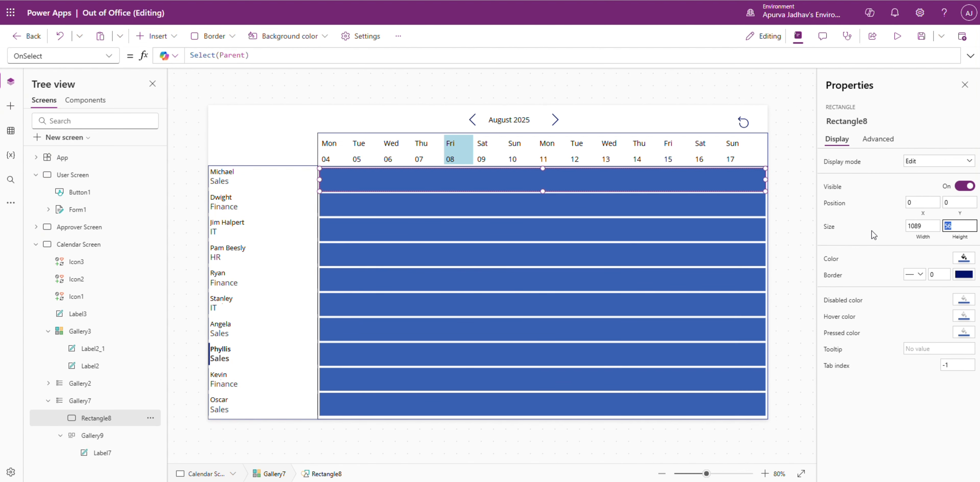
{"action": "type", "text": "0"}
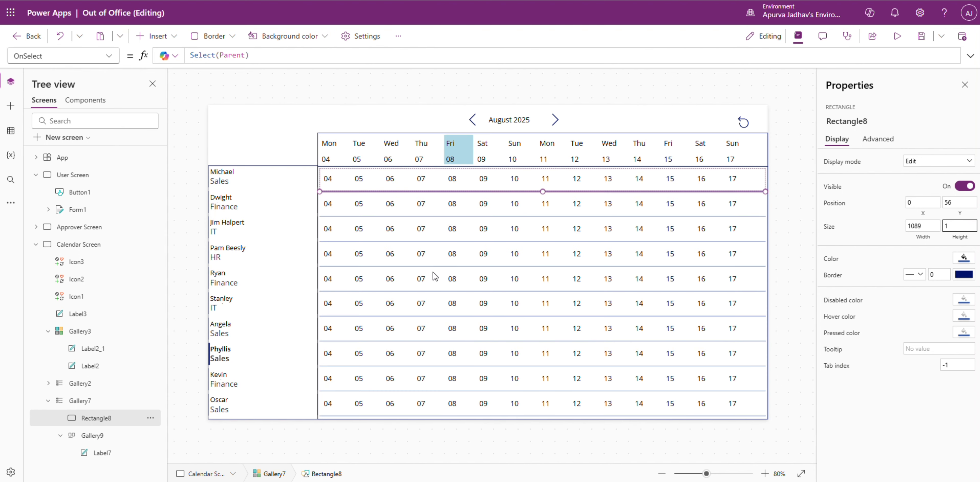
{"action": "left_click", "coordinate": [780, 317]}
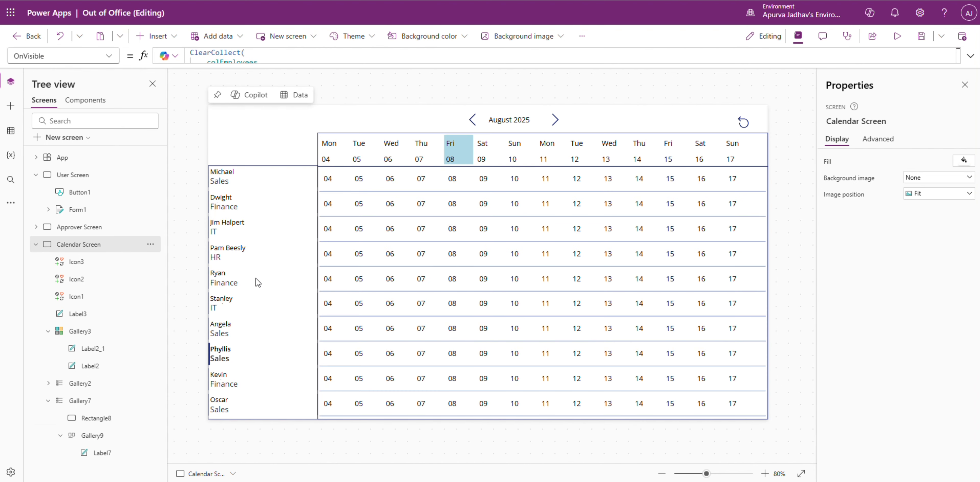
Step: Move the employee name label beside the department in its row, to X 126 and Y 15
{"action": "left_click", "coordinate": [241, 172]}
{"action": "left_click_drag", "start_coordinate": [248, 168], "coordinate": [288, 181]}
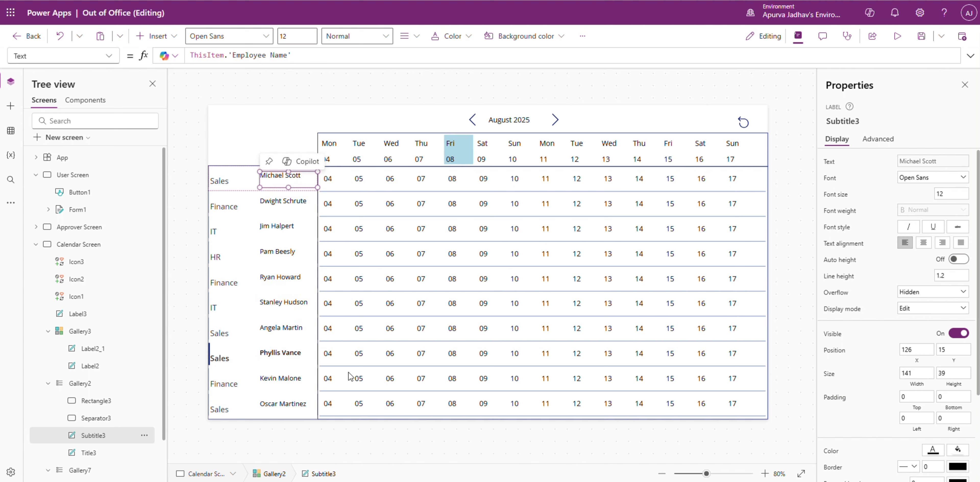
{"action": "left_click", "coordinate": [339, 439]}
Step: Switch to the browser's reference image and examine how the leave calendar colours its leave days
{"action": "left_click", "coordinate": [753, 183]}
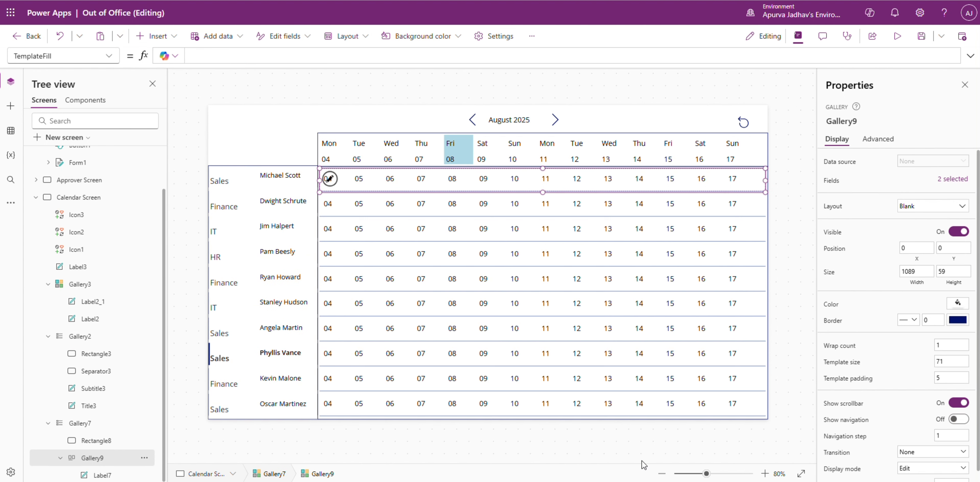
{"action": "left_click", "coordinate": [608, 481]}
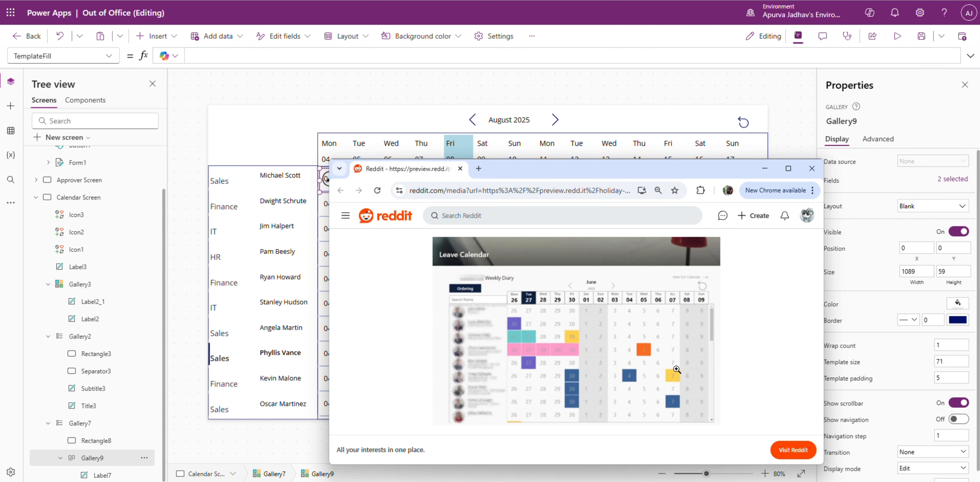
{"action": "left_click", "coordinate": [792, 128]}
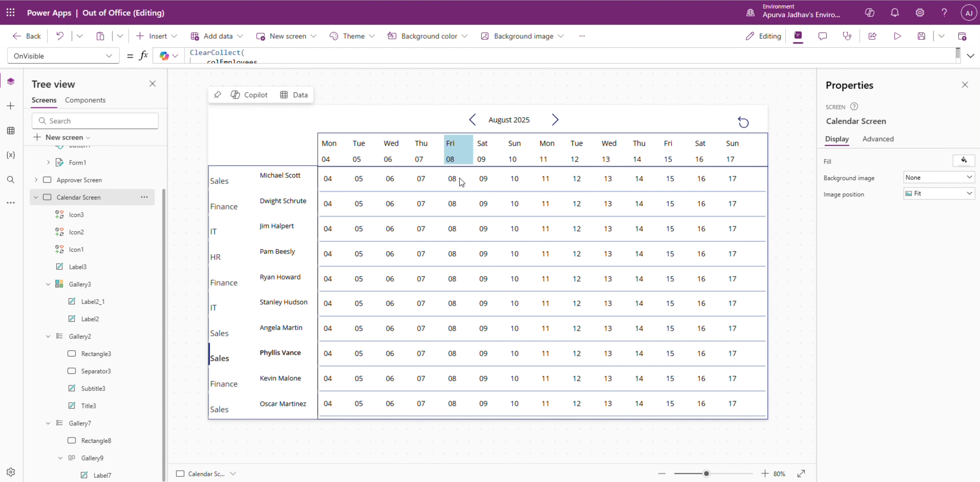
Step: Start the nested gallery's TemplateFill formula with With({Leave: LookUp(colLeaveRequest, leaving the lookup condition open
{"action": "left_click", "coordinate": [92, 458]}
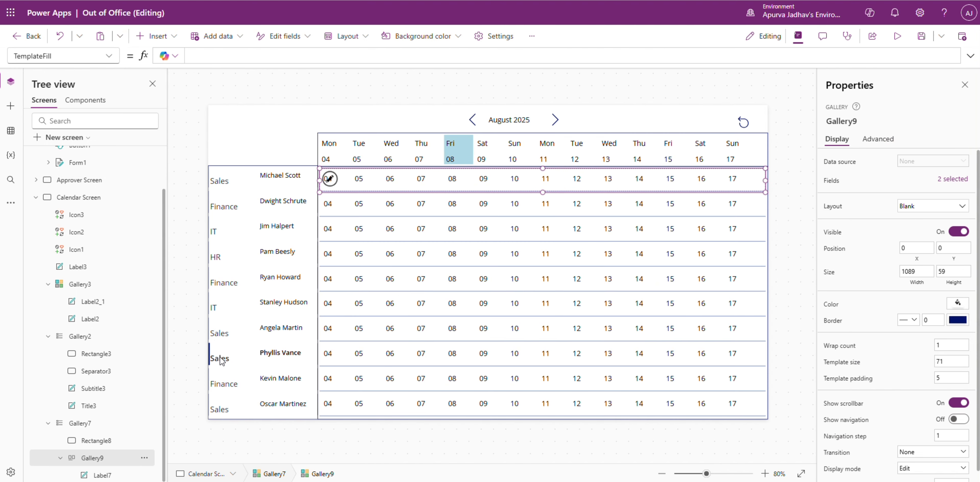
{"action": "left_click", "coordinate": [970, 55]}
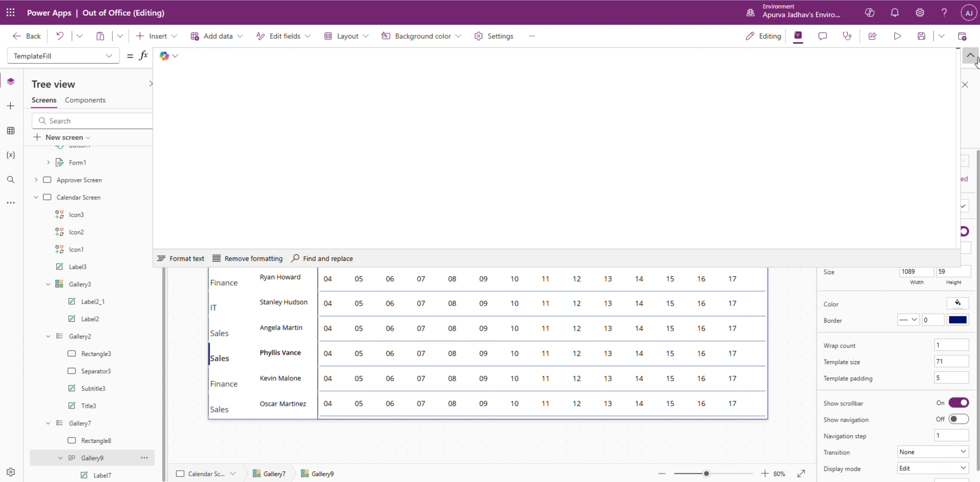
{"action": "type", "text": "Wi"}
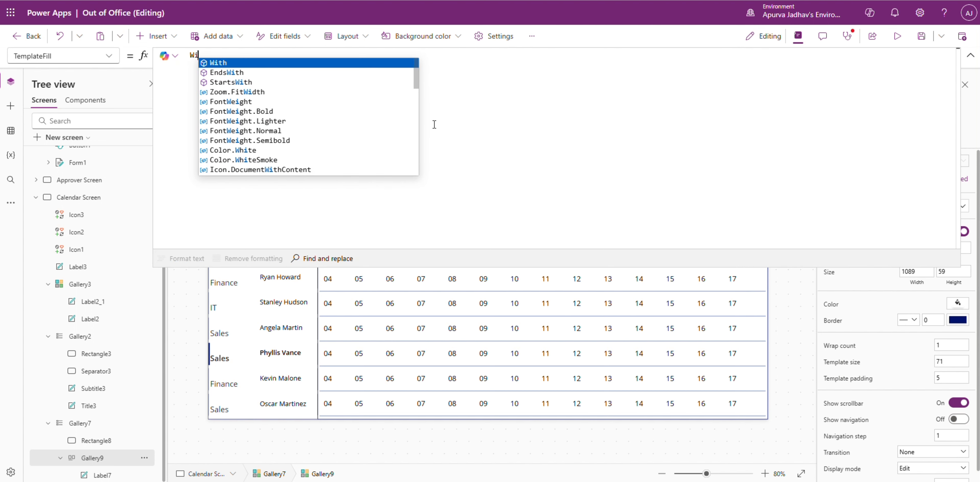
{"action": "type", "text": "th({})"}
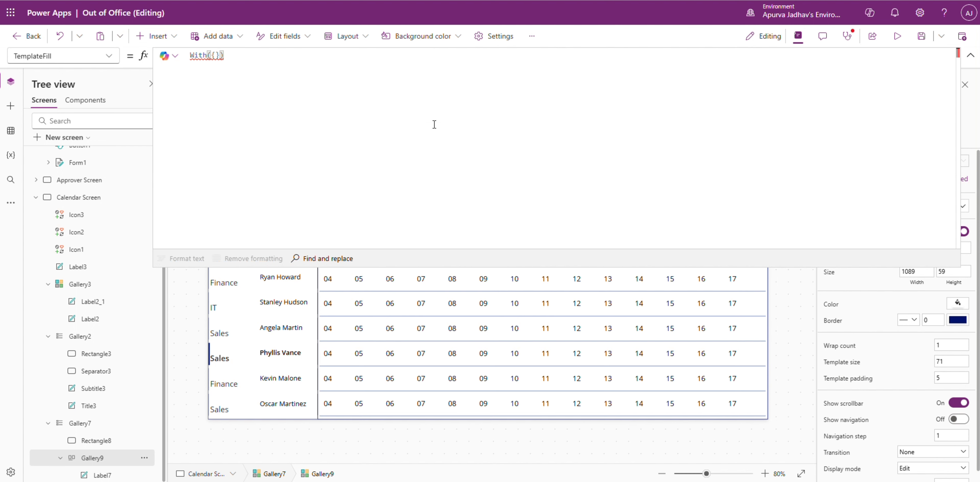
{"action": "key", "text": "Return"}
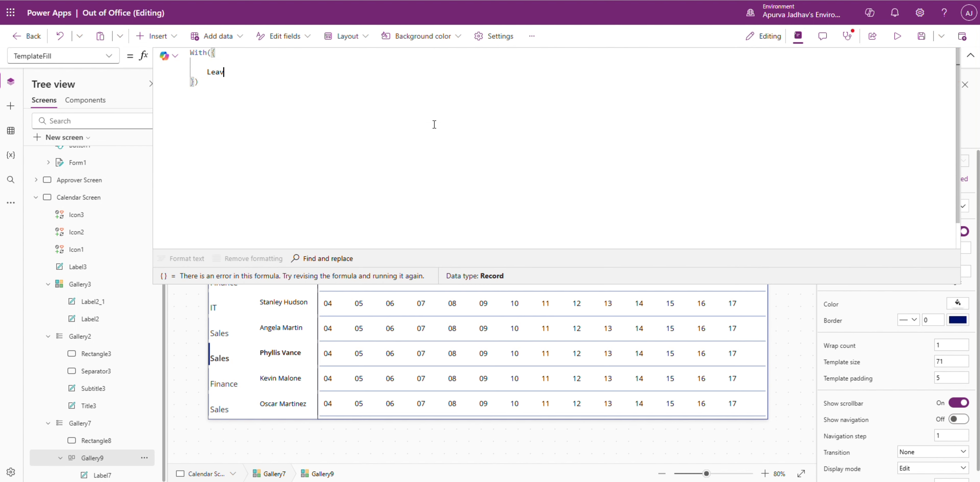
{"action": "type", "text": "Leave: LookUp(col"}
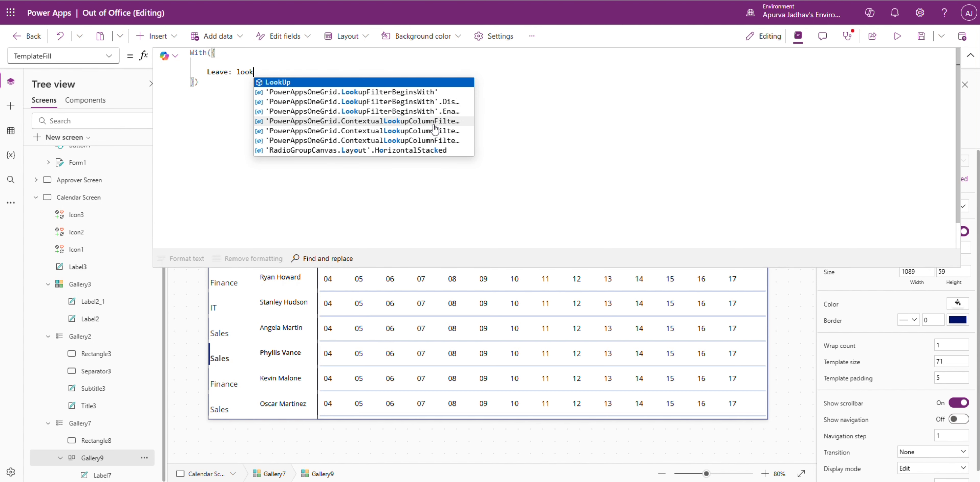
{"action": "type", "text": "L"}
{"action": "key", "text": "Tab"}
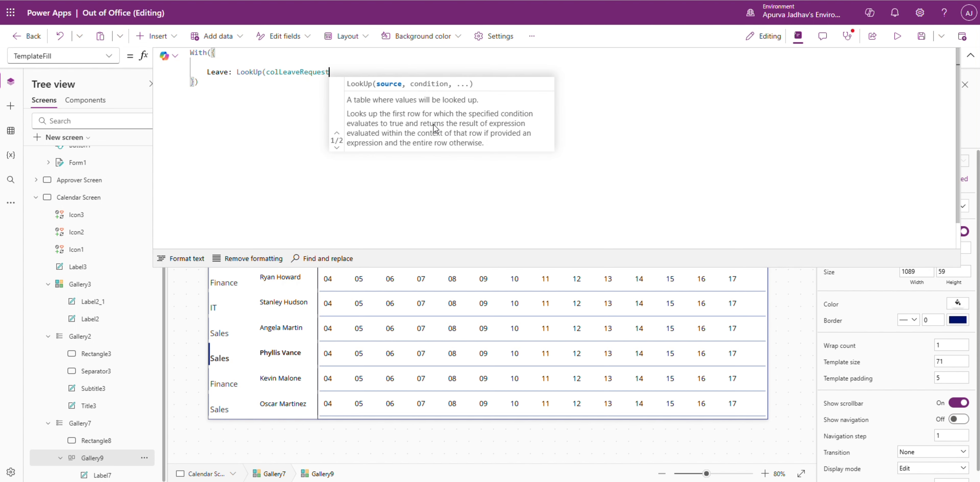
{"action": "type", "text": ","}
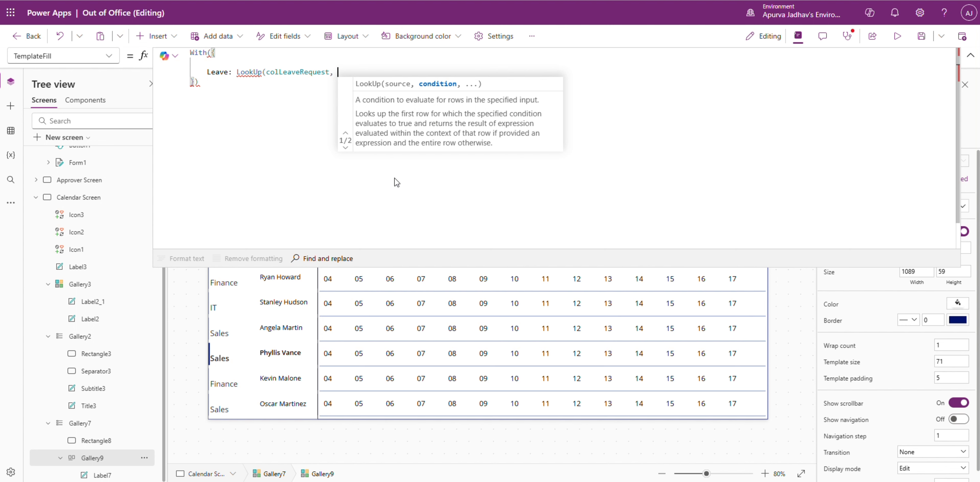
Step: Copy ClearCollect(colLeaveRequest, 'Leave Request'); from the app's OnStart into the Calendar Screen's OnVisible, after the colEmployees collection
{"action": "left_click", "coordinate": [78, 197]}
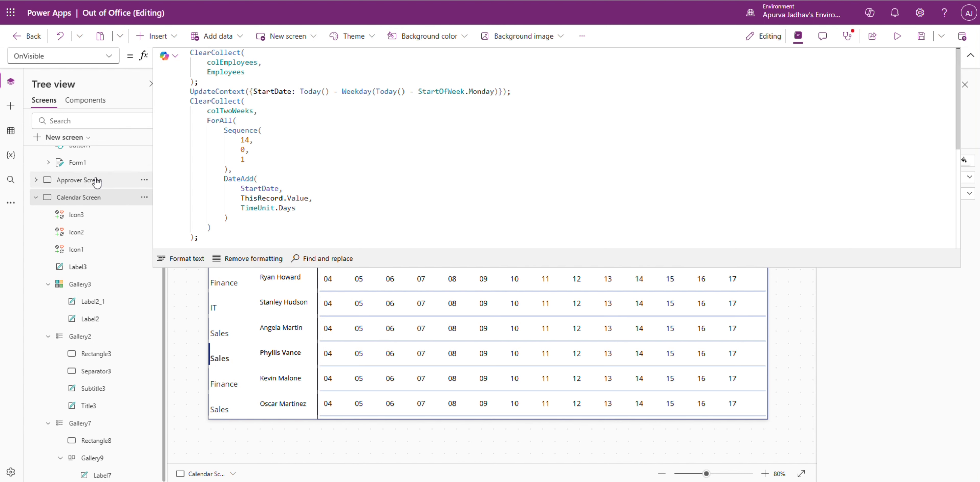
{"action": "scroll", "coordinate": [97, 182], "scroll_direction": "up", "scroll_amount": 2}
{"action": "left_click", "coordinate": [93, 158]}
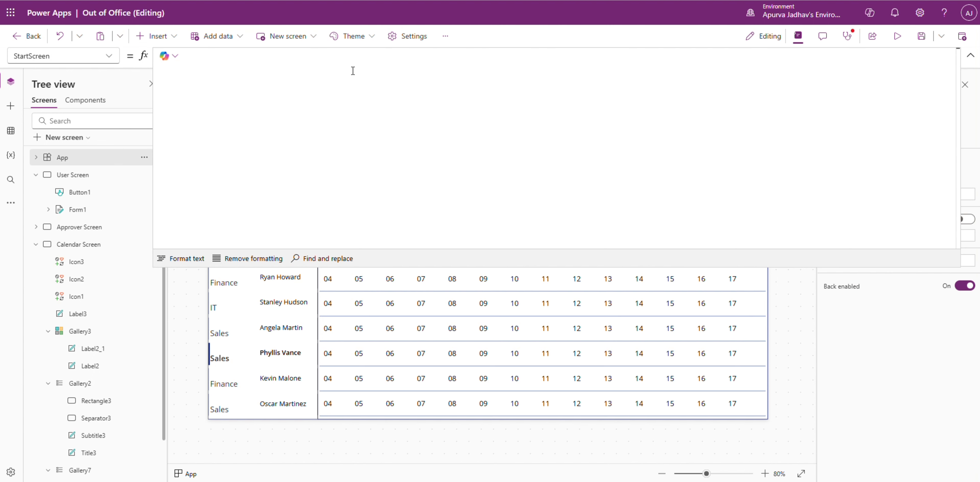
{"action": "left_click", "coordinate": [102, 62]}
{"action": "left_click", "coordinate": [88, 207]}
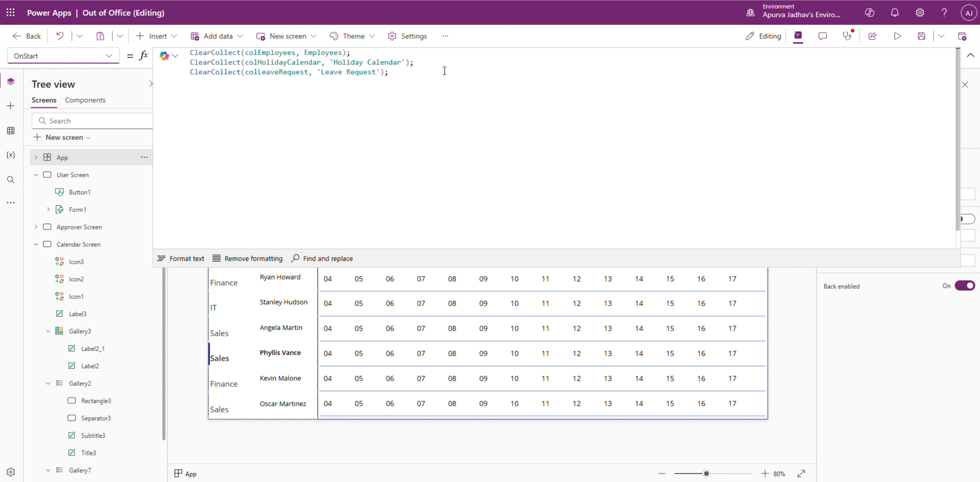
{"action": "left_click_drag", "start_coordinate": [444, 72], "coordinate": [189, 73]}
{"action": "key", "text": "ctrl+c"}
{"action": "left_click", "coordinate": [100, 246]}
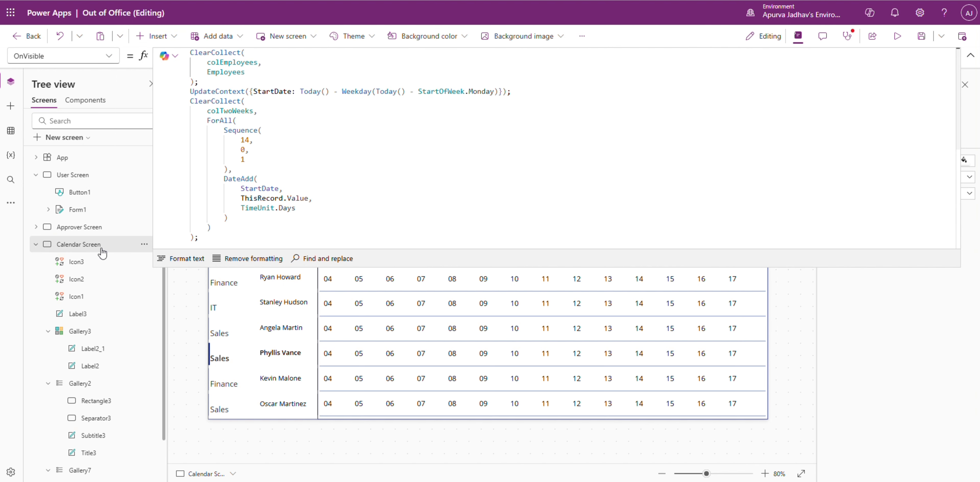
{"action": "key", "text": "Return"}
{"action": "key", "text": "ctrl+v"}
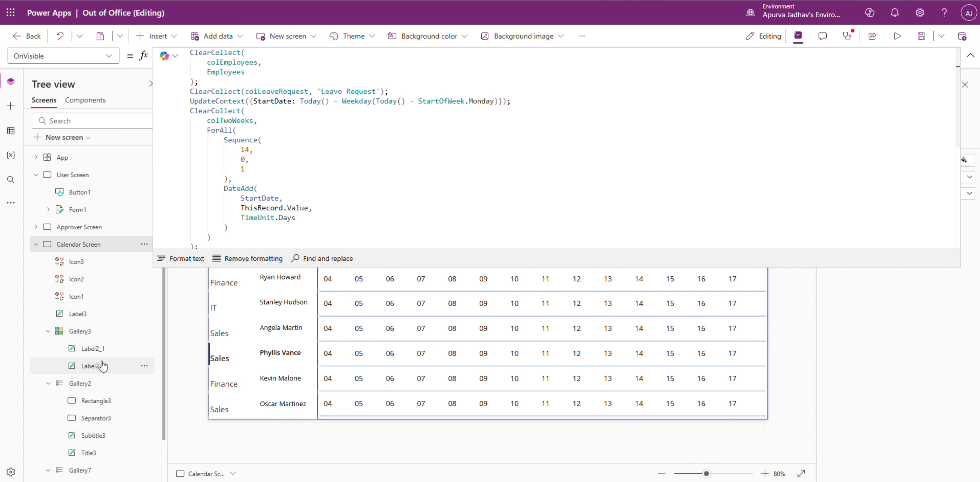
Step: Add the condition Employee.Id = ThisItem.EmployeeID to the LookUp in the nested gallery's TemplateFill
{"action": "scroll", "coordinate": [95, 381], "scroll_direction": "down", "scroll_amount": 1}
{"action": "left_click", "coordinate": [99, 459]}
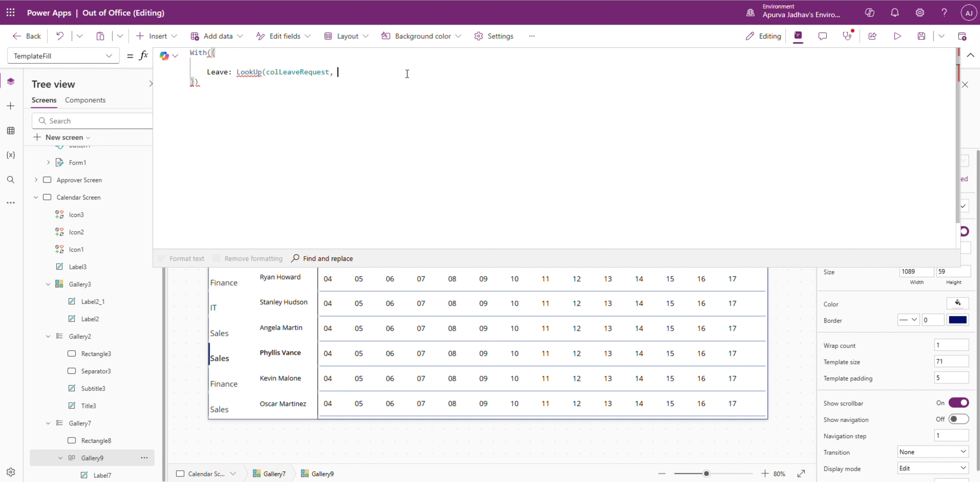
{"action": "type", "text": "mployee.Id = ThisItem.EmployeeID"}
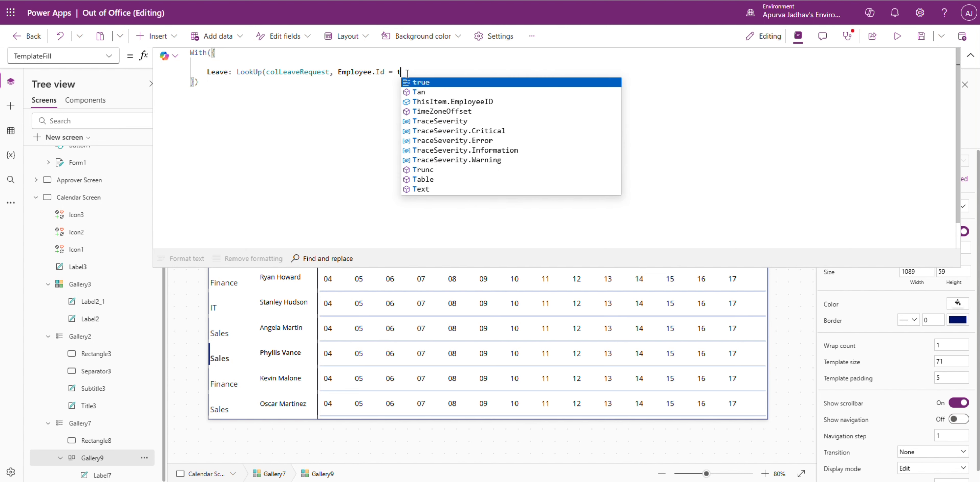
{"action": "type", "text": " && Dat"}
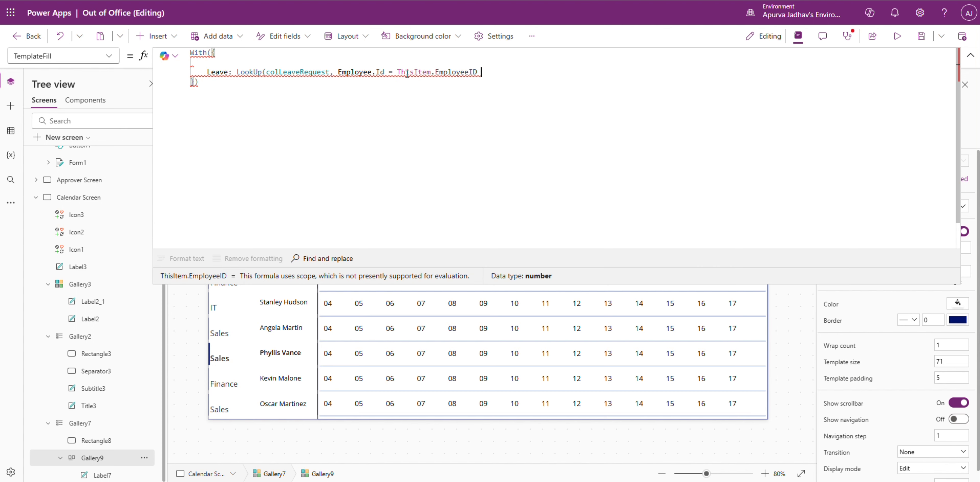
{"action": "type", "text": "eValue(ThisItem.DateValue"}
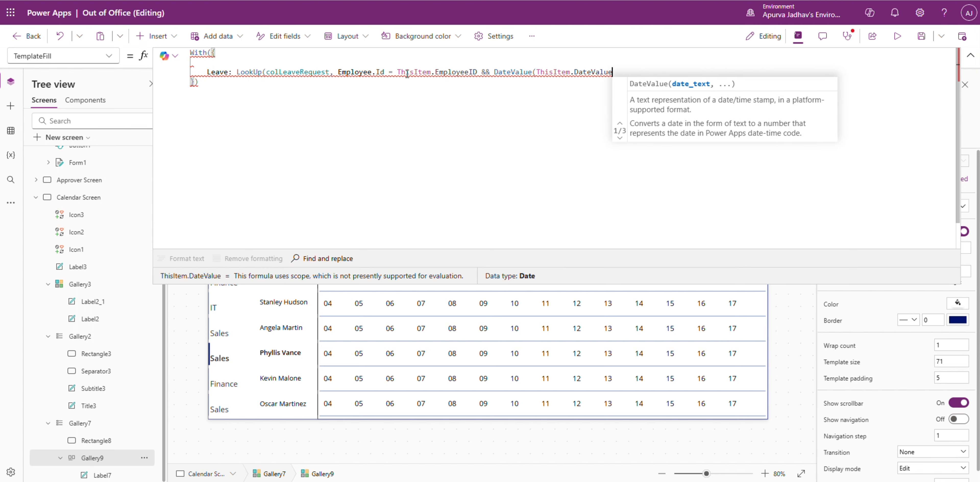
{"action": "type", "text": ") >="}
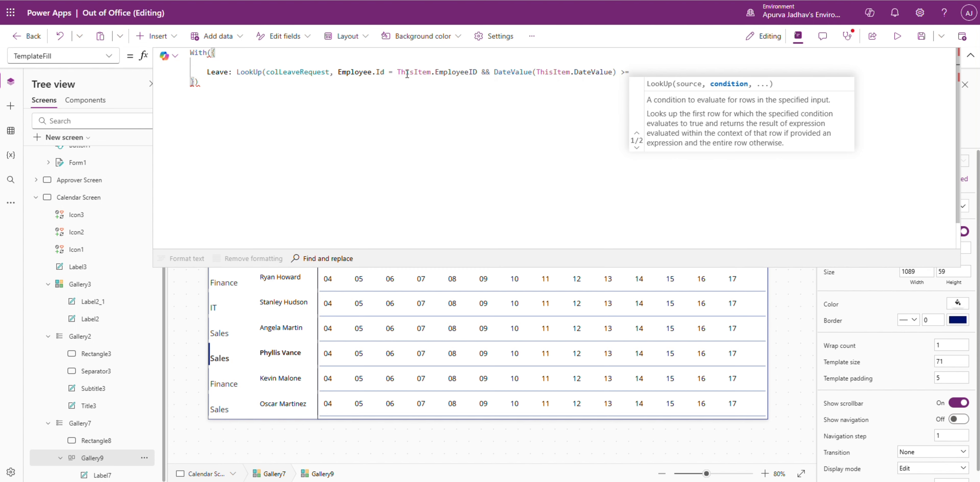
{"action": "type", "text": " DateValue('Start"}
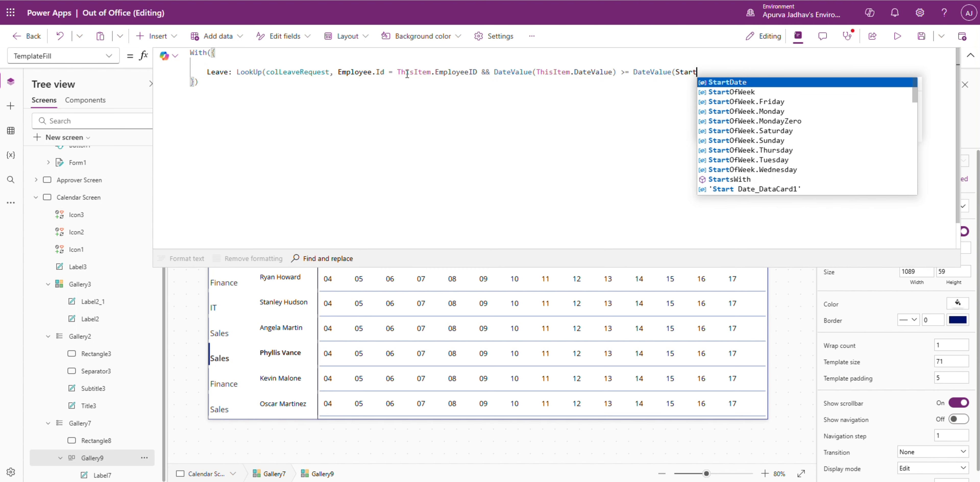
Step: Add the condition && DateValue(ThisItem.DateValue) >= DateValue('Start Date') to the LookUp in the nested gallery's TemplateFill
{"action": "key", "text": "Down"}
{"action": "key", "text": "Down"}
{"action": "key", "text": "Down"}
{"action": "key", "text": "Down"}
{"action": "key", "text": "Down"}
{"action": "key", "text": "Down"}
{"action": "key", "text": "Down"}
{"action": "key", "text": "Down"}
{"action": "key", "text": "Down"}
{"action": "key", "text": "Down"}
{"action": "key", "text": "Down"}
{"action": "key", "text": "Down"}
{"action": "key", "text": "Down"}
{"action": "key", "text": "Up"}
{"action": "key", "text": "Return"}
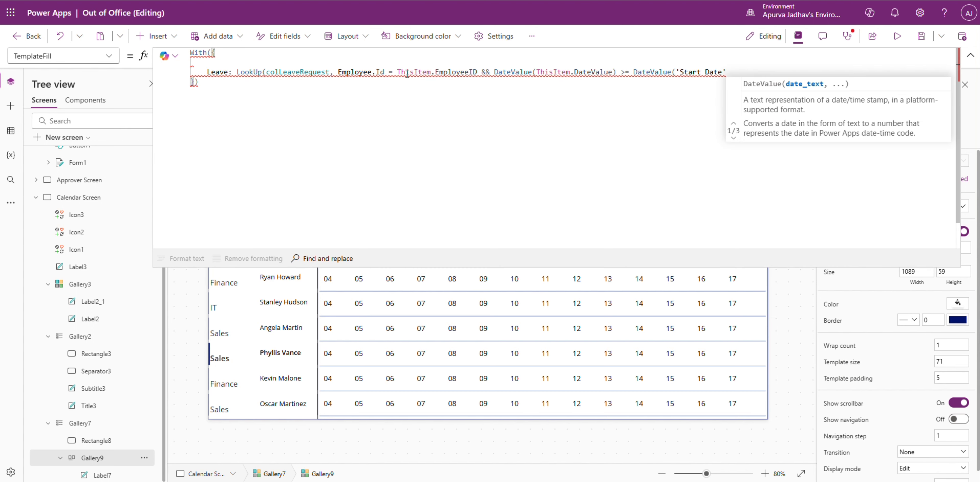
Step: Add the condition && DateValue(ThisItem.DateValue) <= DateValue('End Date') and close the LookUp
{"action": "type", "text": ") "}
{"action": "type", "text": "&& DateValue(ThisItem"}
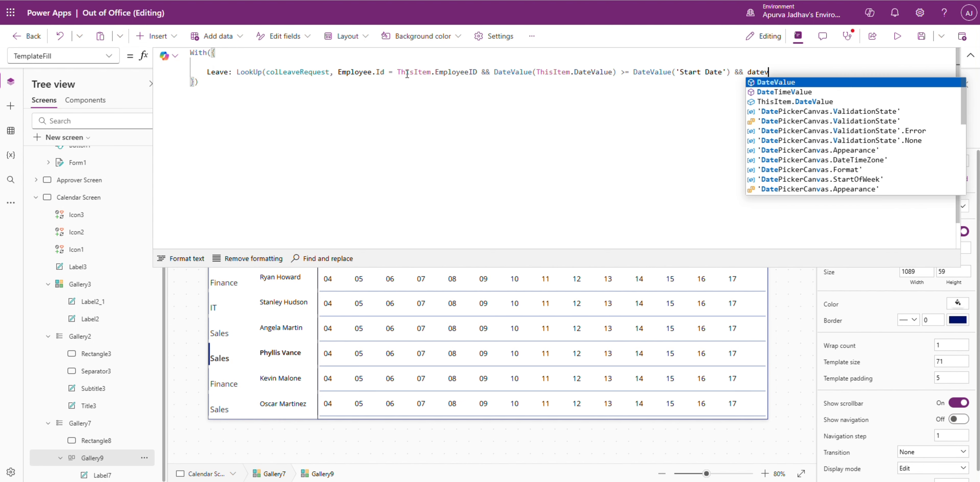
{"action": "type", "text": ".DateValue"}
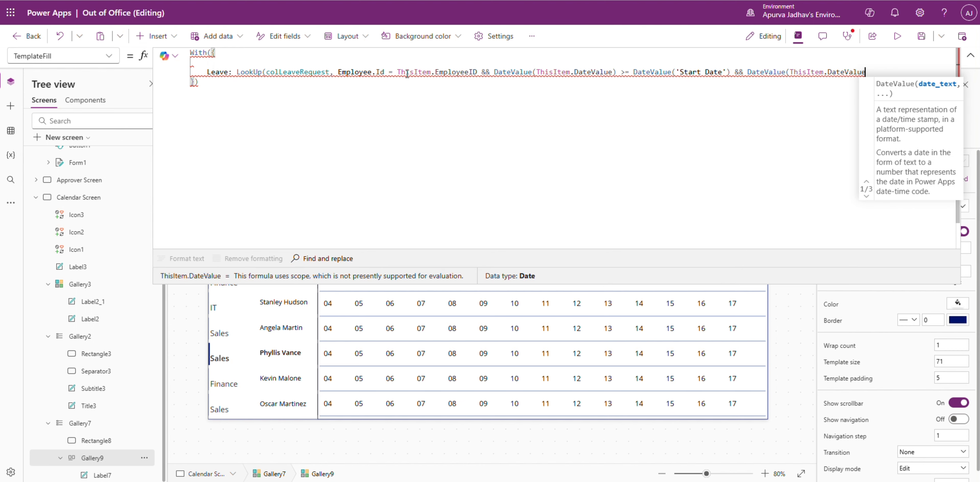
{"action": "type", "text": ") <= Datev"}
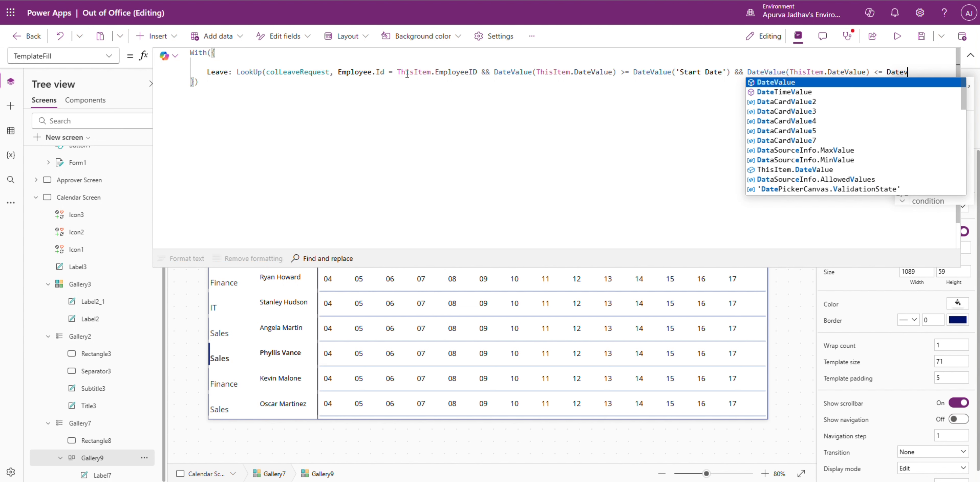
{"action": "key", "text": "Tab"}
{"action": "type", "text": "('End Date'"}
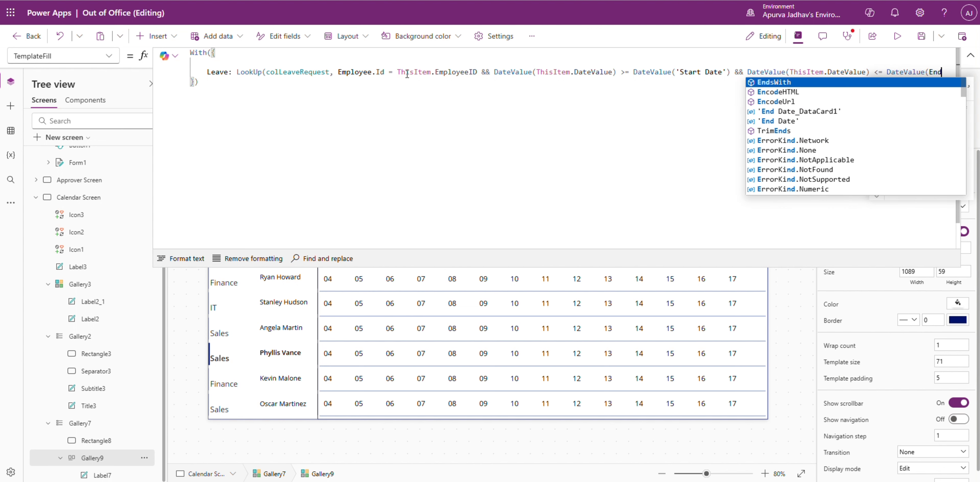
{"action": "type", "text": ")"}
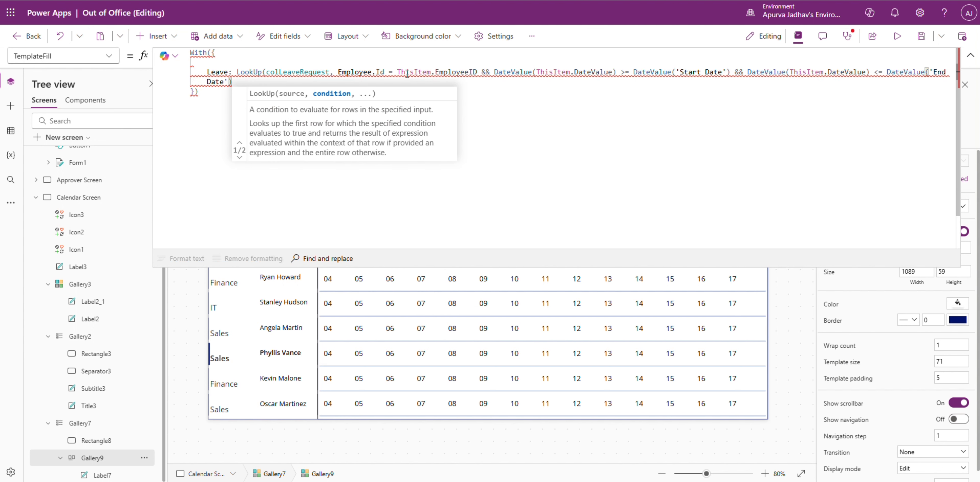
{"action": "type", "text": ")"}
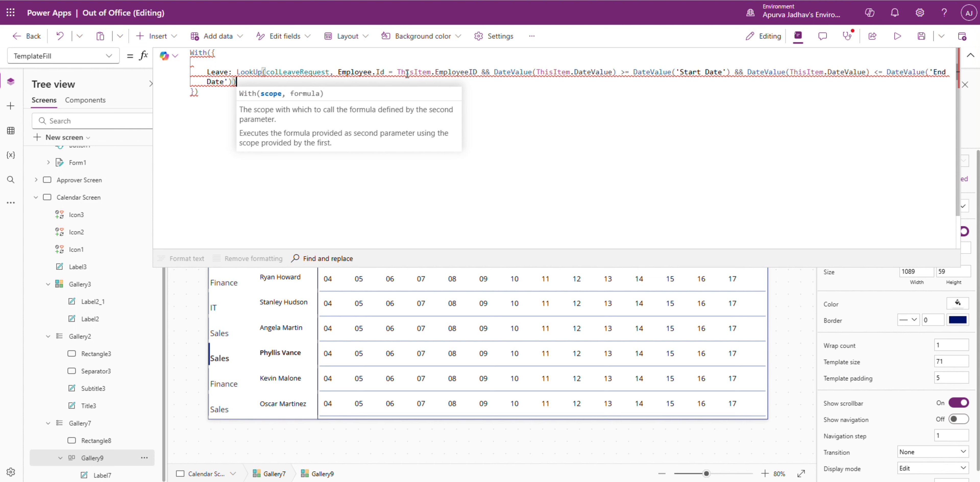
Step: Insert Switch as the With function's second argument, after the Leave record and before the closing parenthesis
{"action": "left_click", "coordinate": [207, 95]}
{"action": "type", "text": ","}
{"action": "key", "text": "Return"}
{"action": "type", "text": "Sw"}
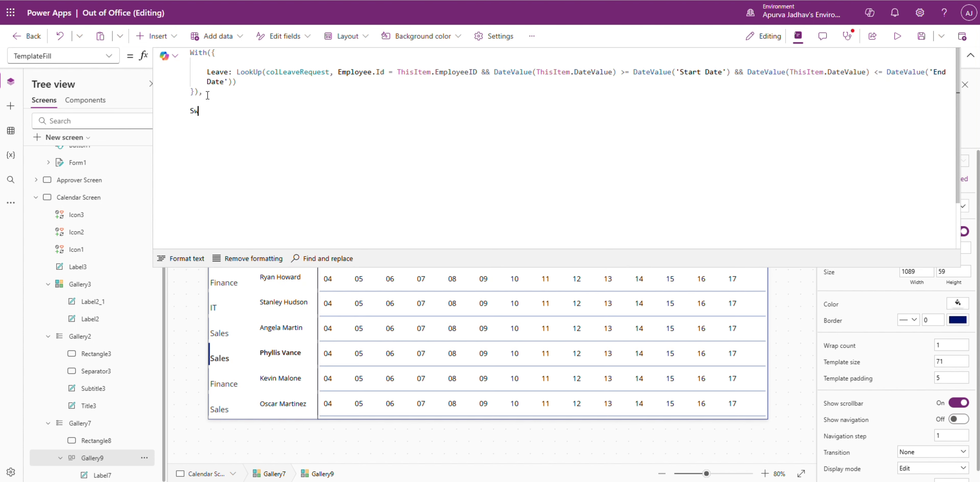
{"action": "type", "text": "itch"}
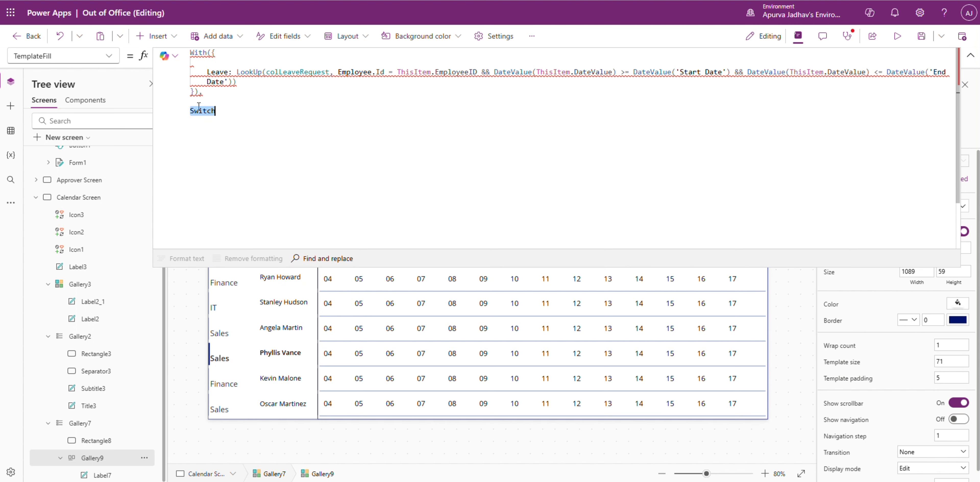
{"action": "key", "text": "ctrl+x"}
{"action": "left_click", "coordinate": [194, 92]}
{"action": "key", "text": "Return"}
{"action": "key", "text": "Return"}
{"action": "key", "text": "Return"}
{"action": "key", "text": "End"}
{"action": "key", "text": "BackSpace"}
{"action": "key", "text": "Up"}
{"action": "key", "text": "Up"}
{"action": "key", "text": "Up"}
{"action": "type", "text": ","}
{"action": "key", "text": "Return"}
{"action": "key", "text": "ctrl+v"}
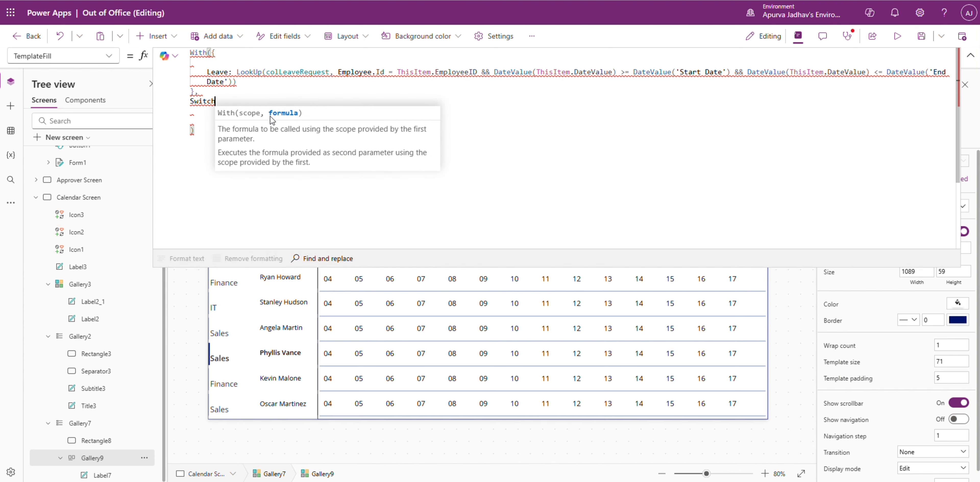
Step: Make the Switch evaluate Leave.'Leave Type'.Value and check the leave types in the SharePoint Leave Request list
{"action": "type", "text": "(Leave.lea"}
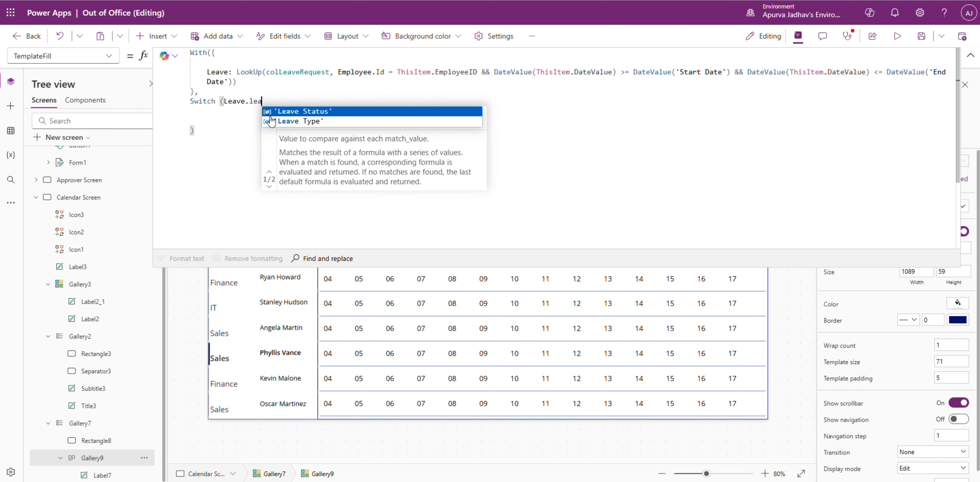
{"action": "left_click", "coordinate": [270, 121]}
{"action": "type", "text": ".Value"}
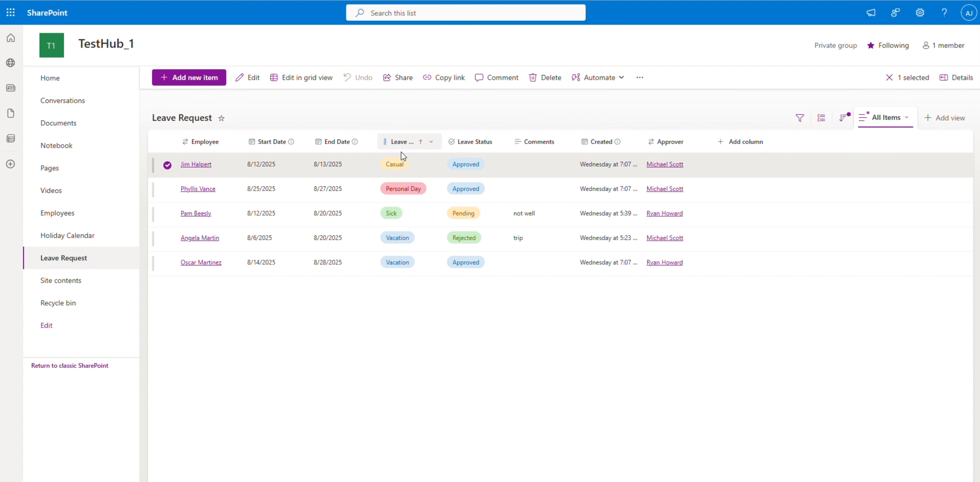
{"action": "left_click", "coordinate": [400, 145]}
{"action": "left_click", "coordinate": [429, 253]}
{"action": "left_click", "coordinate": [525, 296]}
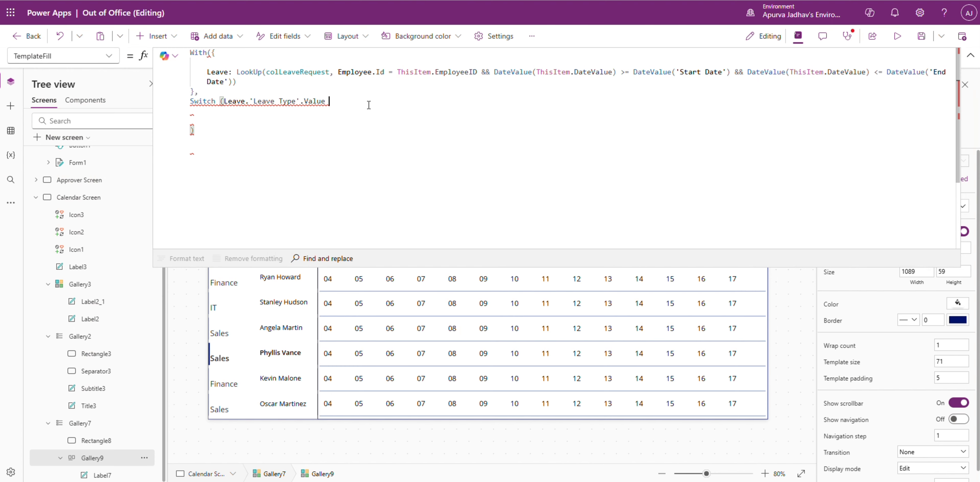
Step: Add the Switch cases "Vacation" with Color.Brown and "Casual" with Color.LightCoral
{"action": "type", "text": ","}
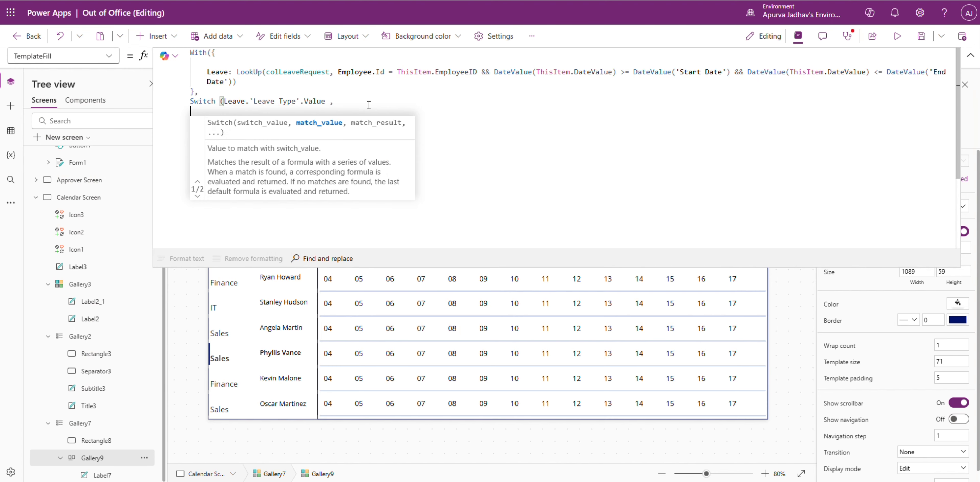
{"action": "key", "text": "Return"}
{"action": "type", "text": "\"Vacation\", Color.Brown"}
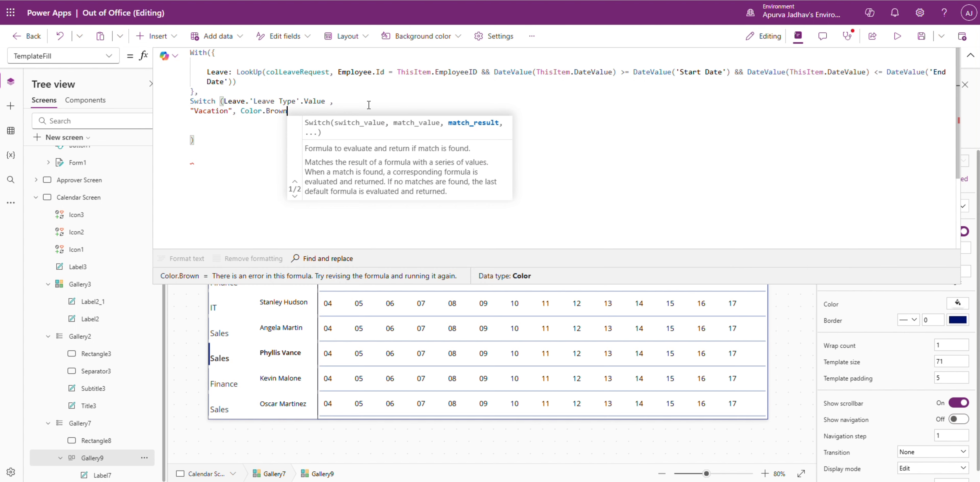
{"action": "type", "text": ","}
{"action": "key", "text": "Return"}
{"action": "type", "text": "\"Casual\","}
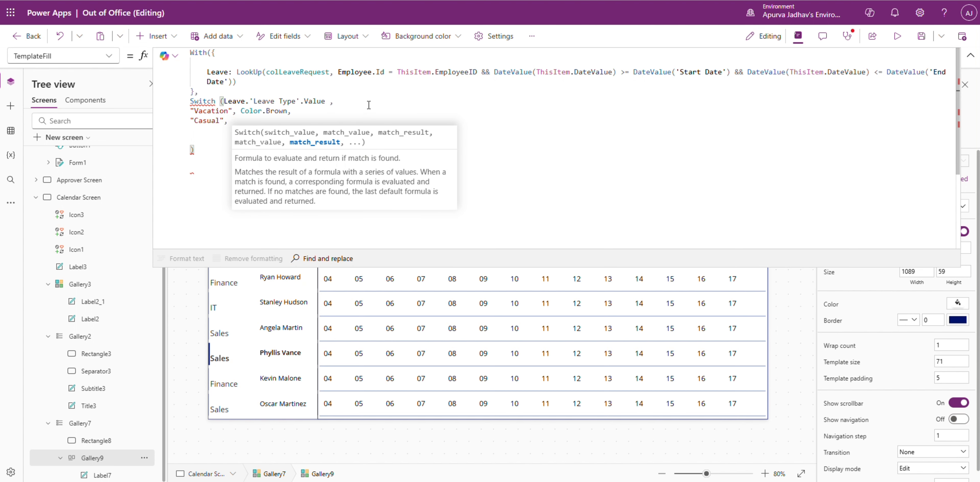
{"action": "type", "text": " Color.li"}
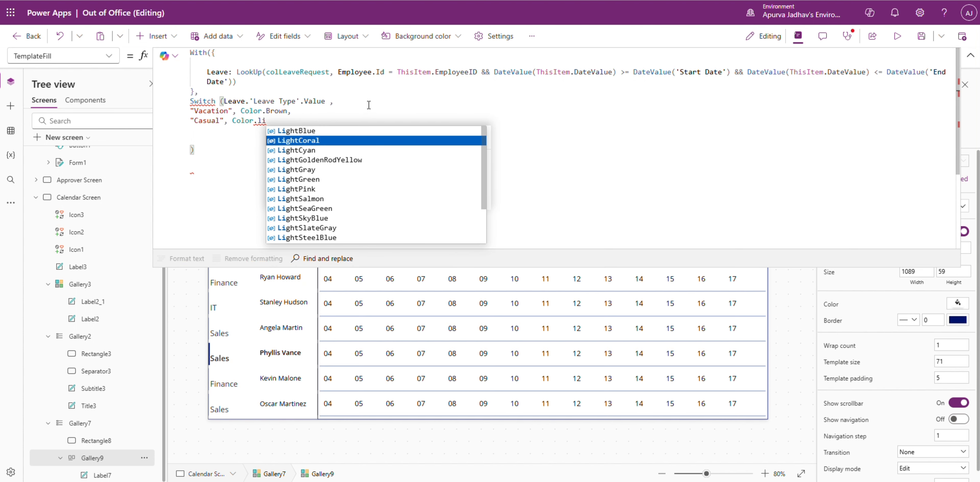
{"action": "type", "text": "ghtCoral,"}
Step: Add the Switch case "Sick" with Color.DarkOliveGreen
{"action": "key", "text": "Return"}
{"action": "type", "text": "\"Sick\" "}
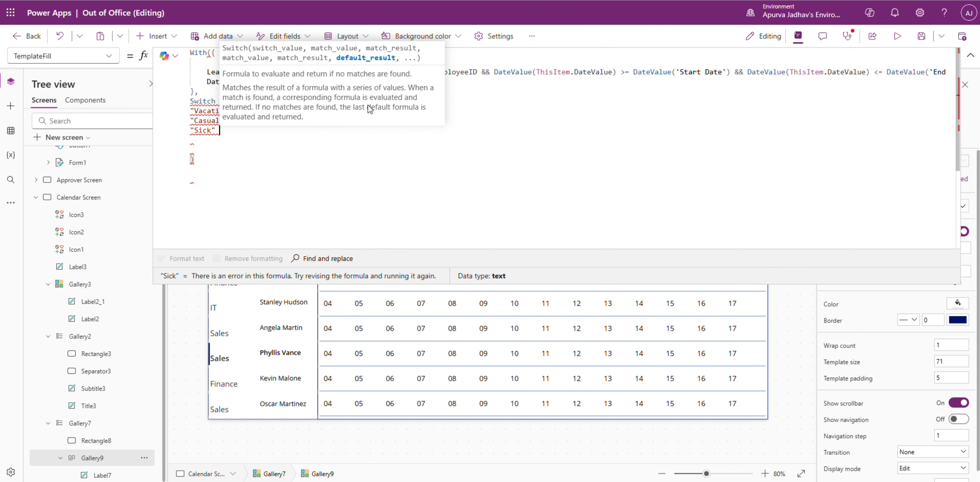
{"action": "type", "text": ", Color.da"}
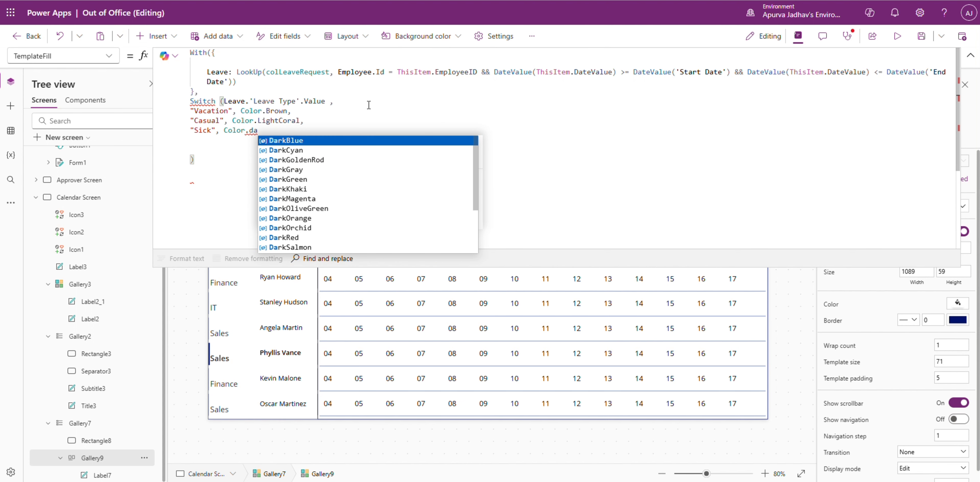
{"action": "key", "text": "Down"}
{"action": "key", "text": "Down"}
{"action": "key", "text": "Down"}
{"action": "key", "text": "Down"}
{"action": "key", "text": "Down"}
{"action": "key", "text": "Down"}
{"action": "key", "text": "Down"}
{"action": "key", "text": "Return"}
{"action": "type", "text": ","}
{"action": "key", "text": "Return"}
Step: Add the Switch case "Personal Day" with Color.LightSalmon
{"action": "type", "text": "\"Personal Day\", Color"}
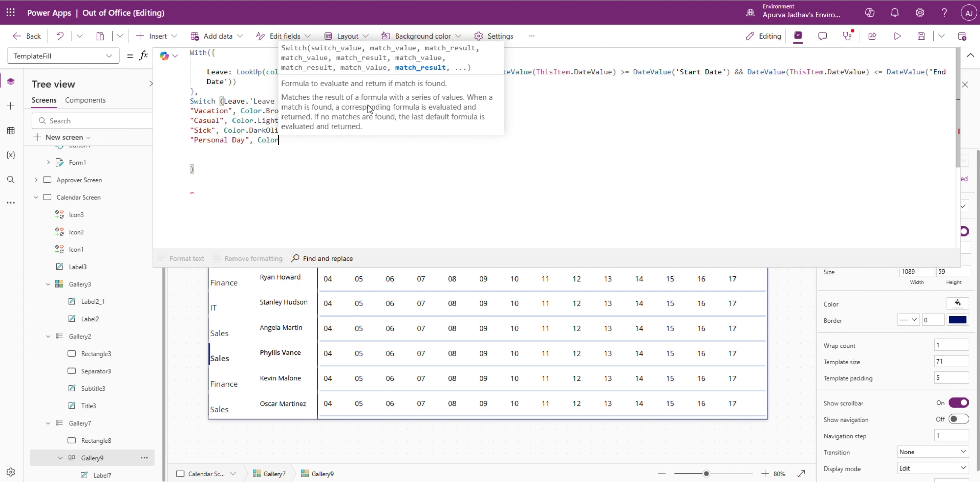
{"action": "type", "text": "..lig"}
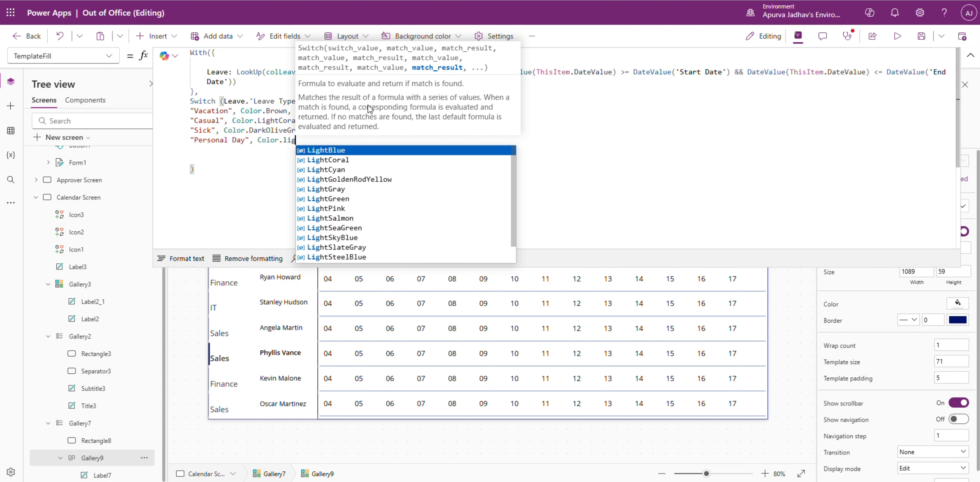
{"action": "key", "text": "Down"}
{"action": "key", "text": "Down"}
{"action": "key", "text": "Down"}
{"action": "key", "text": "Down"}
{"action": "key", "text": "Down"}
{"action": "key", "text": "Down"}
{"action": "key", "text": "Down"}
{"action": "key", "text": "Return"}
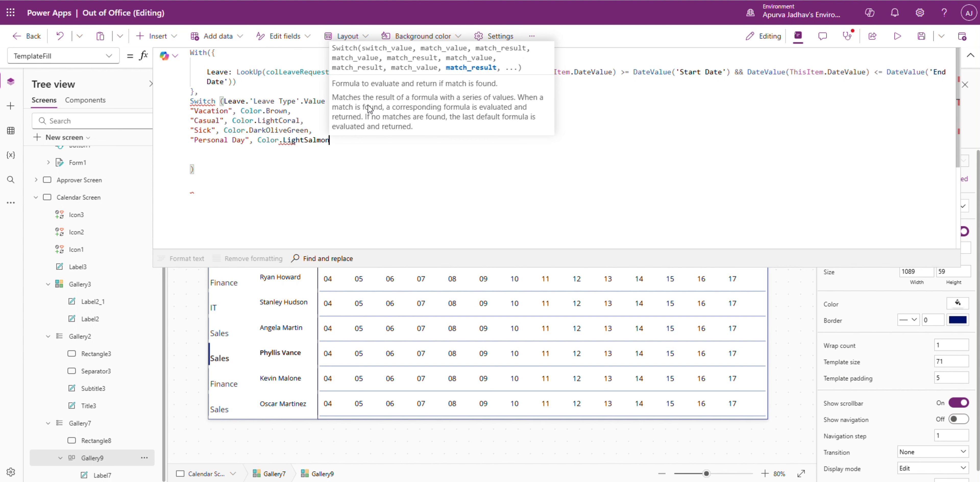
Step: Close the Switch and With functions and format the TemplateFill formula's text
{"action": "left_click", "coordinate": [242, 168]}
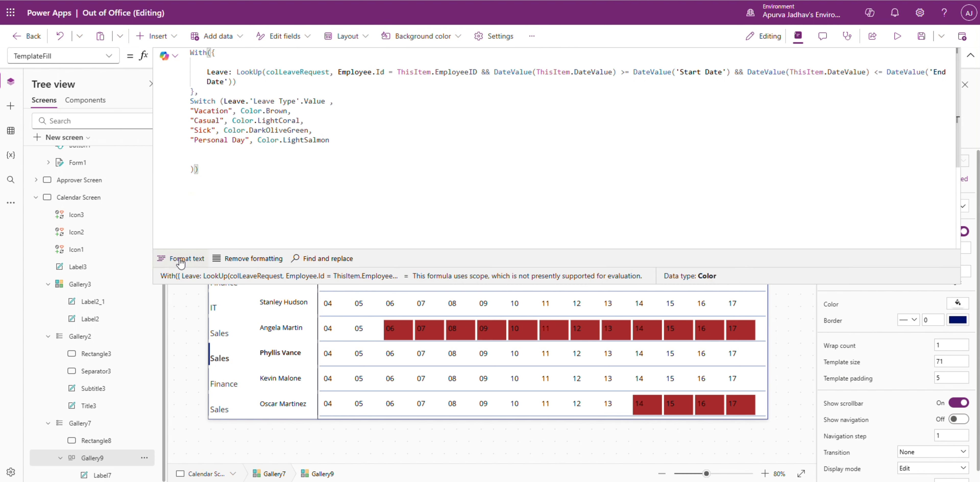
{"action": "left_click", "coordinate": [179, 258]}
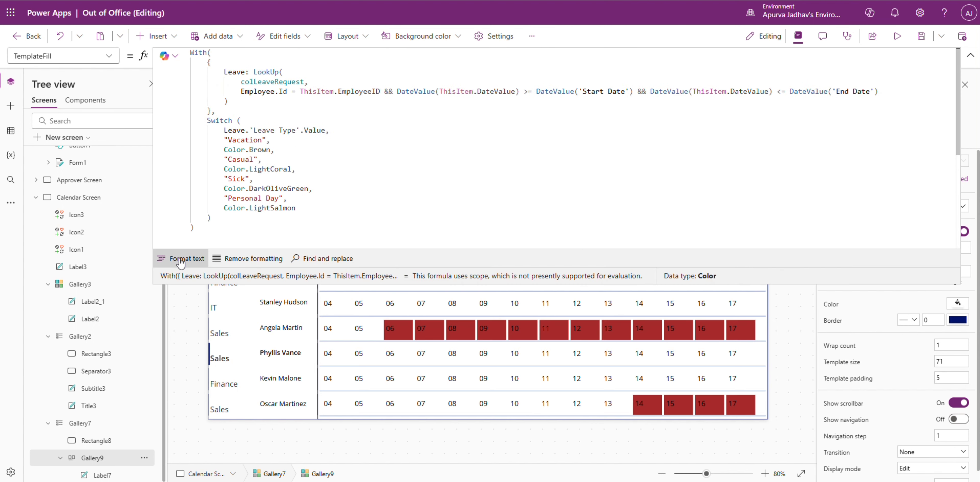
{"action": "left_click", "coordinate": [970, 56]}
Step: Preview the Calendar Screen and compare its coloured leave days for 4–17 August 2025 with the SharePoint Leave Request list
{"action": "left_click", "coordinate": [897, 35]}
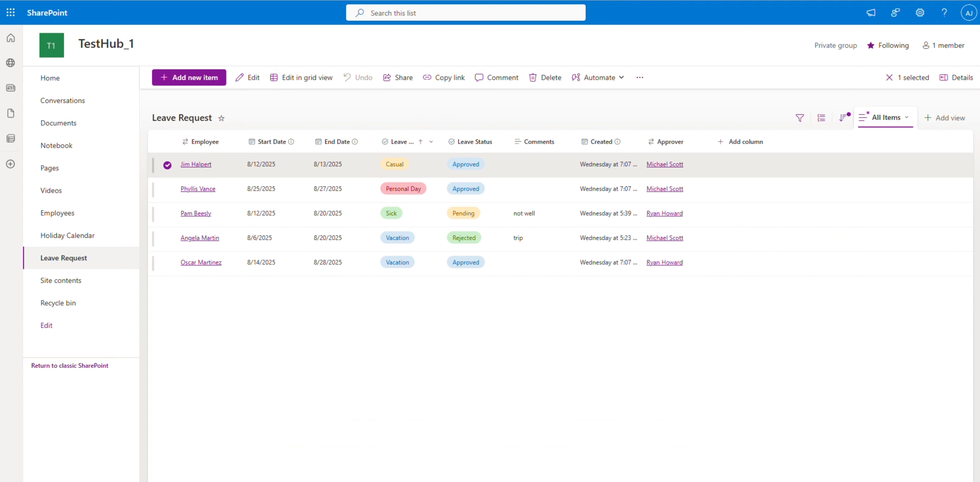
{"action": "left_click", "coordinate": [167, 215]}
{"action": "left_click", "coordinate": [167, 164]}
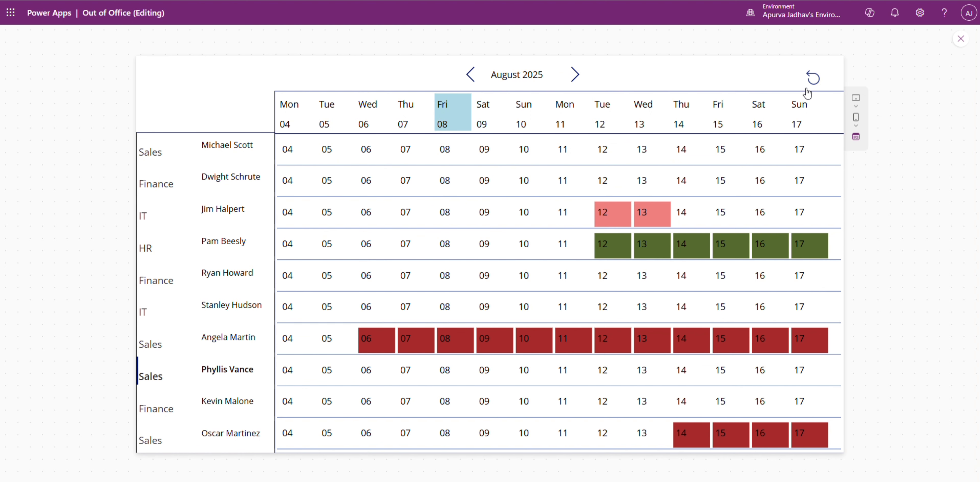
Step: Advance the previewed calendar to 18–31 August 2025 and compare its coloured leave days with the Leave Request entries
{"action": "left_click", "coordinate": [576, 75]}
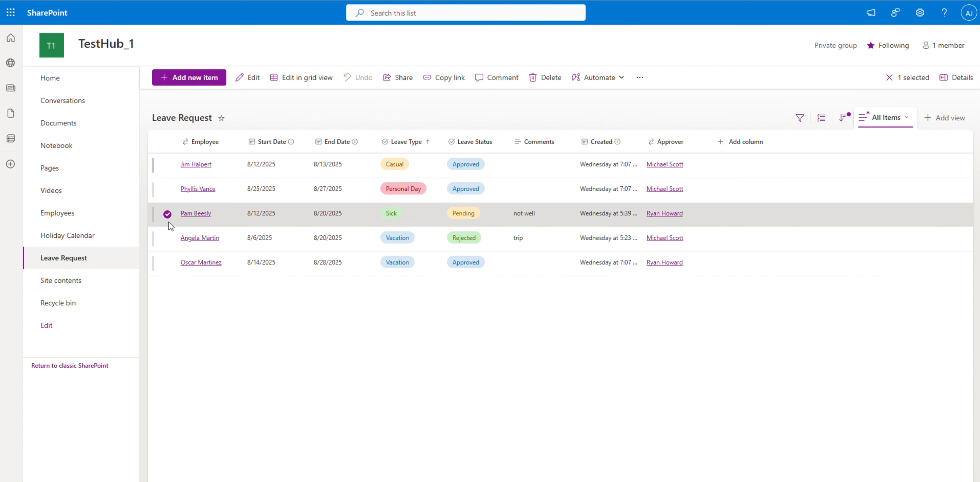
{"action": "left_click", "coordinate": [168, 215]}
{"action": "left_click", "coordinate": [167, 238]}
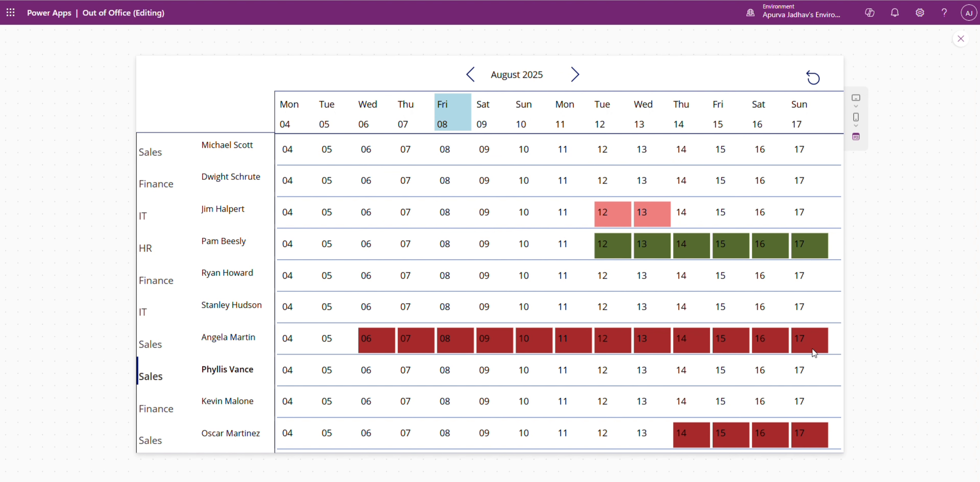
{"action": "left_click", "coordinate": [569, 83]}
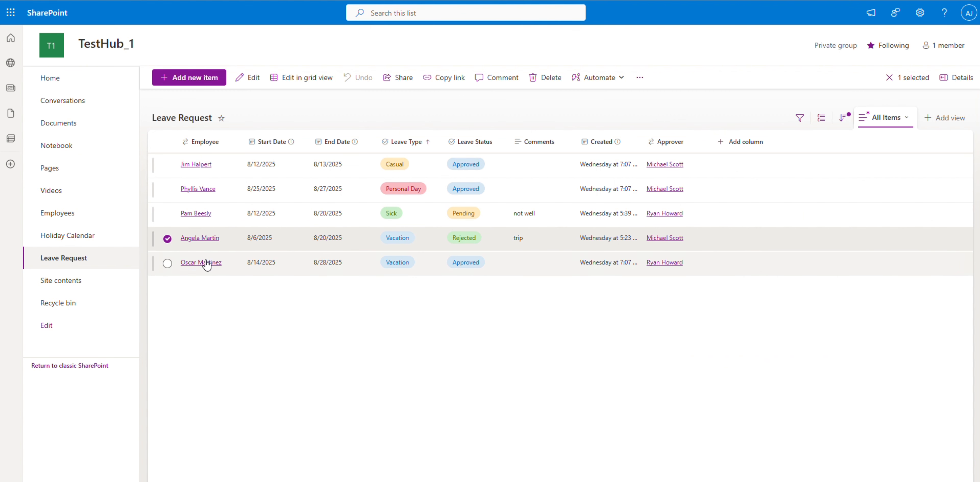
{"action": "left_click", "coordinate": [167, 239]}
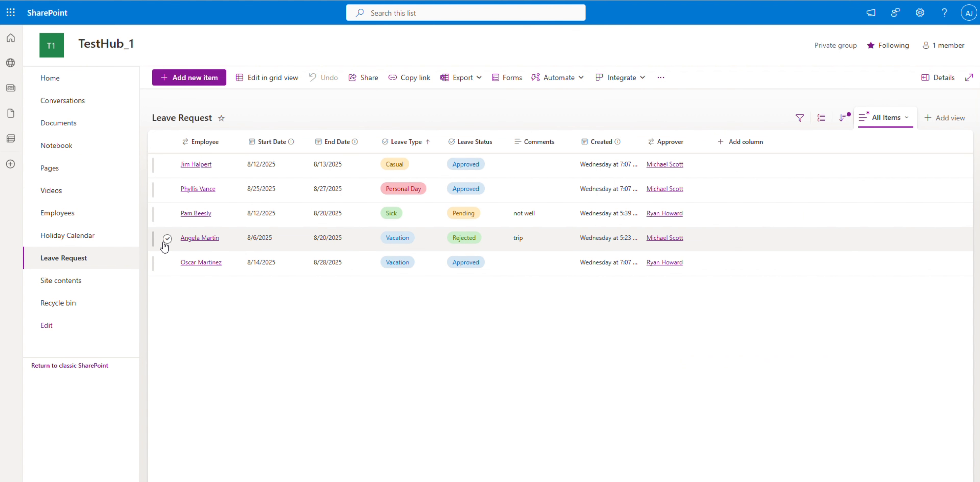
{"action": "left_click", "coordinate": [160, 182]}
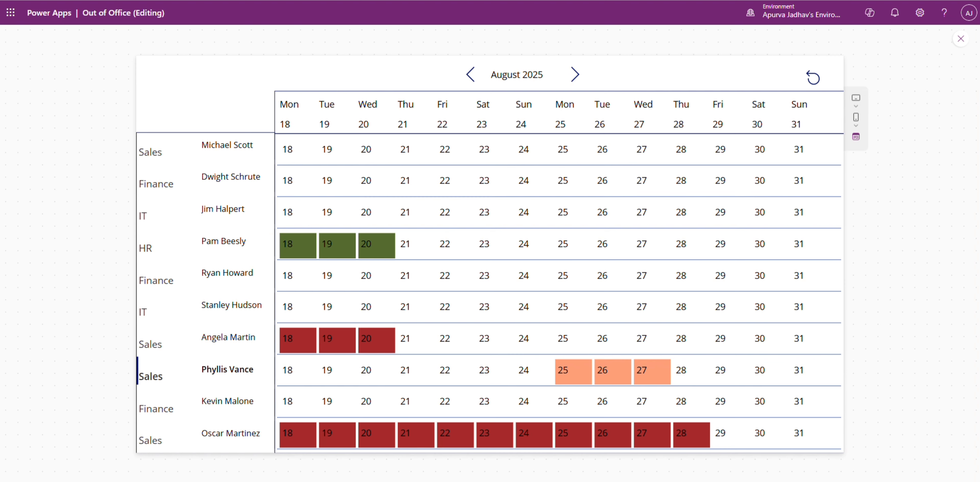
{"action": "left_click", "coordinate": [182, 0]}
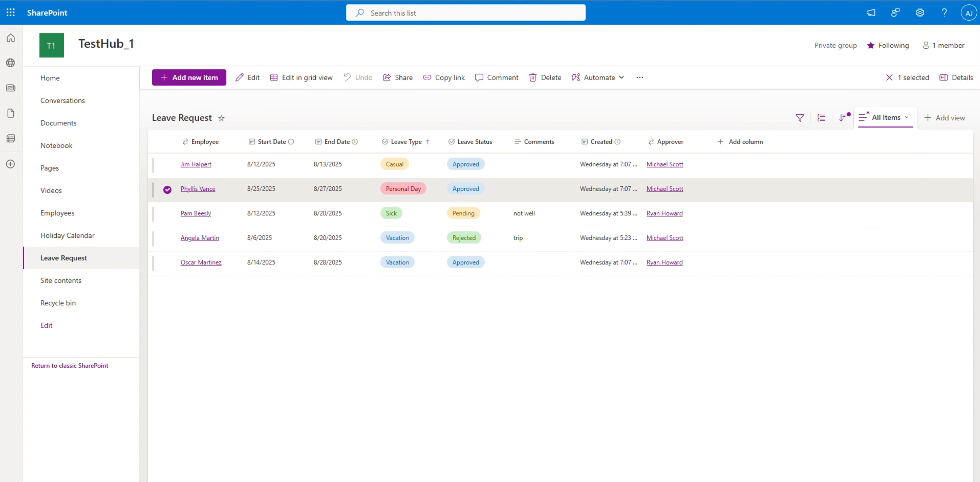
{"action": "left_click", "coordinate": [167, 190]}
{"action": "left_click", "coordinate": [153, 0]}
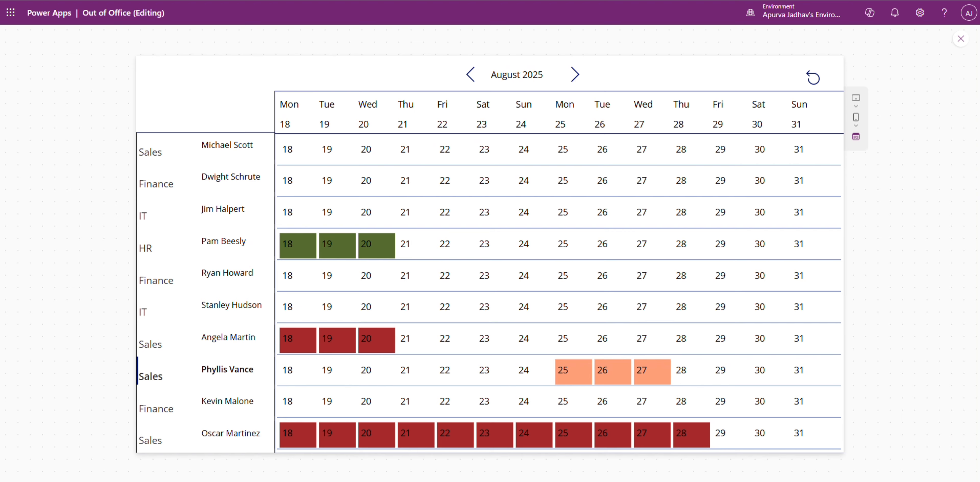
Step: Check the Leave Request entries in SharePoint, and return the previewed calendar to 4–17 August 2025
{"action": "left_click", "coordinate": [183, 0]}
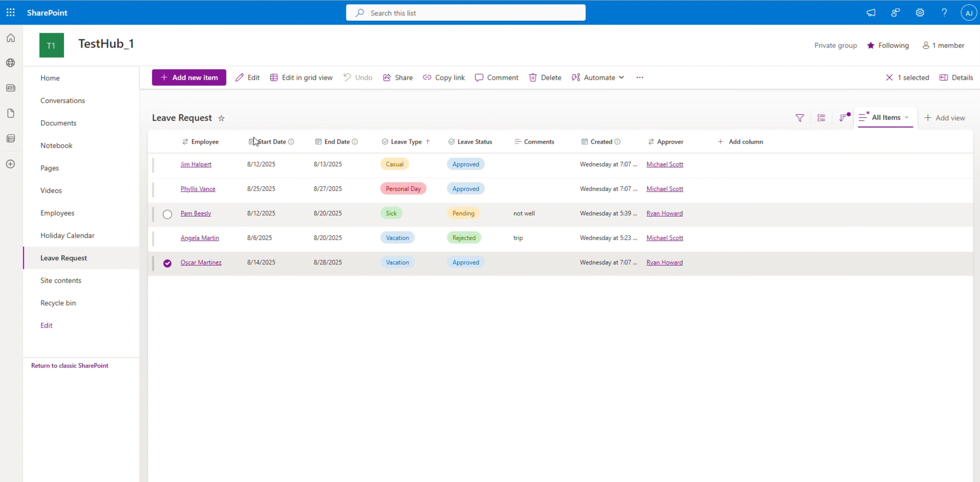
{"action": "left_click", "coordinate": [152, 0]}
{"action": "left_click", "coordinate": [470, 76]}
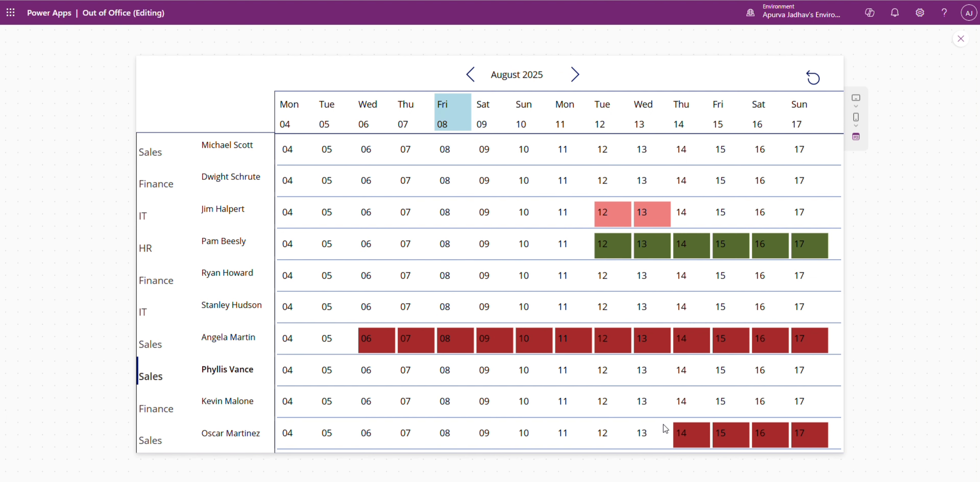
Step: Compare the previewed calendar with the Reddit Leave Calendar reference image, and close the app preview
{"action": "key", "text": "alt+Tab"}
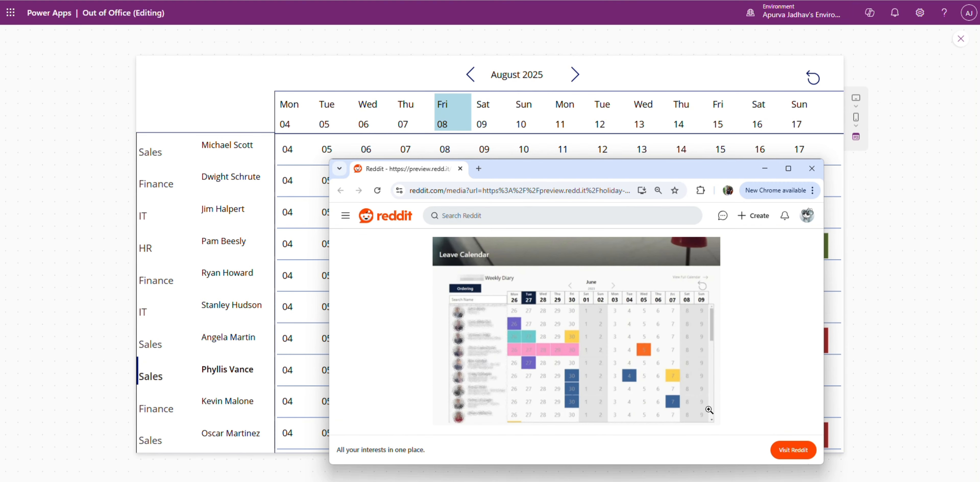
{"action": "left_click", "coordinate": [942, 255]}
{"action": "left_click", "coordinate": [953, 41]}
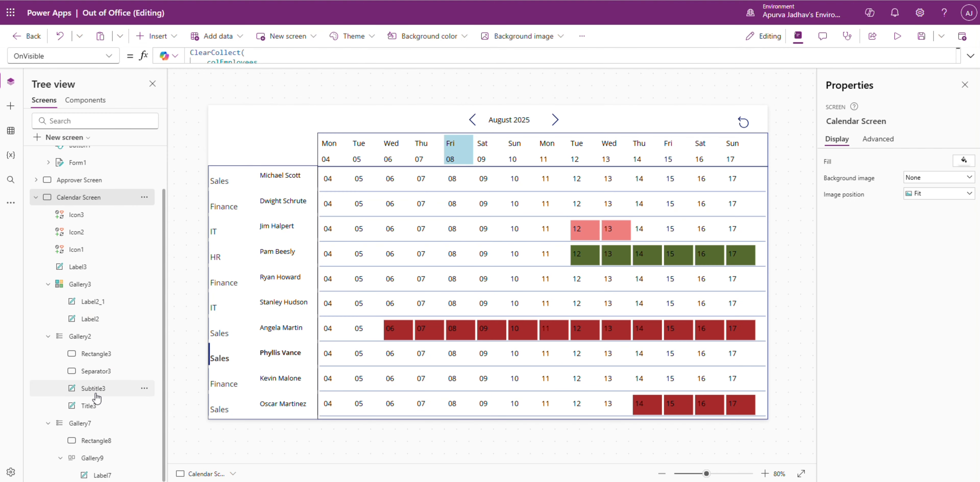
Step: Open Gallery9's TemplateFill formula and insert an If function on a new line before the Switch
{"action": "left_click", "coordinate": [97, 459]}
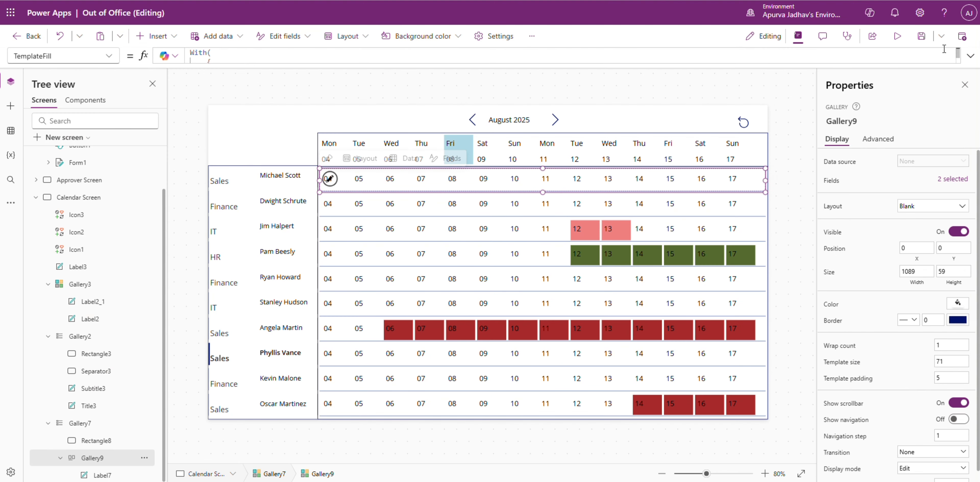
{"action": "left_click", "coordinate": [970, 55]}
{"action": "left_click", "coordinate": [284, 110]}
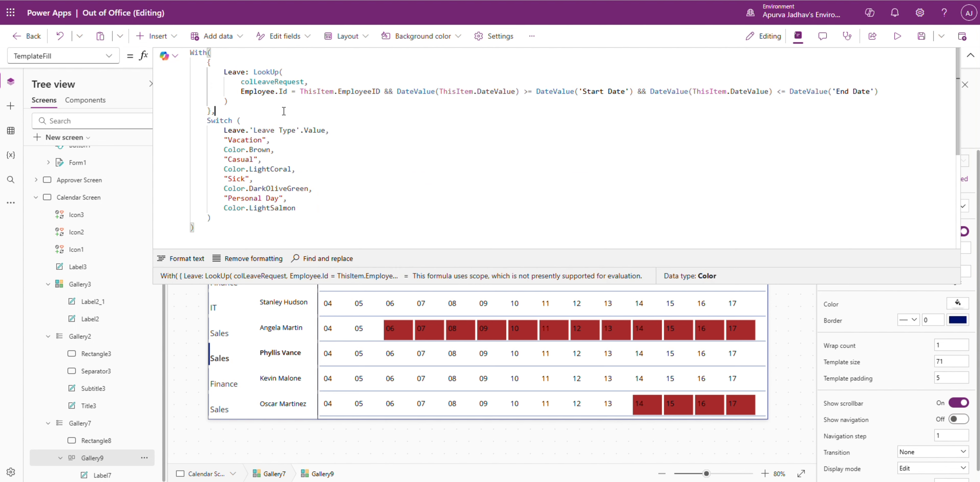
{"action": "key", "text": "Return"}
{"action": "type", "text": "I"}
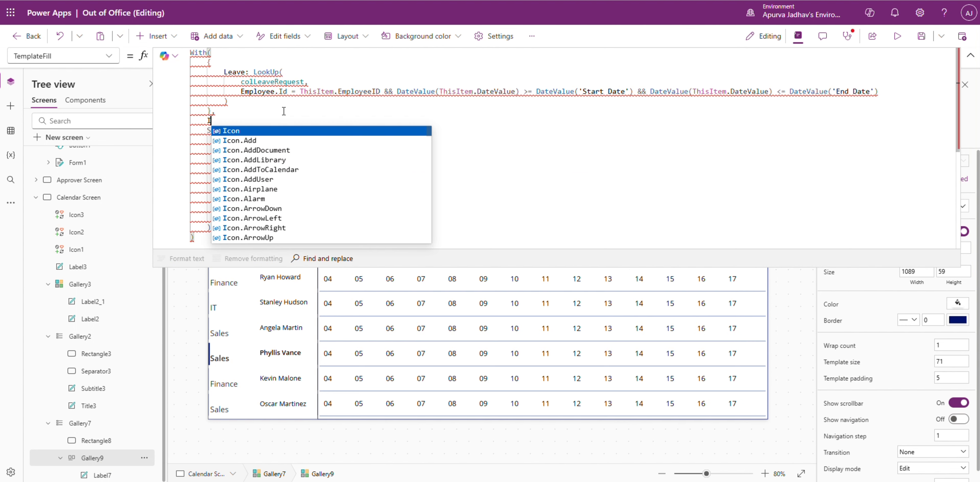
{"action": "type", "text": "f"}
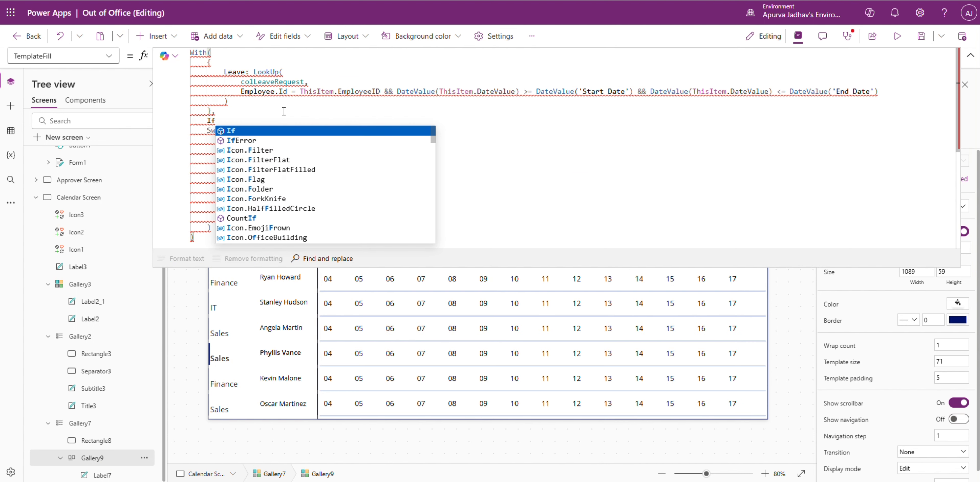
{"action": "key", "text": "Escape"}
Step: Add an isWeekend field above Leave in the With record, starting its expression with Weekday(ThisItem.DateValue
{"action": "left_click", "coordinate": [252, 61]}
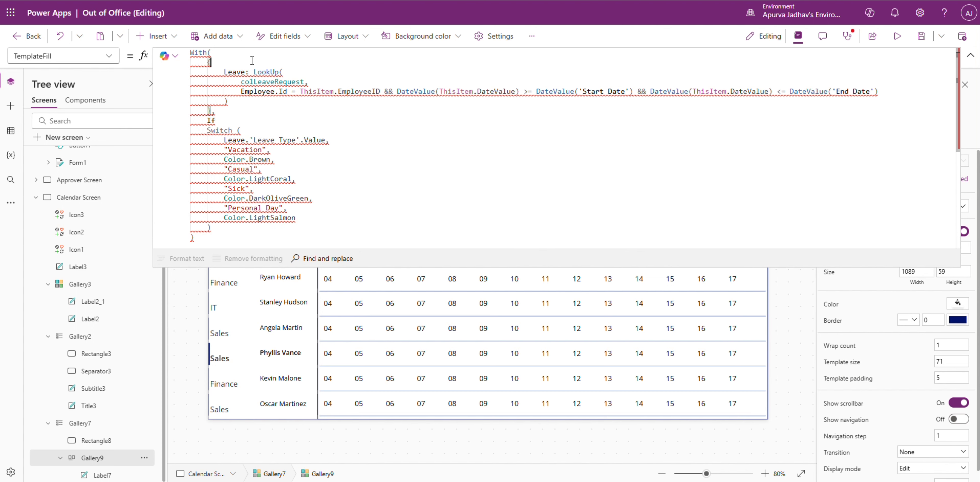
{"action": "key", "text": "Return"}
{"action": "type", "text": "is"}
{"action": "type", "text": "Weekend:"}
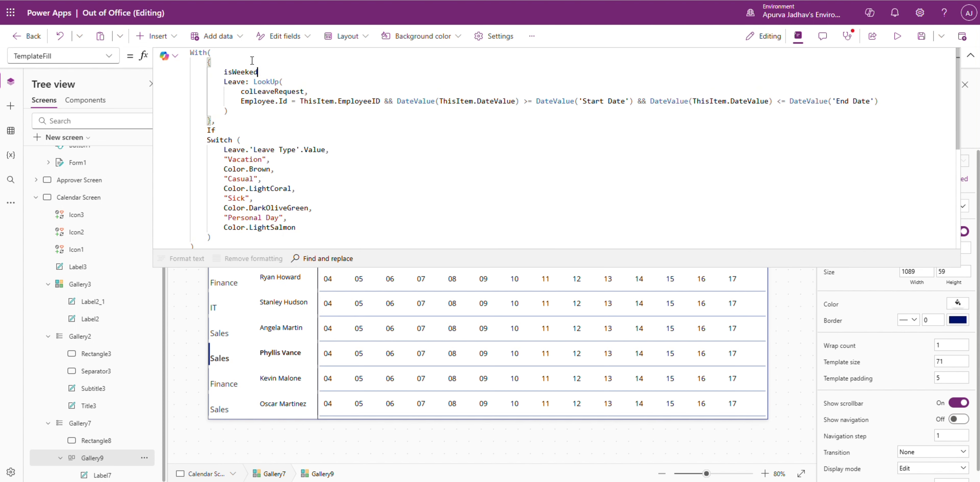
{"action": "type", "text": " Weekday("}
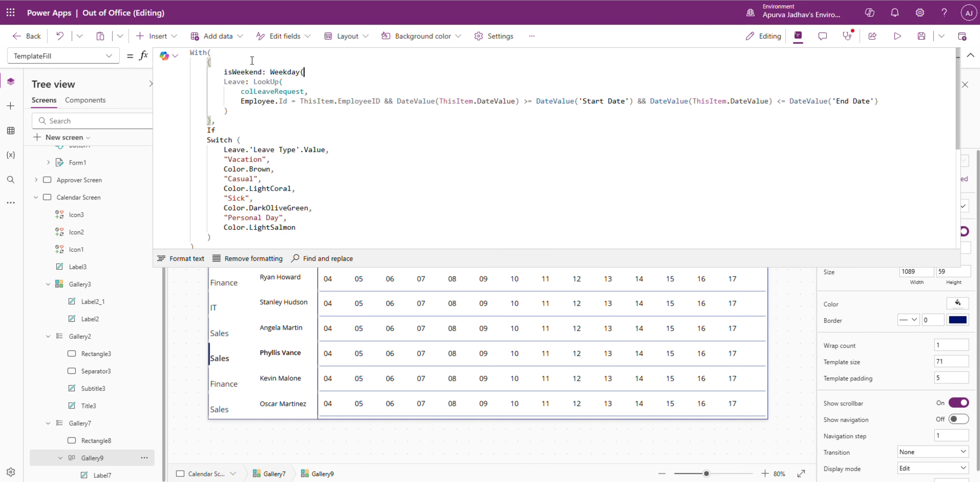
{"action": "type", "text": "thisItem.DateValue"}
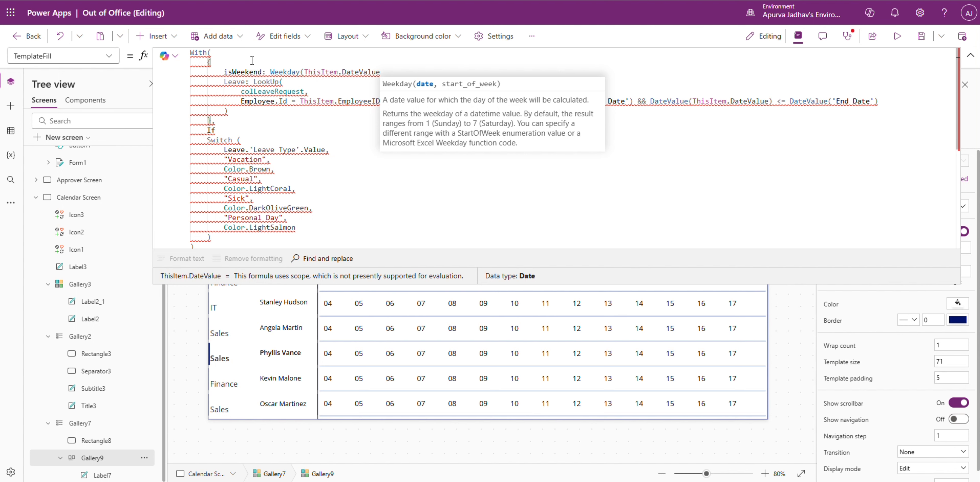
Step: Complete the isWeekend expression with StartOfWeek.Monday as the week start and the test > 5
{"action": "type", "text": ", sta"}
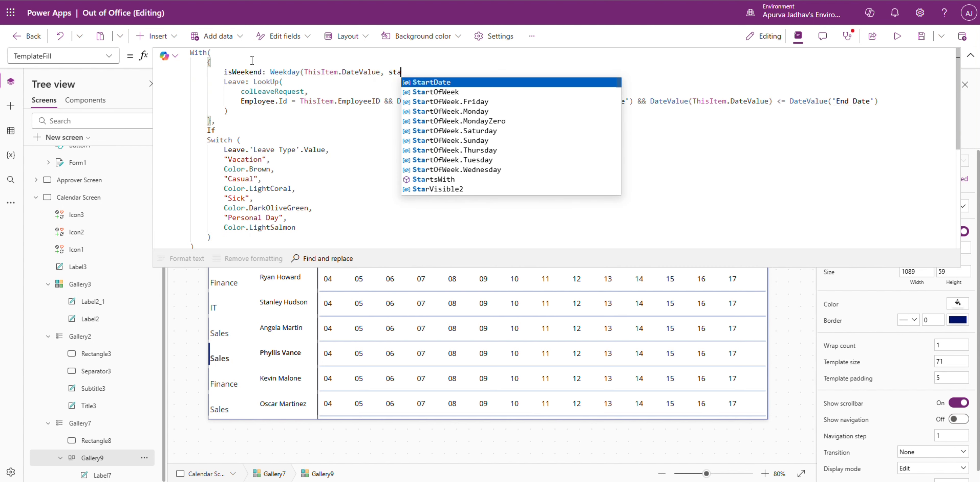
{"action": "type", "text": "rt"}
{"action": "key", "text": "Down"}
{"action": "key", "text": "Down"}
{"action": "key", "text": "Down"}
{"action": "key", "text": "Return"}
{"action": "type", "text": ") "}
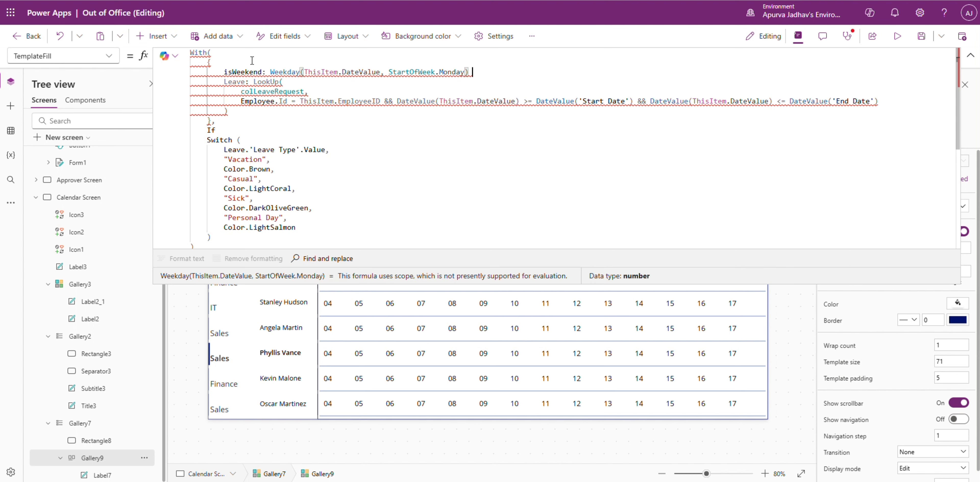
{"action": "type", "text": "> 5"}
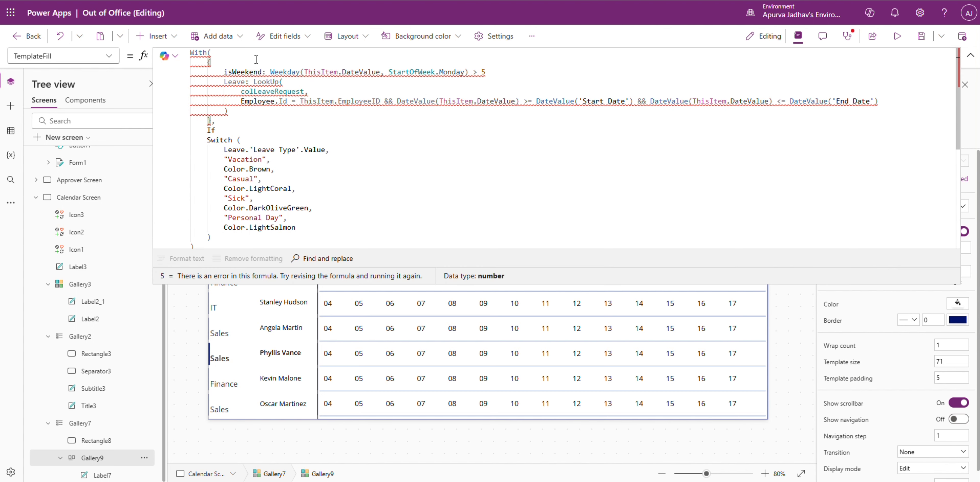
{"action": "type", "text": ","}
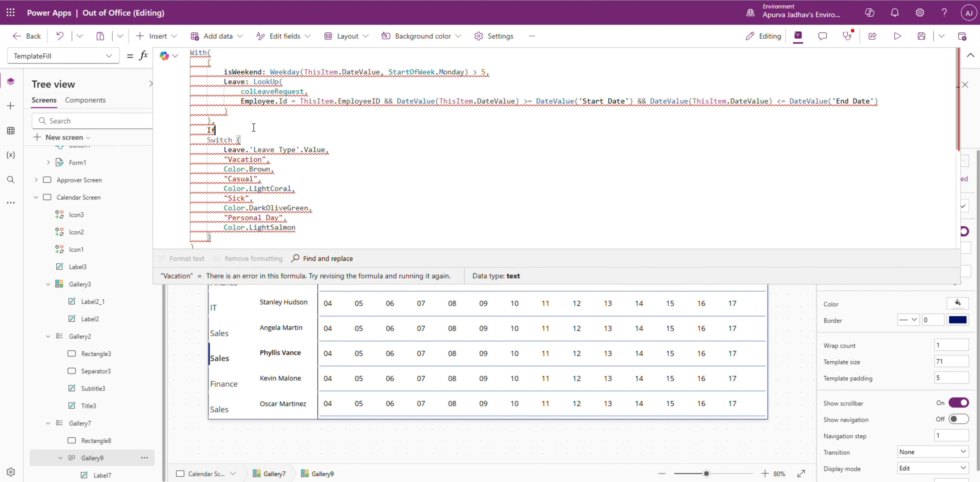
Step: Give the If function isWeekend as its condition and Color.DarkGray as its true result, ahead of the Switch
{"action": "left_click", "coordinate": [253, 128]}
{"action": "type", "text": "(isWeekend"}
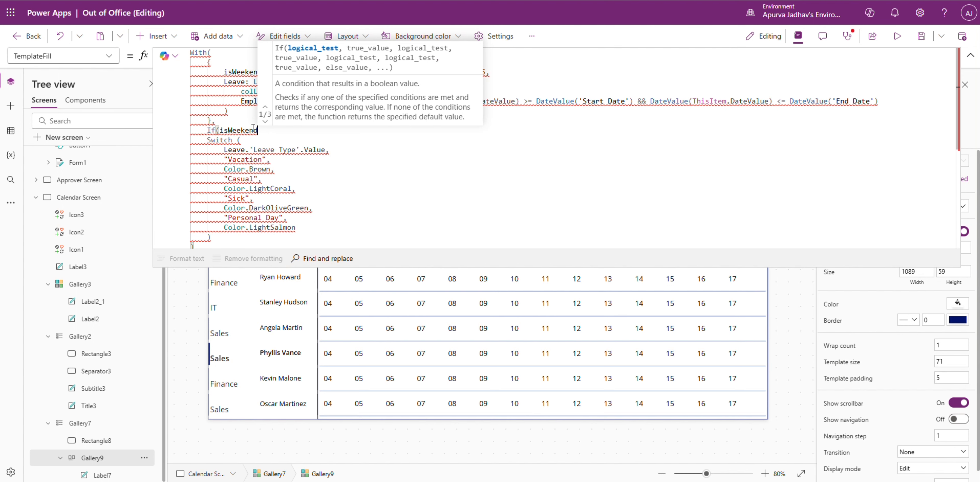
{"action": "type", "text": ", col"}
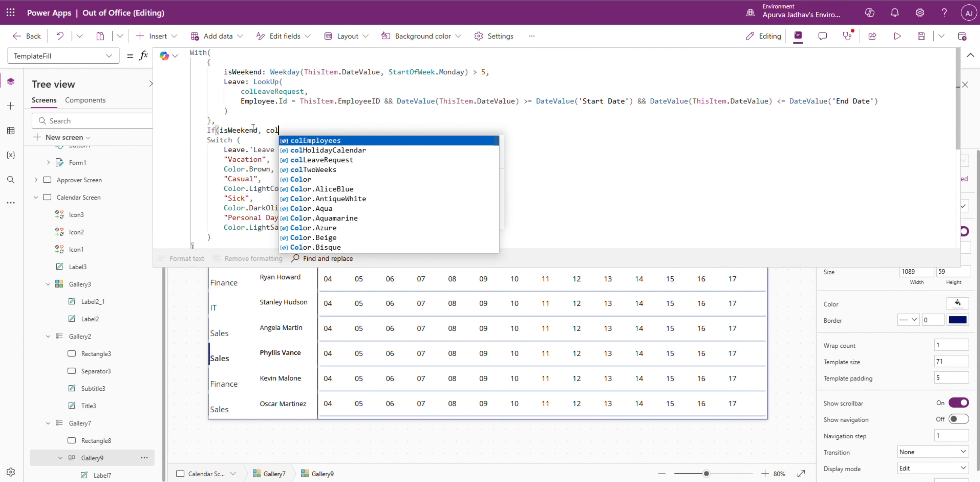
{"action": "type", "text": "or.darkg"}
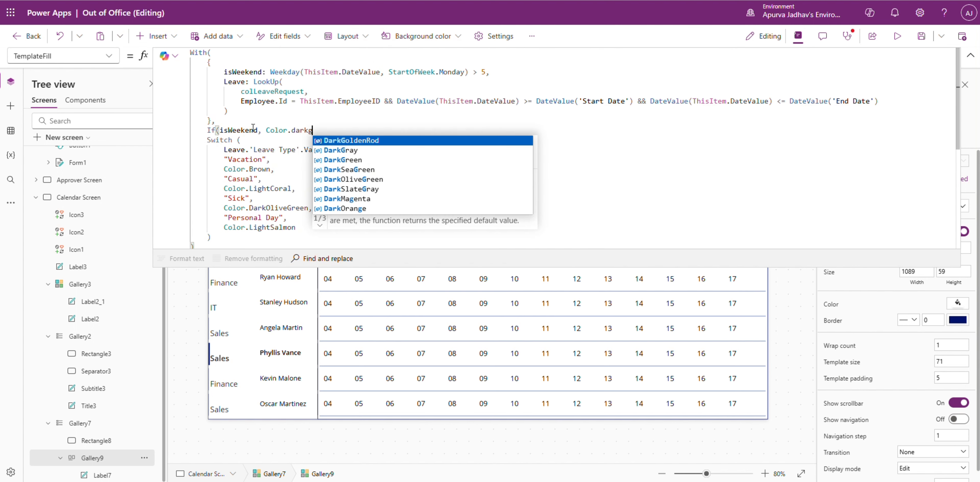
{"action": "key", "text": "Tab"}
{"action": "type", "text": ","}
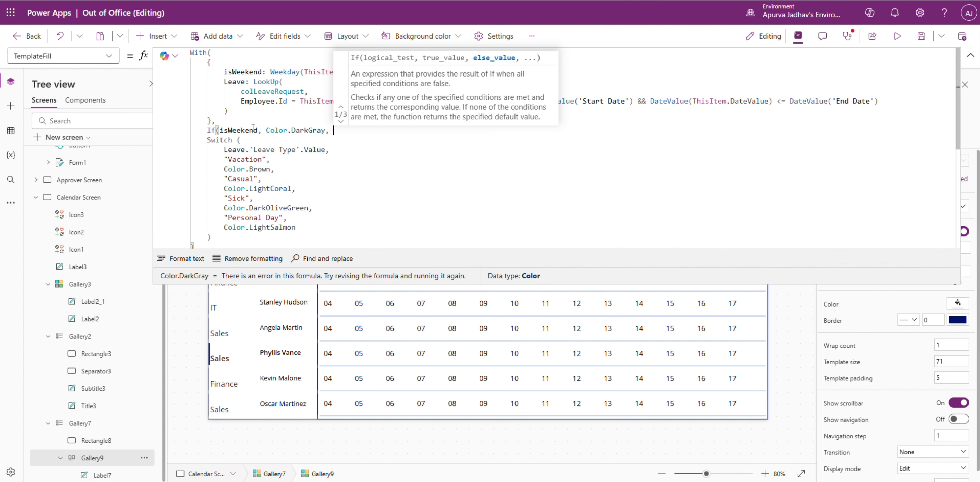
Step: Close the If function after the Switch, format the TemplateFill formula's text and collapse the formula editor
{"action": "scroll", "coordinate": [222, 186], "scroll_direction": "down", "scroll_amount": 2}
{"action": "left_click", "coordinate": [221, 186]}
{"action": "type", "text": ")"}
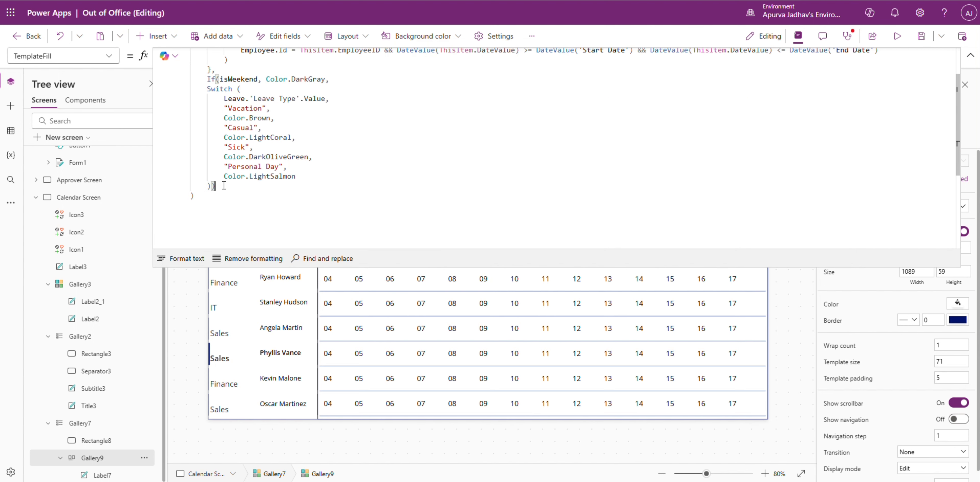
{"action": "left_click", "coordinate": [187, 259]}
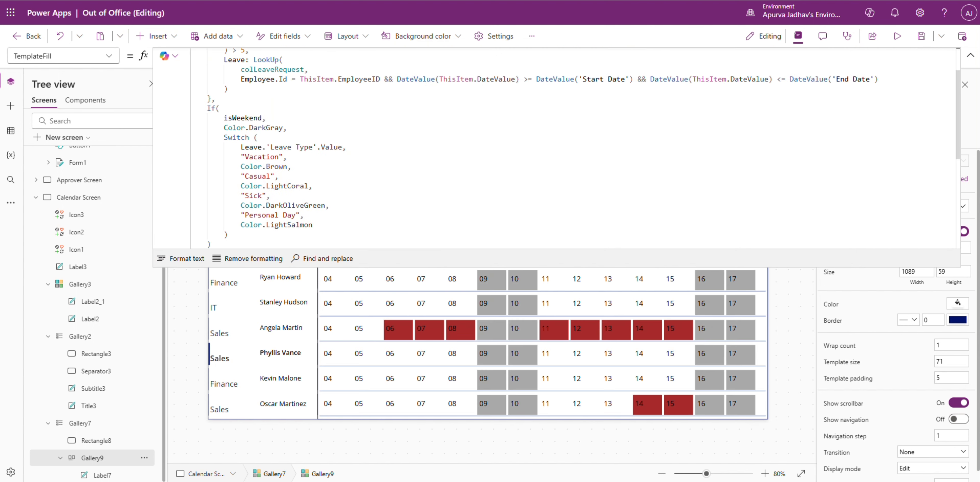
{"action": "left_click", "coordinate": [970, 55]}
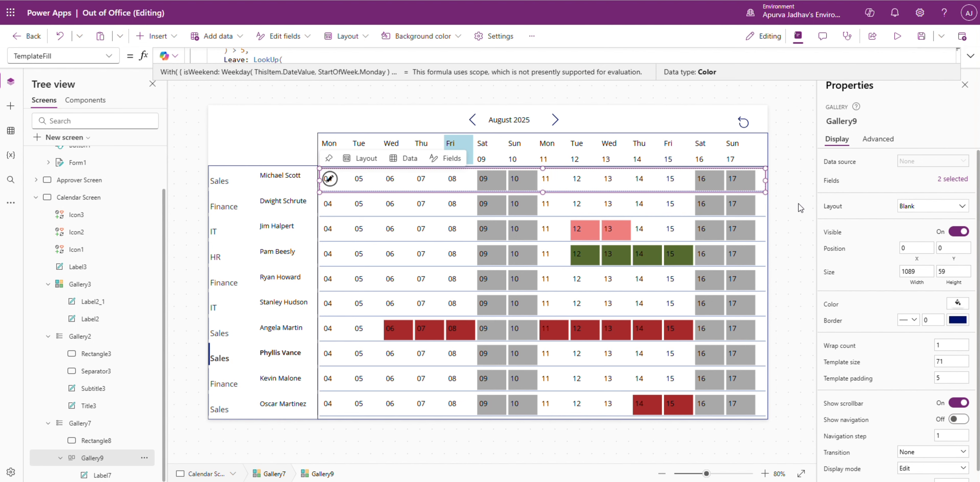
Step: Preview the Calendar Screen, page forward through several two-week periods to check the weekend shading, and reset to the current weeks
{"action": "left_click", "coordinate": [896, 36]}
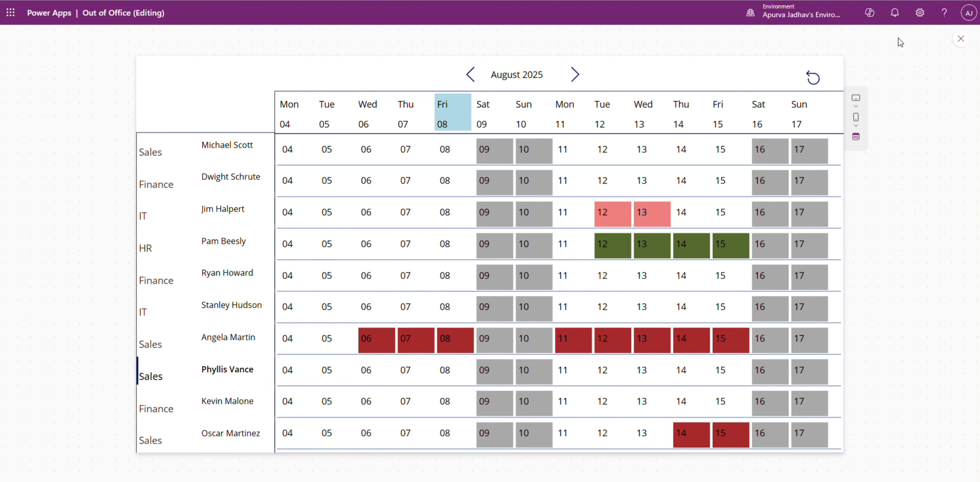
{"action": "left_click", "coordinate": [574, 75]}
{"action": "left_click", "coordinate": [574, 75]}
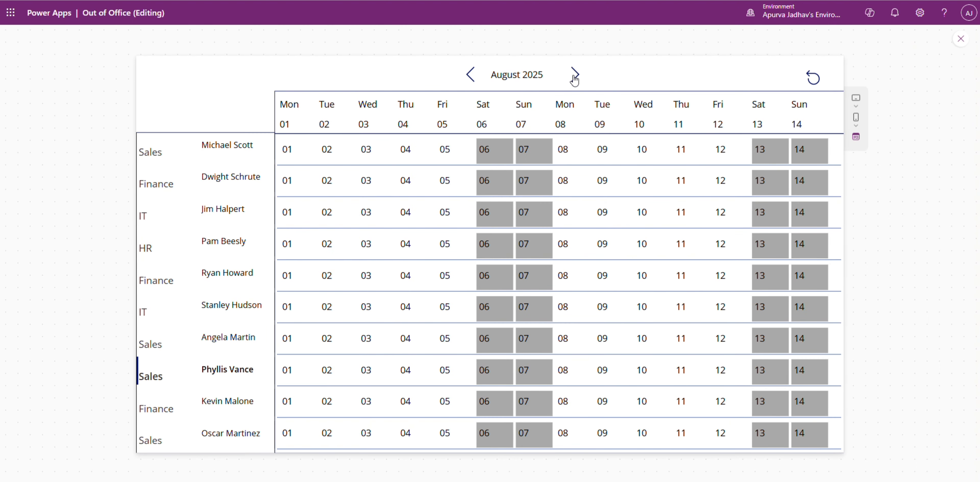
{"action": "left_click", "coordinate": [574, 75]}
{"action": "left_click", "coordinate": [575, 76]}
{"action": "left_click", "coordinate": [575, 76]}
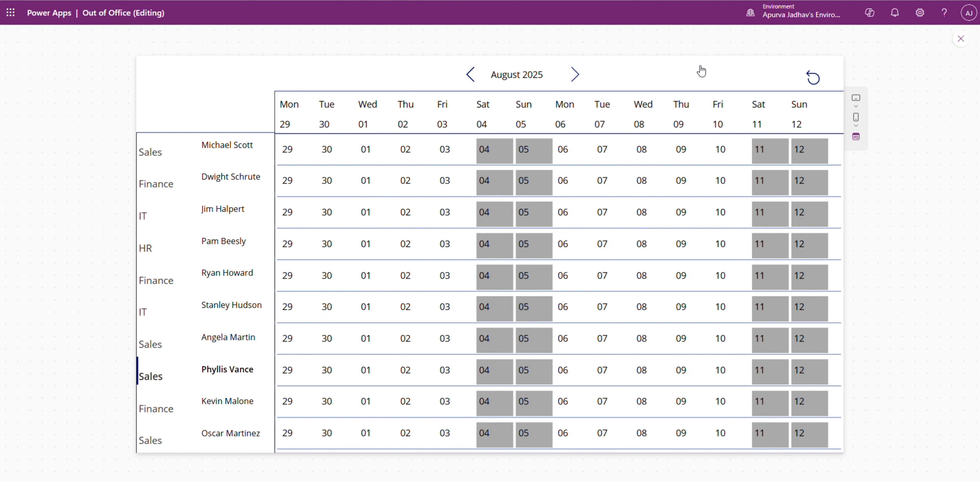
{"action": "left_click", "coordinate": [813, 78]}
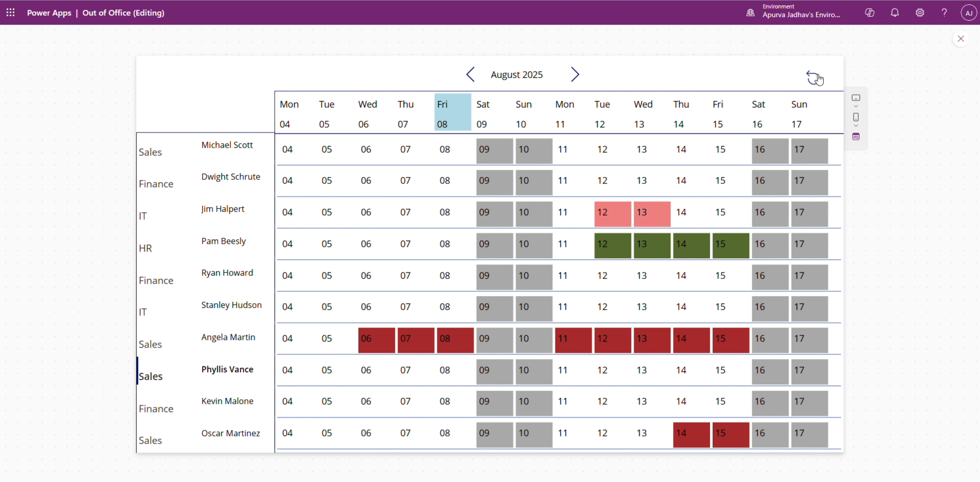
Step: Compare the shaded weekends with the Reddit Leave Calendar reference, minimize its window and close the app preview
{"action": "key", "text": "alt+Tab"}
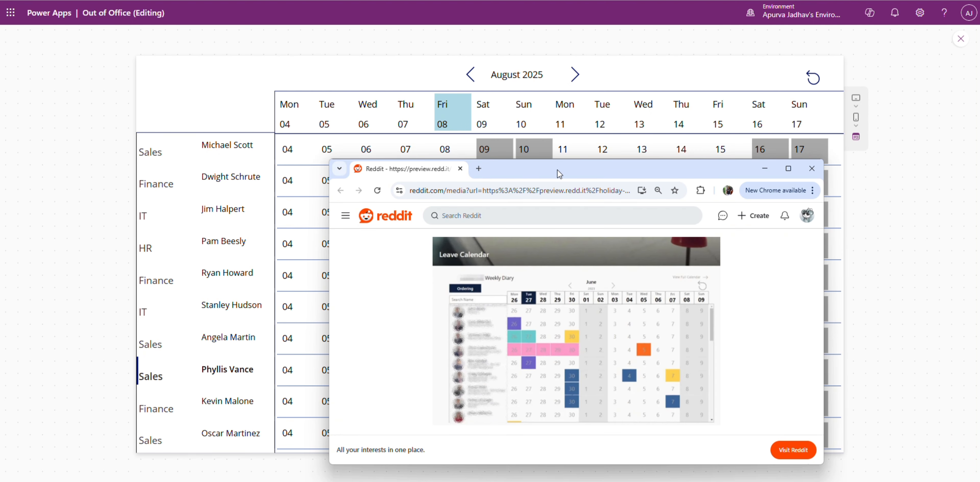
{"action": "left_click_drag", "start_coordinate": [557, 170], "coordinate": [678, 77]}
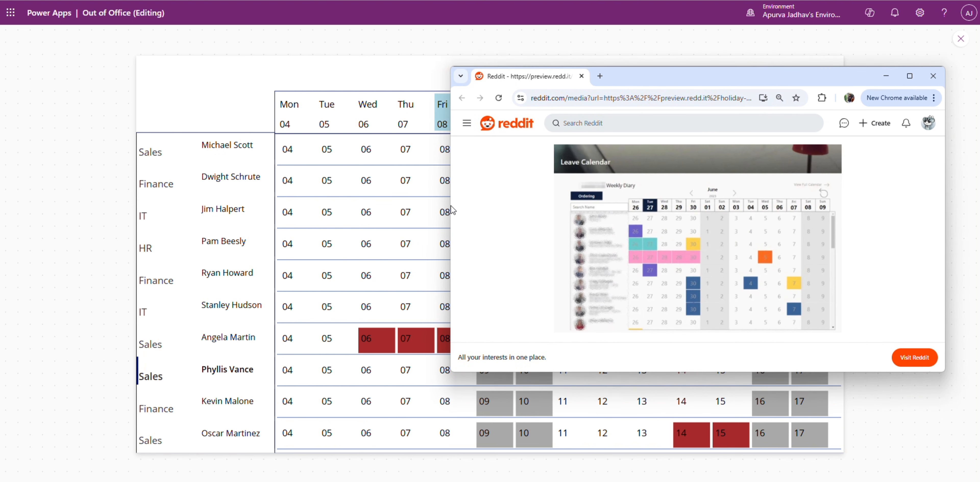
{"action": "left_click_drag", "start_coordinate": [451, 204], "coordinate": [633, 200]}
{"action": "left_click_drag", "start_coordinate": [810, 74], "coordinate": [517, 136]}
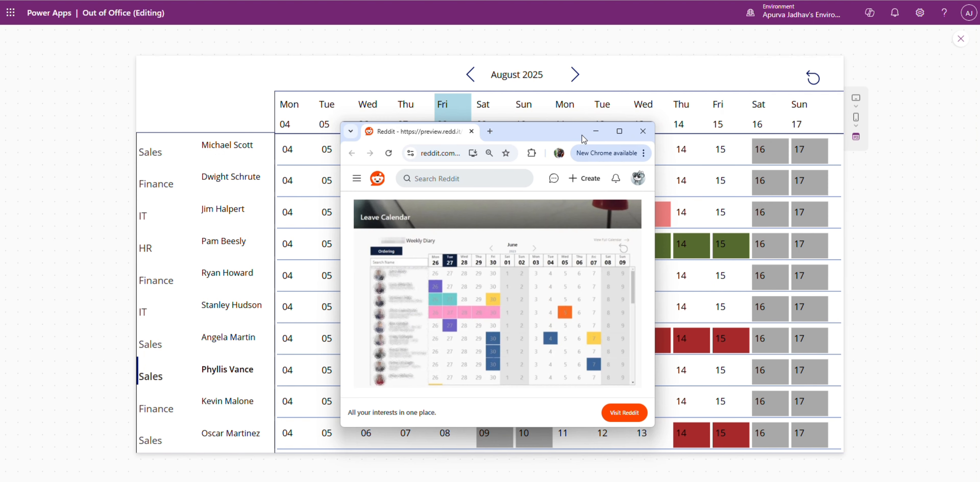
{"action": "left_click", "coordinate": [595, 134]}
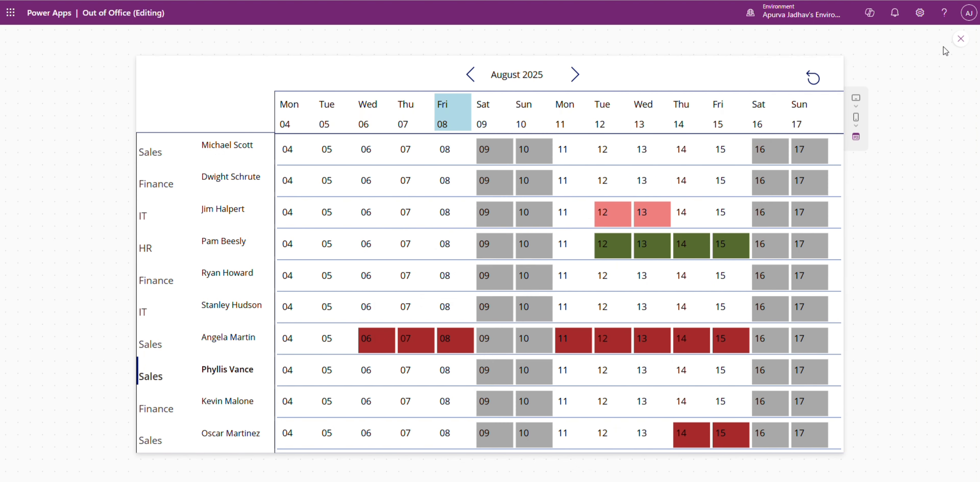
{"action": "left_click", "coordinate": [960, 40]}
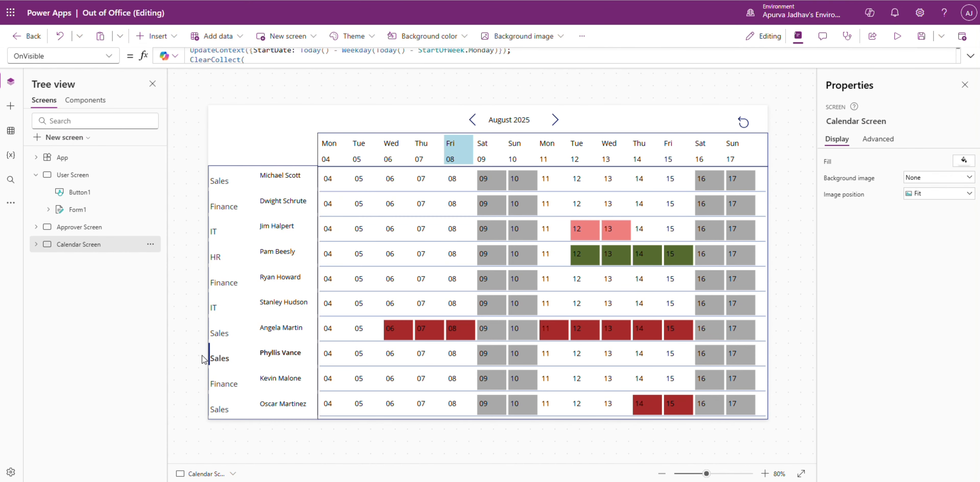
Step: Run the Out of Office app and browse the Vacation and Sick leave requests in its request list
{"action": "key", "text": "F5"}
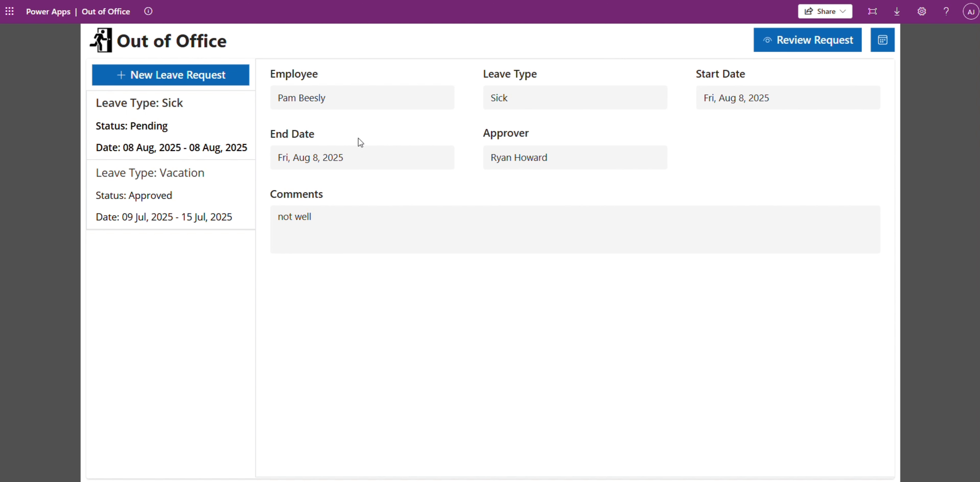
{"action": "left_click", "coordinate": [214, 200]}
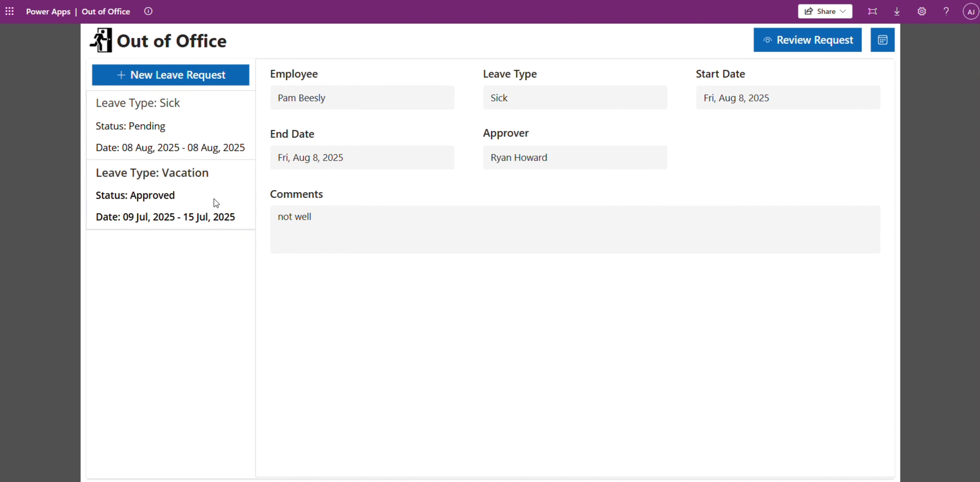
{"action": "left_click", "coordinate": [202, 137]}
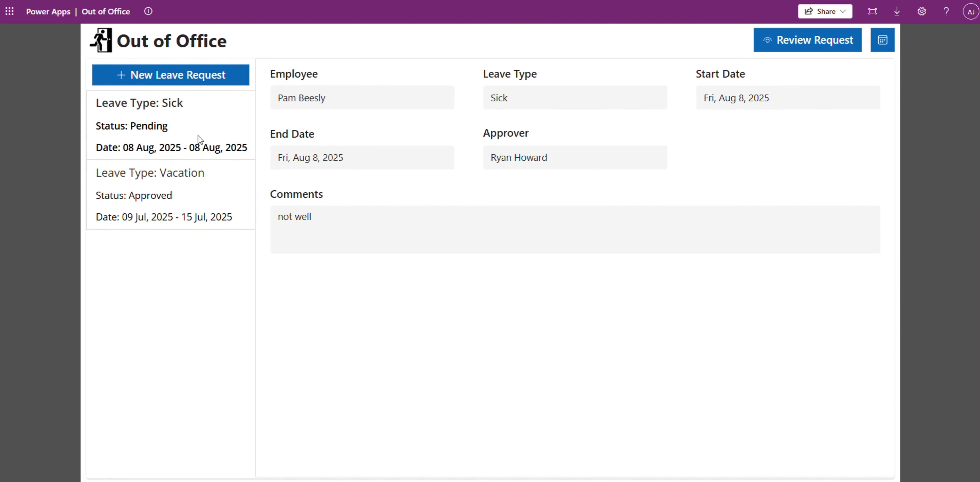
Step: Review the Vacation and Sick request details, and try opening and dismissing the new leave request form several times
{"action": "left_click", "coordinate": [188, 220]}
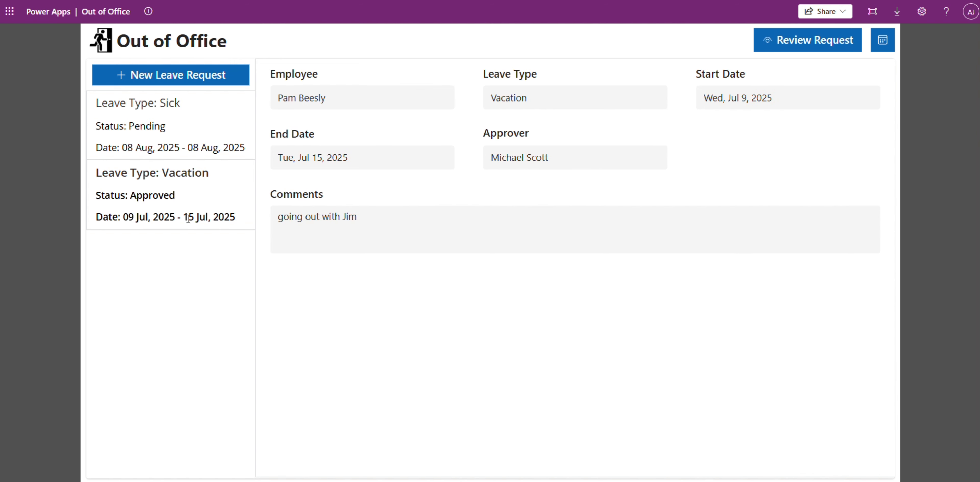
{"action": "left_click", "coordinate": [175, 141]}
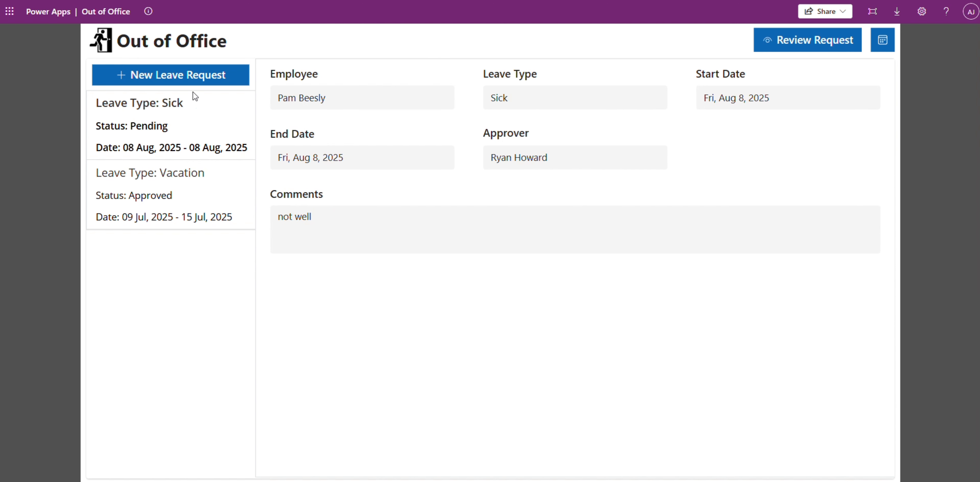
{"action": "left_click", "coordinate": [141, 76]}
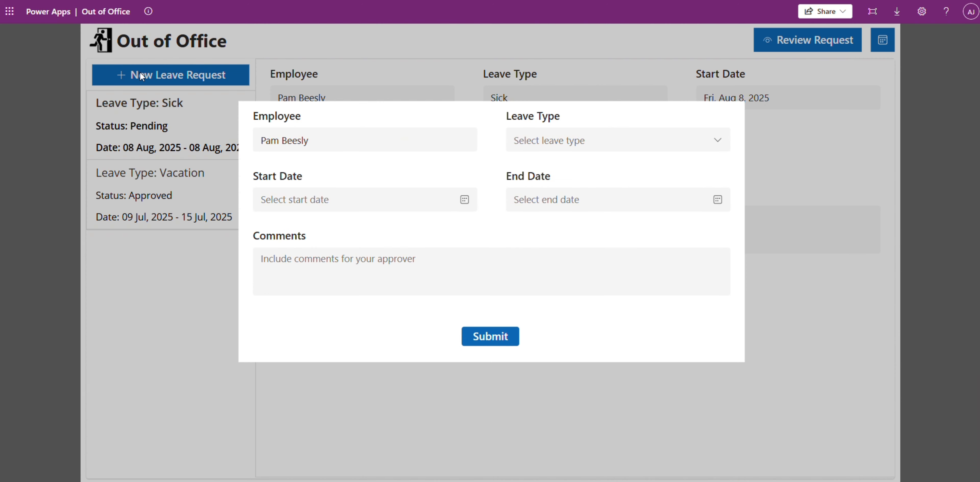
{"action": "left_click", "coordinate": [202, 333]}
{"action": "left_click", "coordinate": [180, 76]}
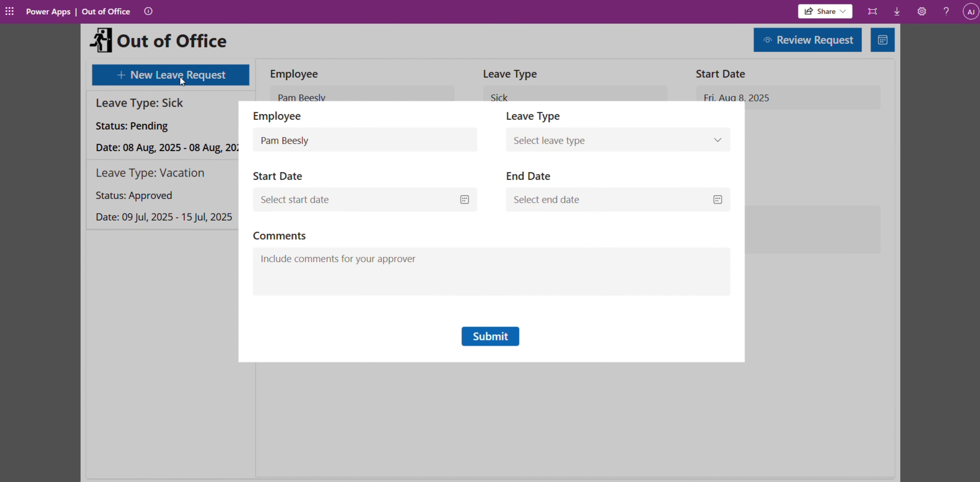
{"action": "left_click", "coordinate": [168, 304]}
{"action": "left_click", "coordinate": [207, 80]}
{"action": "left_click", "coordinate": [396, 69]}
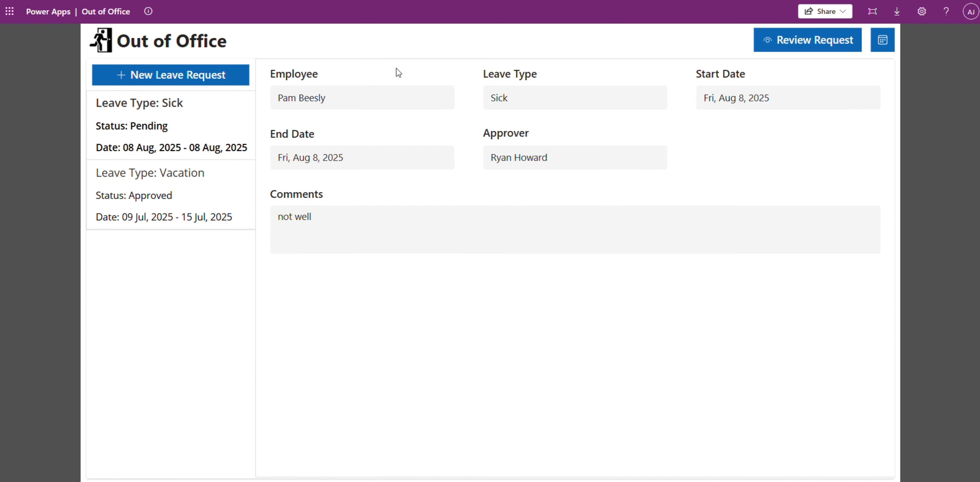
{"action": "left_click", "coordinate": [208, 76]}
{"action": "left_click", "coordinate": [782, 121]}
Step: Start a new leave request of type Personal Day with both start and end dates set to Mon, Aug 11, 2025
{"action": "left_click", "coordinate": [220, 75]}
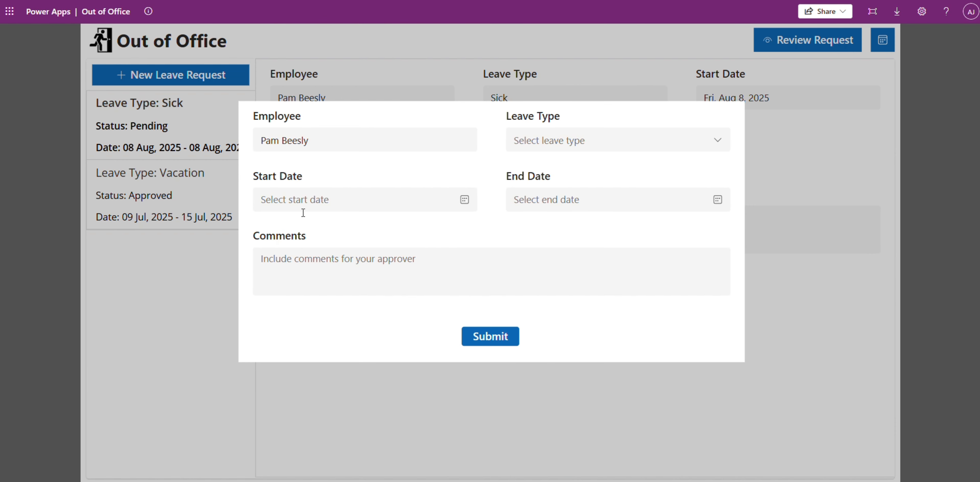
{"action": "left_click", "coordinate": [586, 141]}
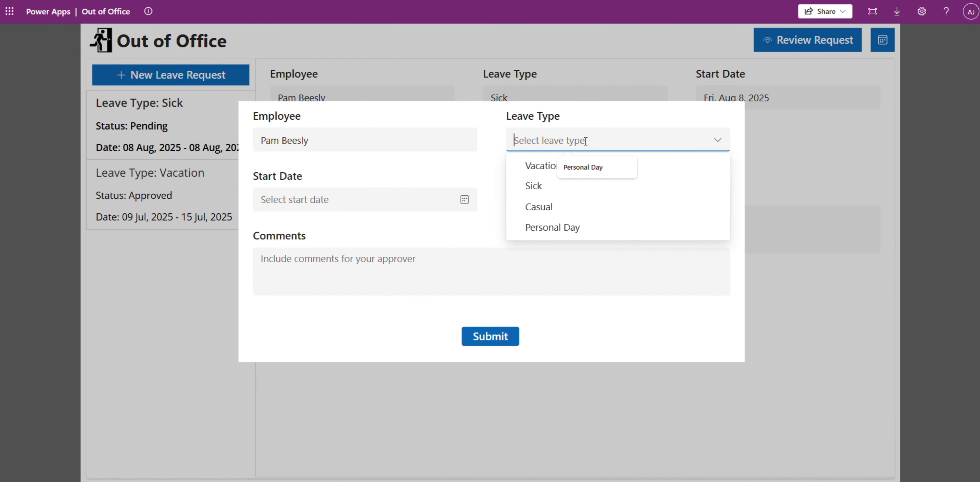
{"action": "left_click", "coordinate": [551, 227]}
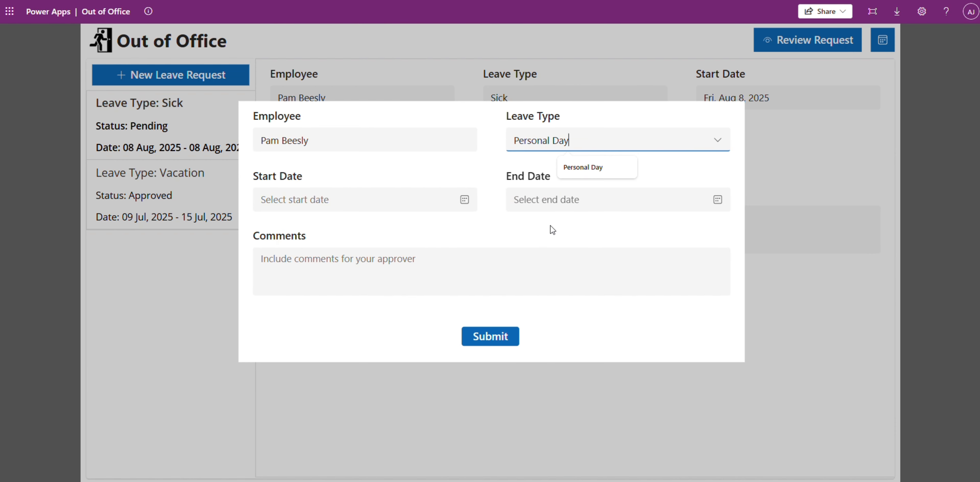
{"action": "left_click", "coordinate": [463, 200]}
{"action": "left_click", "coordinate": [286, 295]}
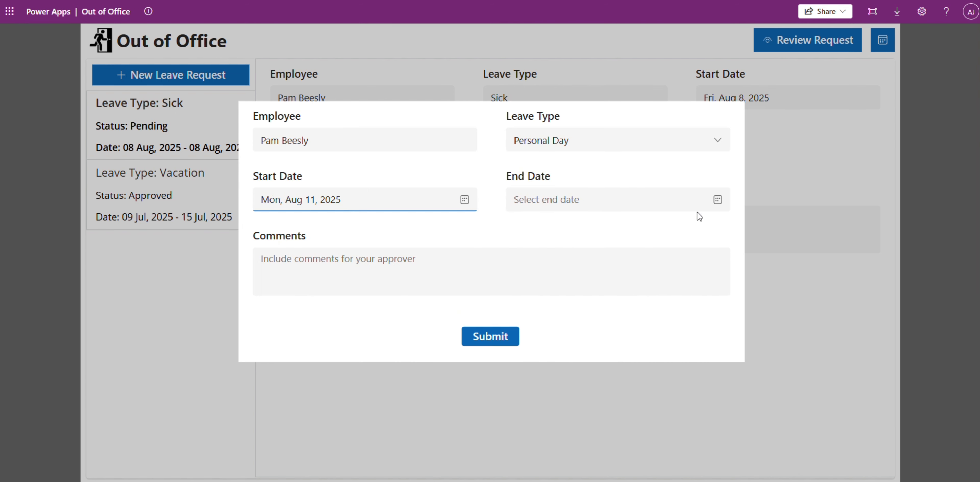
{"action": "left_click", "coordinate": [717, 199]}
{"action": "left_click", "coordinate": [539, 295]}
Step: Enter the comment "just need it!" for the approver and submit the leave request
{"action": "left_click", "coordinate": [473, 283]}
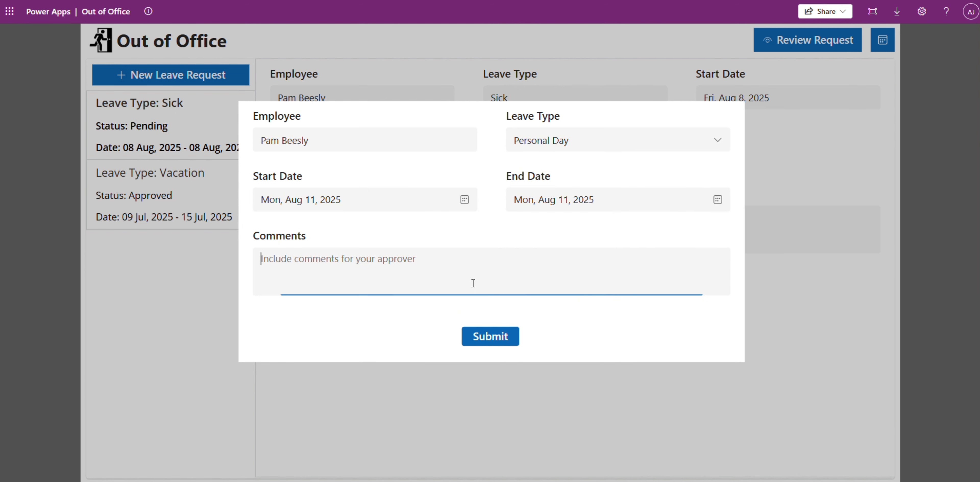
{"action": "type", "text": "just need !"}
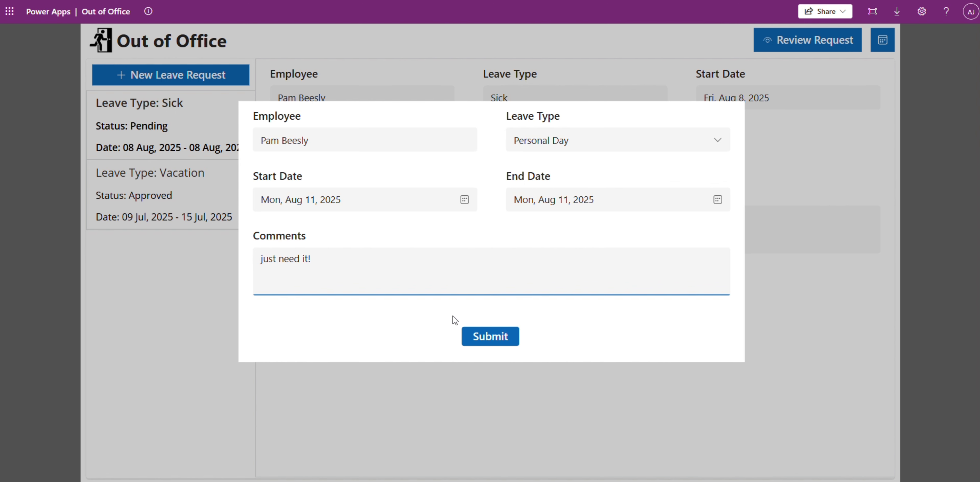
{"action": "left_click", "coordinate": [511, 337]}
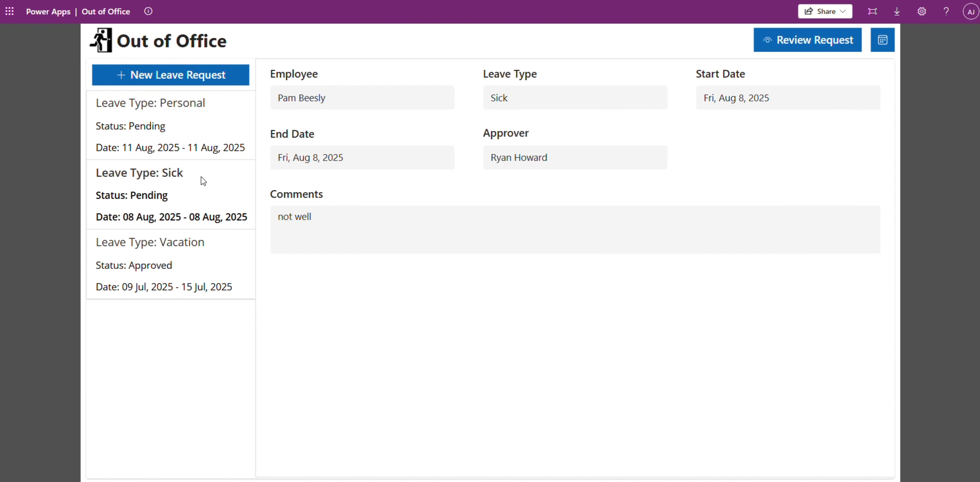
Step: Compare the details of the new Personal Day request with the Sick and Vacation requests, checking the approver field
{"action": "left_click", "coordinate": [171, 143]}
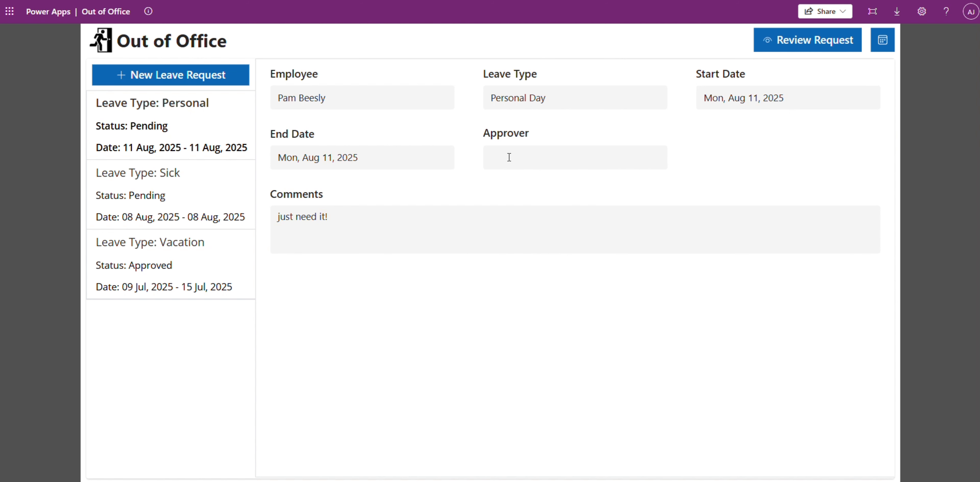
{"action": "left_click", "coordinate": [173, 176]}
{"action": "left_click", "coordinate": [169, 262]}
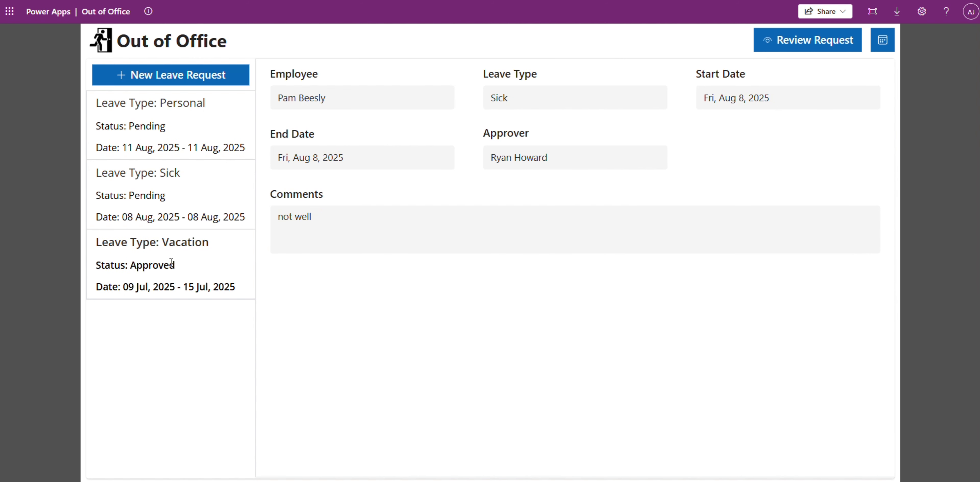
{"action": "left_click", "coordinate": [175, 138]}
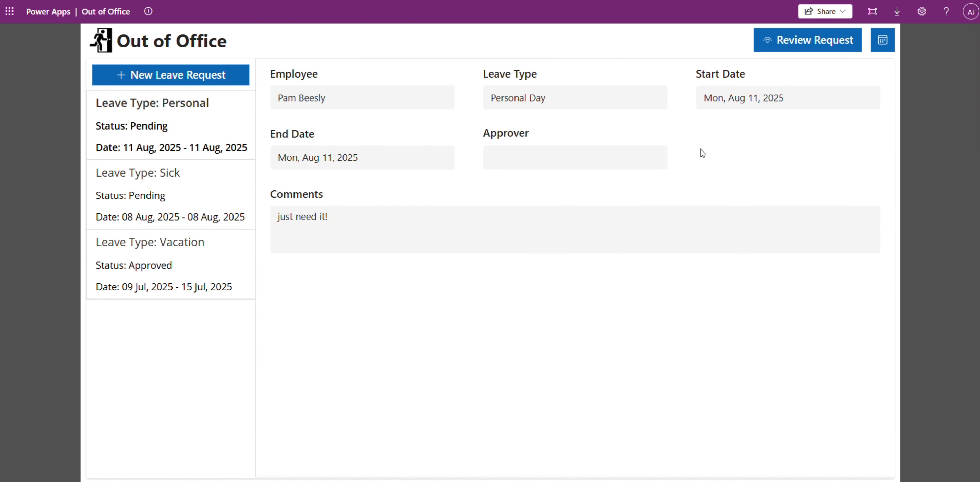
Step: Open the leave request review page and browse through the pending requests' rows and status fields
{"action": "left_click", "coordinate": [798, 48]}
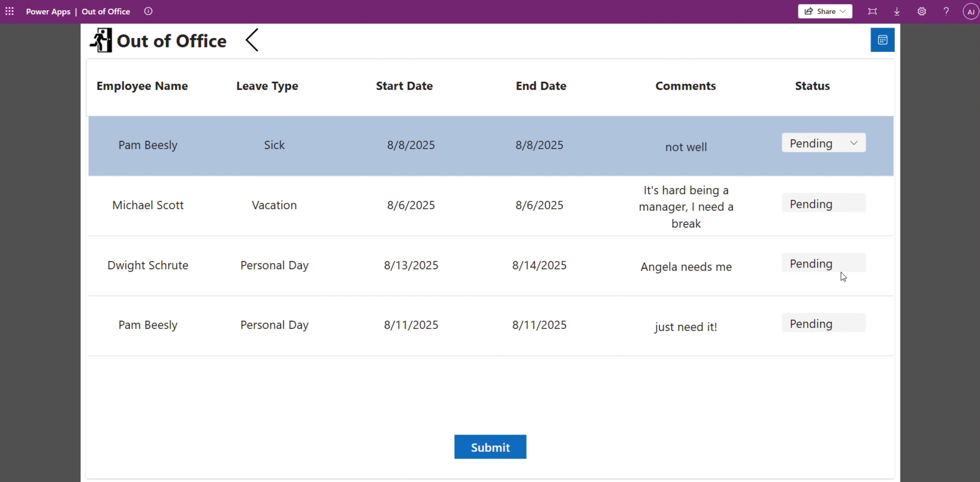
{"action": "left_click", "coordinate": [688, 326]}
{"action": "left_click", "coordinate": [674, 272]}
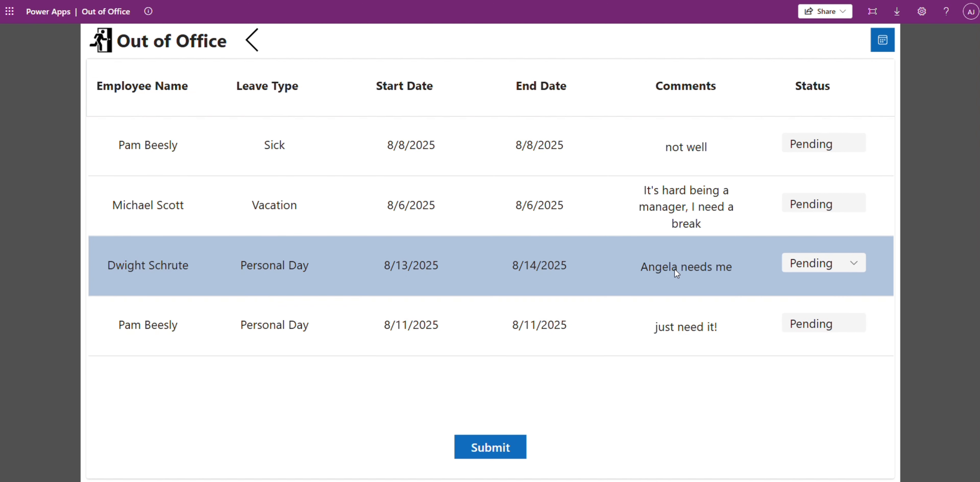
{"action": "left_click", "coordinate": [831, 270]}
{"action": "left_click", "coordinate": [816, 206]}
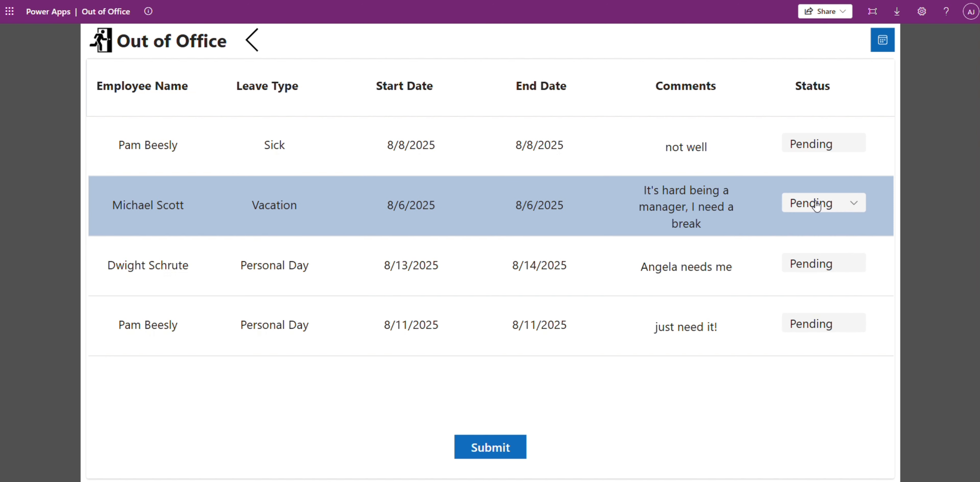
{"action": "left_click", "coordinate": [816, 205]}
{"action": "left_click", "coordinate": [706, 144]}
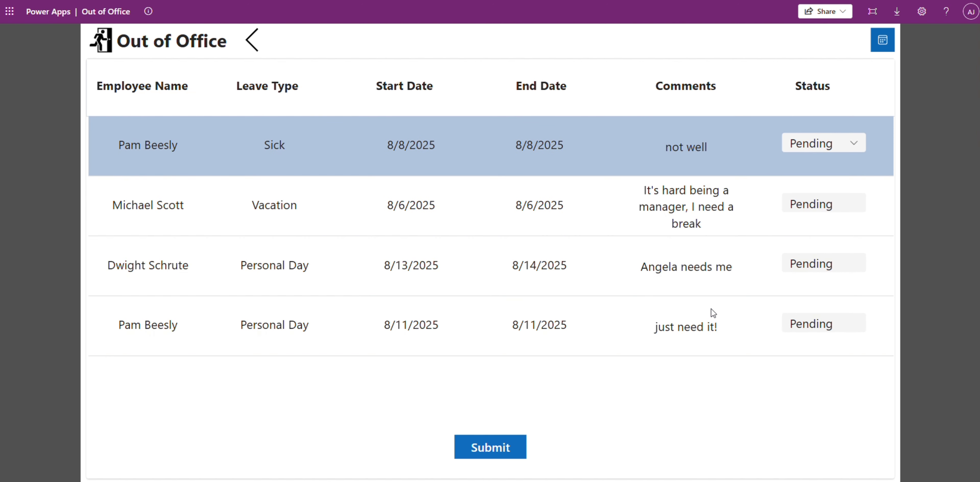
Step: Set the 8/11/2025 Personal Day request's status to Approved and submit the review
{"action": "left_click", "coordinate": [818, 316]}
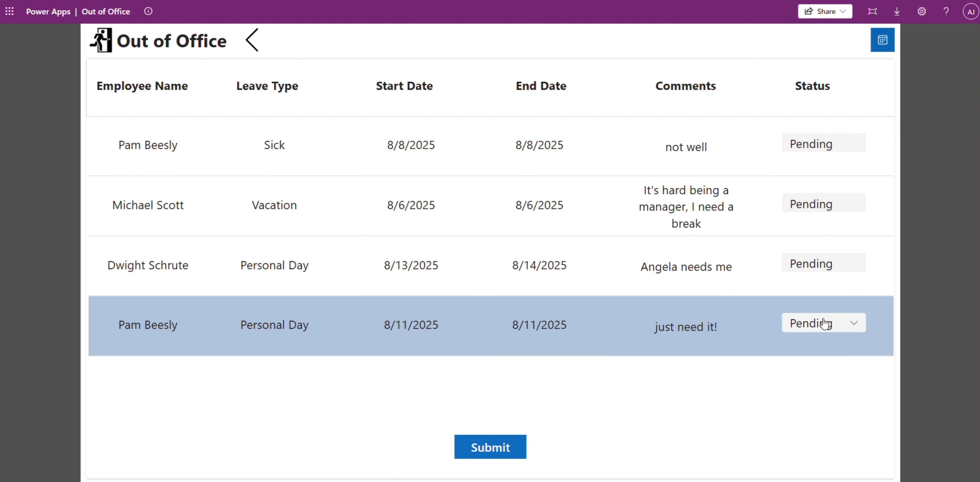
{"action": "left_click", "coordinate": [846, 330]}
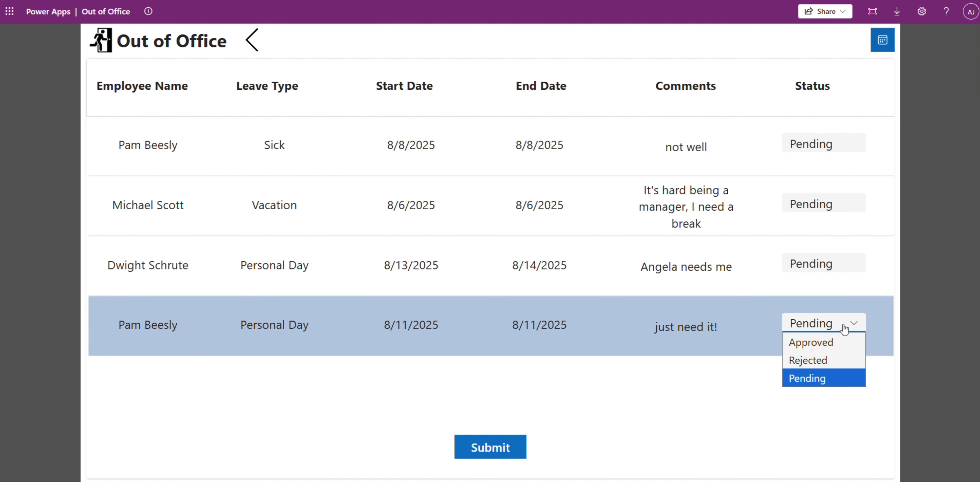
{"action": "left_click", "coordinate": [805, 343]}
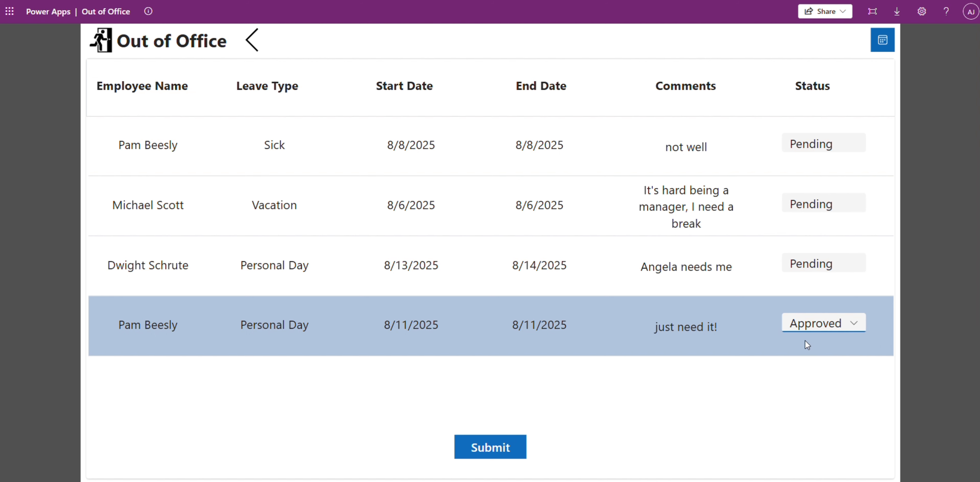
{"action": "left_click", "coordinate": [475, 448]}
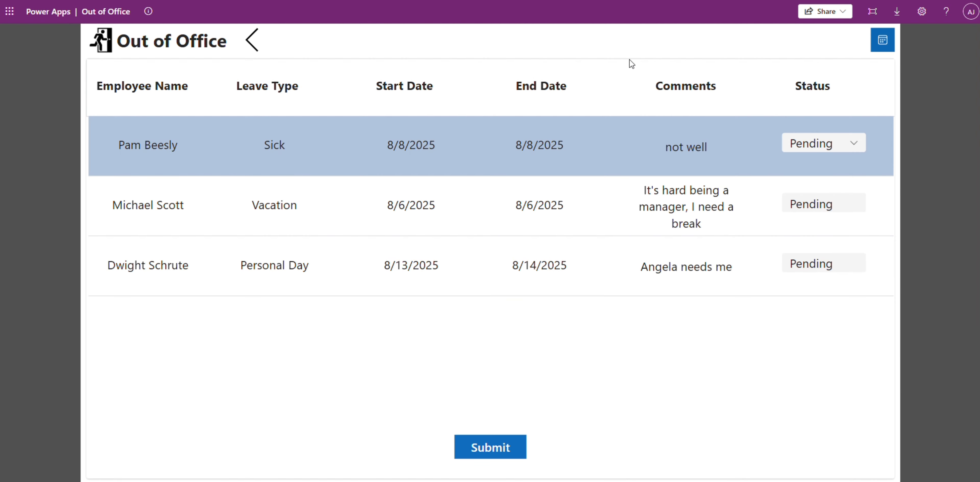
Step: Return to the request list and check the status and approver of the Personal Day, Sick and Vacation requests
{"action": "left_click", "coordinate": [251, 40]}
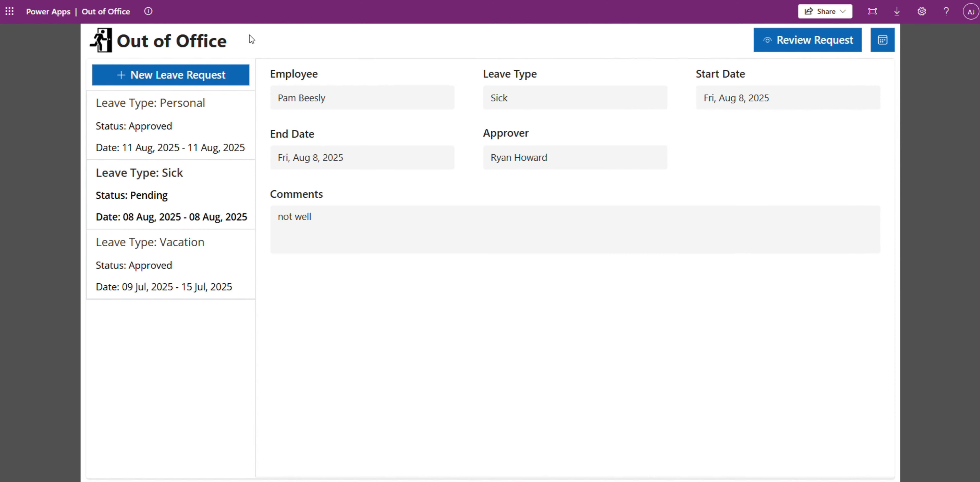
{"action": "left_click", "coordinate": [154, 144]}
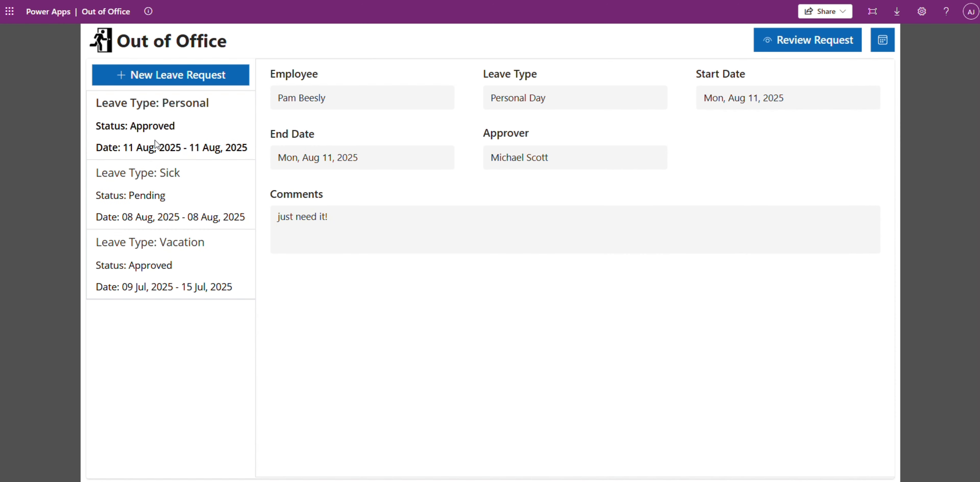
{"action": "left_click_drag", "start_coordinate": [602, 155], "coordinate": [490, 157]}
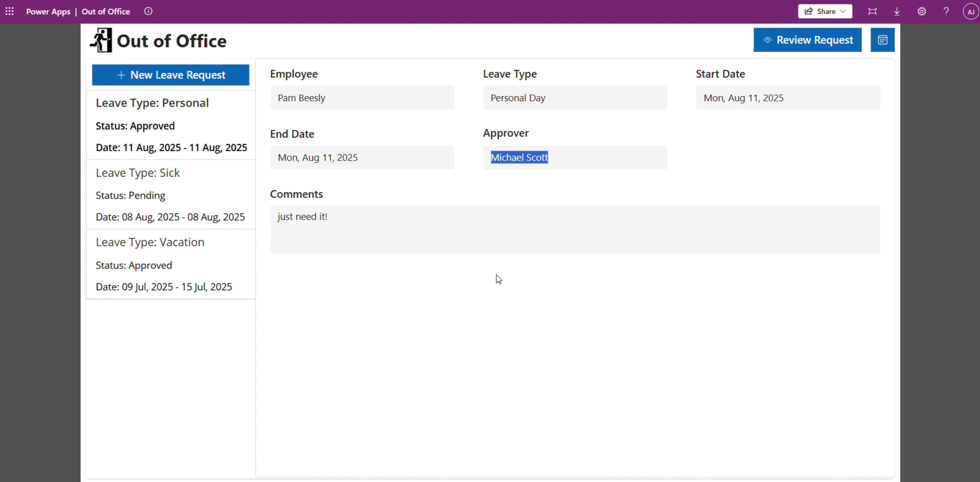
{"action": "left_click", "coordinate": [143, 211]}
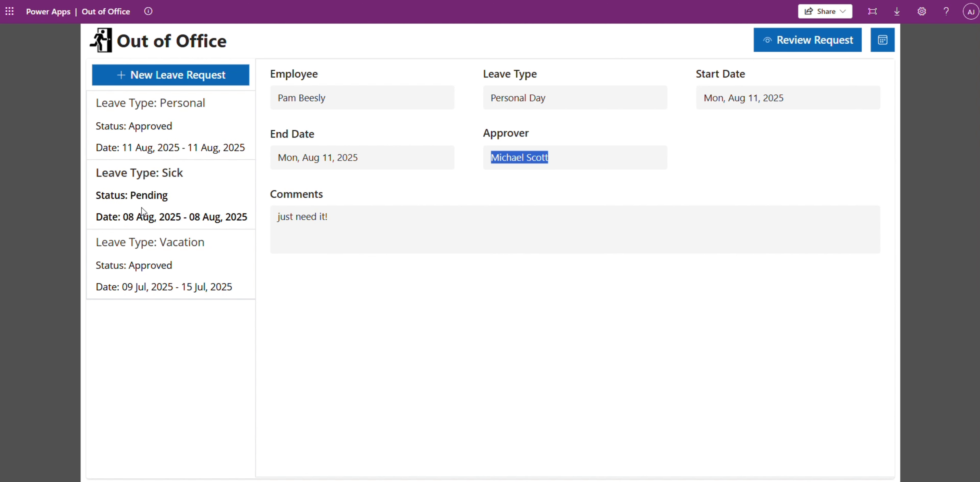
{"action": "left_click", "coordinate": [145, 261]}
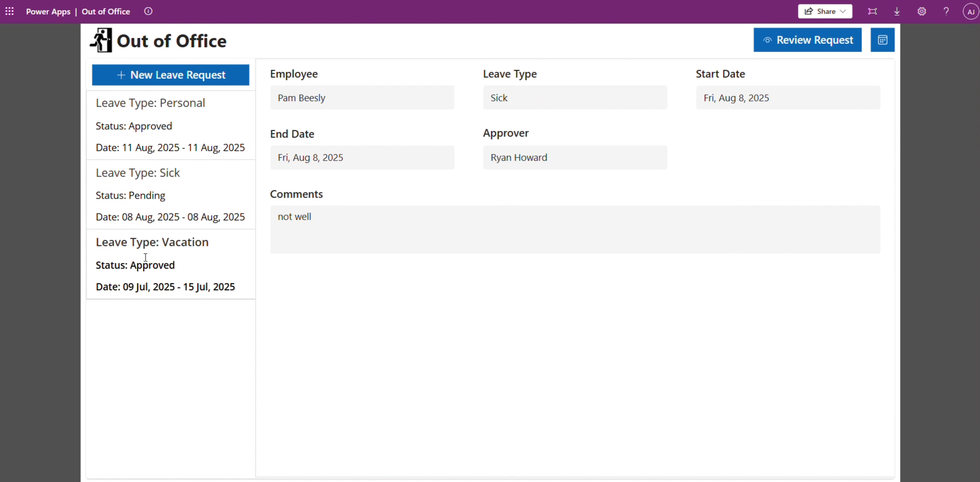
{"action": "left_click", "coordinate": [159, 122]}
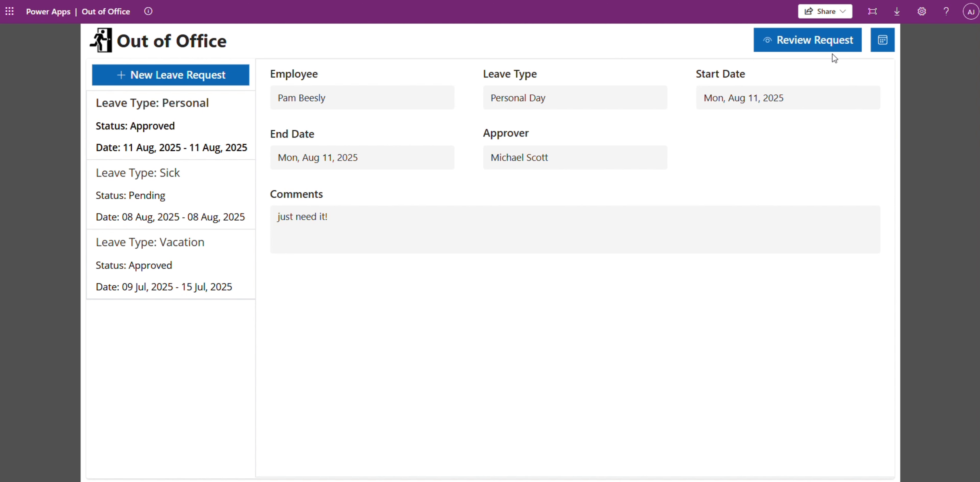
Step: Open the leave calendar and examine the current date shown above the employee search
{"action": "left_click", "coordinate": [882, 41]}
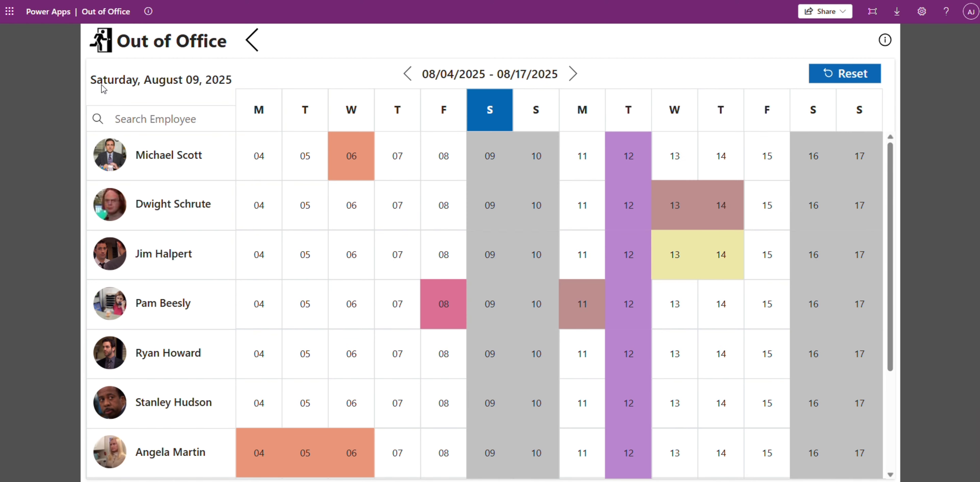
{"action": "left_click_drag", "start_coordinate": [91, 79], "coordinate": [237, 82]}
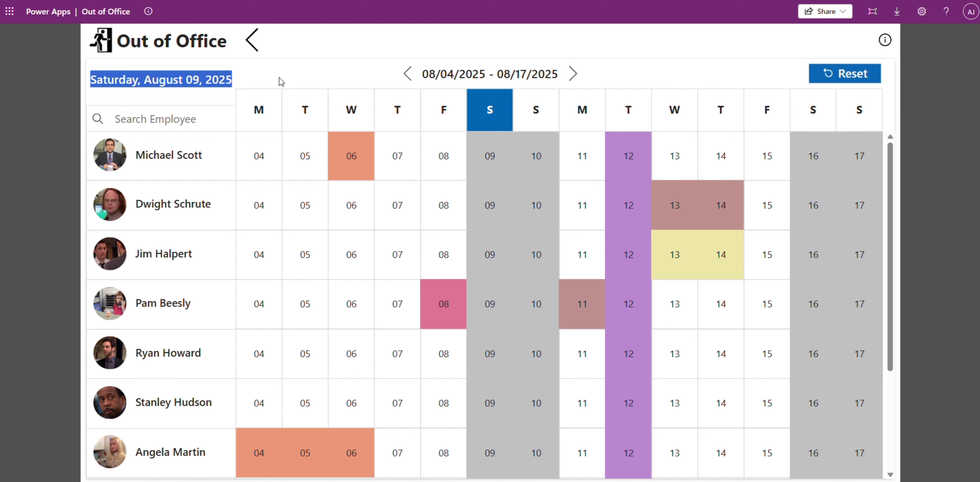
{"action": "left_click", "coordinate": [216, 84]}
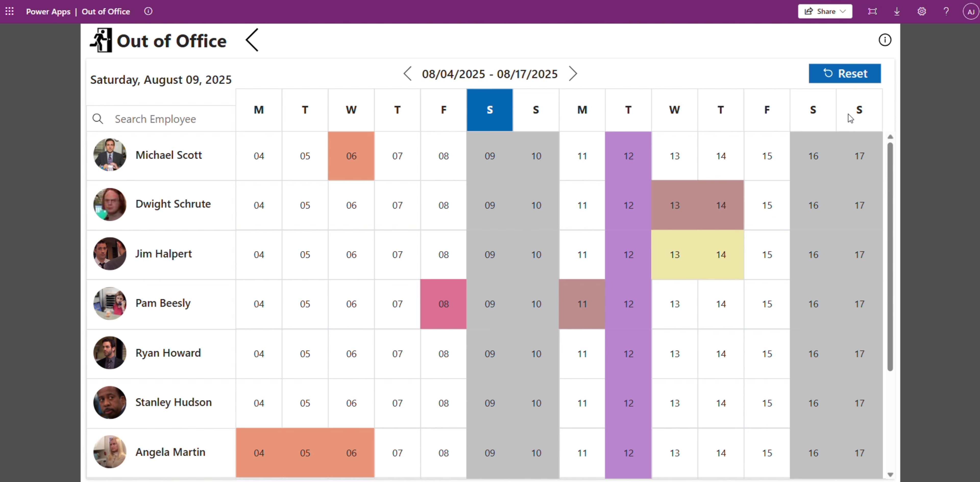
Step: Look through all employees' rows in the 08/04/2025 - 08/17/2025 calendar to check their coloured leave days
{"action": "scroll", "coordinate": [213, 385], "scroll_direction": "down", "scroll_amount": 3}
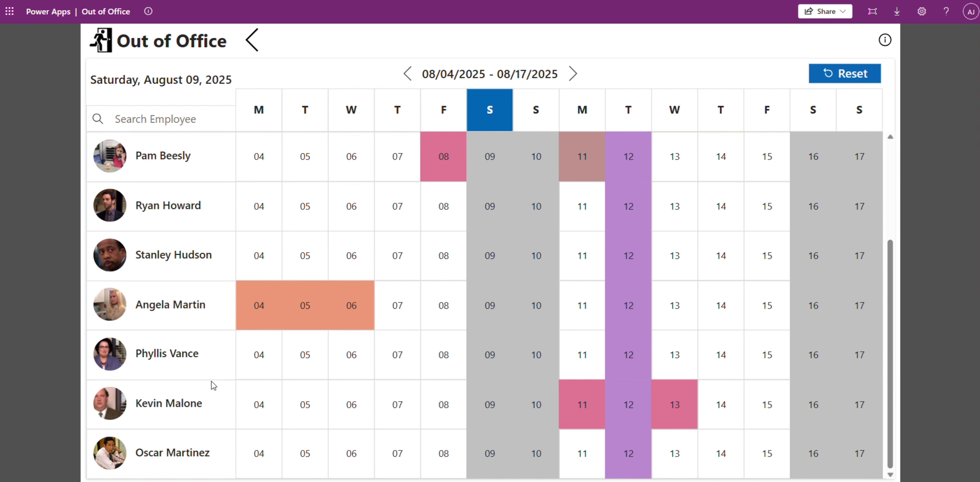
{"action": "scroll", "coordinate": [328, 385], "scroll_direction": "up", "scroll_amount": 3}
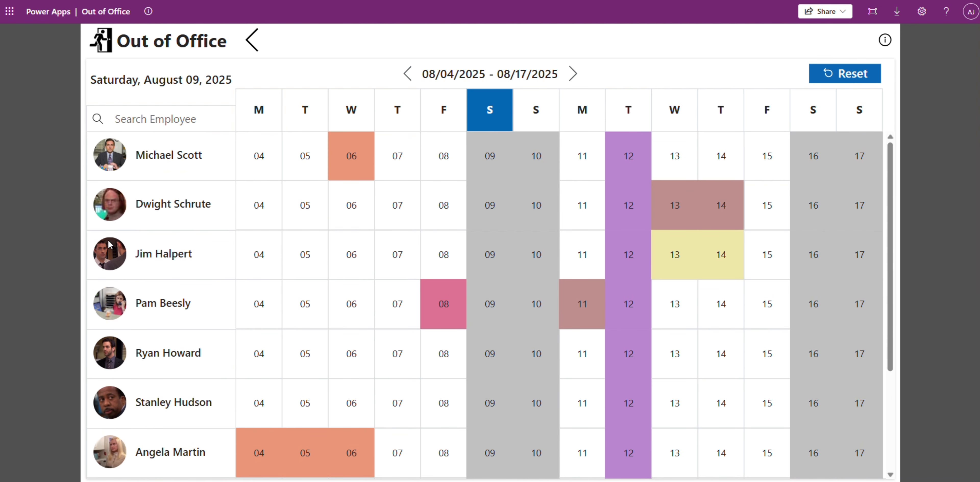
{"action": "scroll", "coordinate": [702, 302], "scroll_direction": "down", "scroll_amount": 3}
{"action": "scroll", "coordinate": [735, 306], "scroll_direction": "up", "scroll_amount": 3}
{"action": "scroll", "coordinate": [735, 305], "scroll_direction": "down", "scroll_amount": 3}
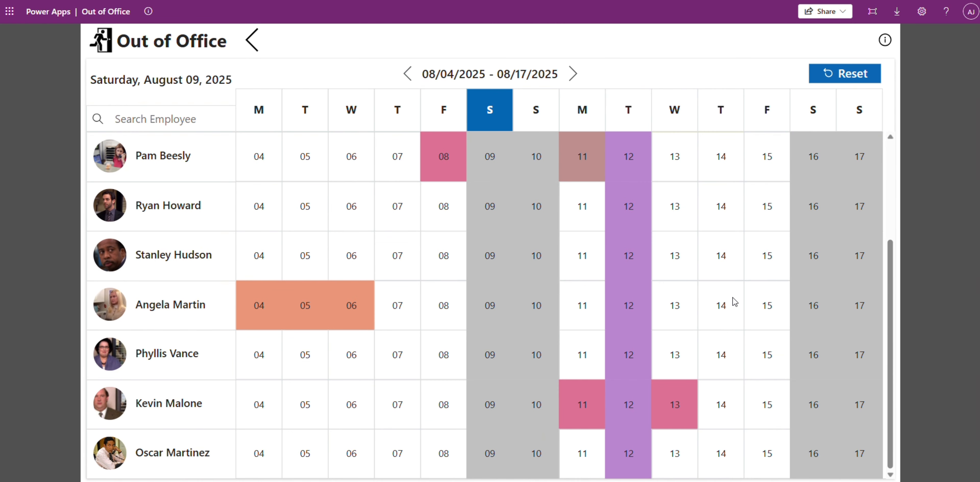
{"action": "scroll", "coordinate": [735, 304], "scroll_direction": "up", "scroll_amount": 3}
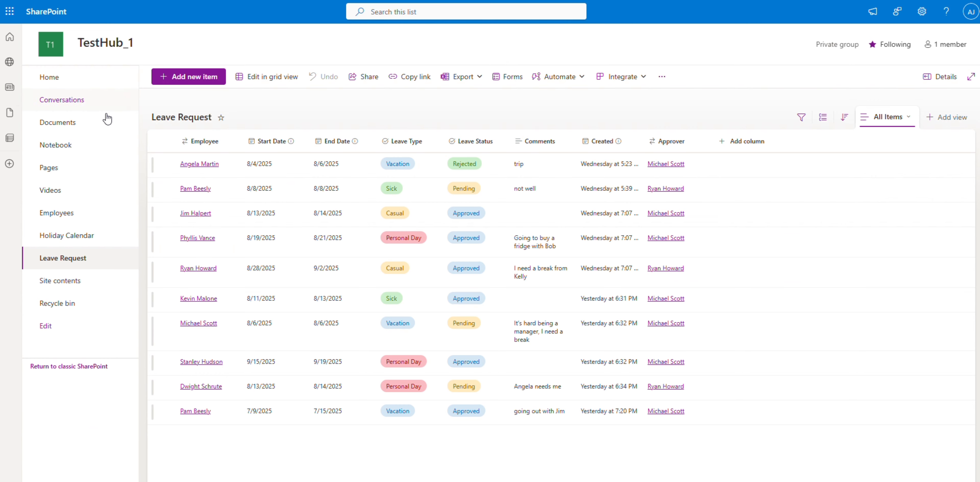
Step: Open the Holiday Calendar list in SharePoint and compare Pretzel Day's date with the Out of Office leave calendar
{"action": "left_click", "coordinate": [91, 246]}
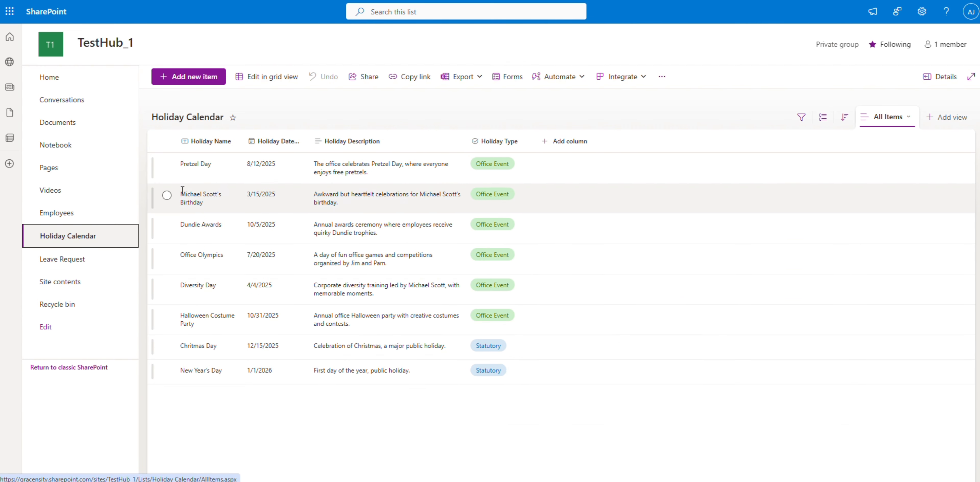
{"action": "left_click", "coordinate": [166, 165]}
{"action": "left_click_drag", "start_coordinate": [247, 164], "coordinate": [276, 164]}
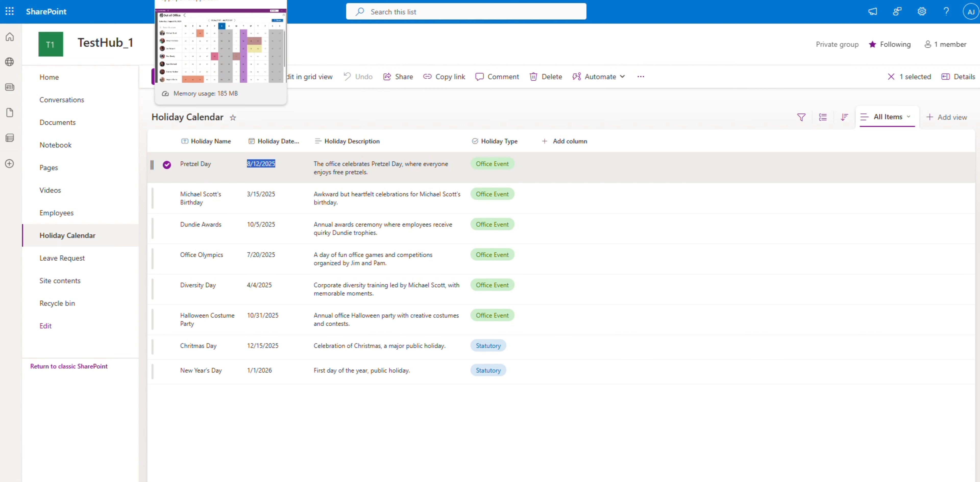
{"action": "left_click", "coordinate": [206, 0]}
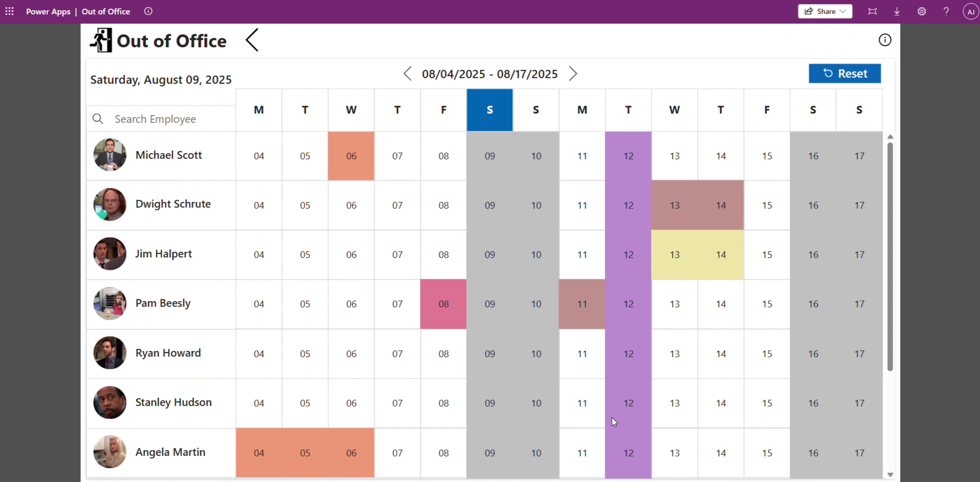
Step: Select the 3/15/2025 birthday event in the holiday list, check the leave calendar back to 03/03/2025 - 03/16/2025, and reset its date range
{"action": "left_click", "coordinate": [300, 0]}
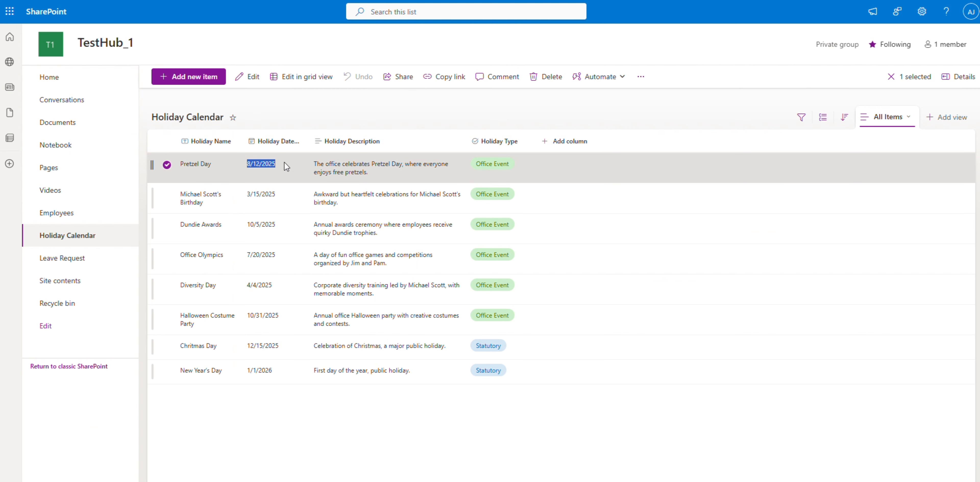
{"action": "left_click", "coordinate": [167, 165]}
{"action": "left_click", "coordinate": [166, 196]}
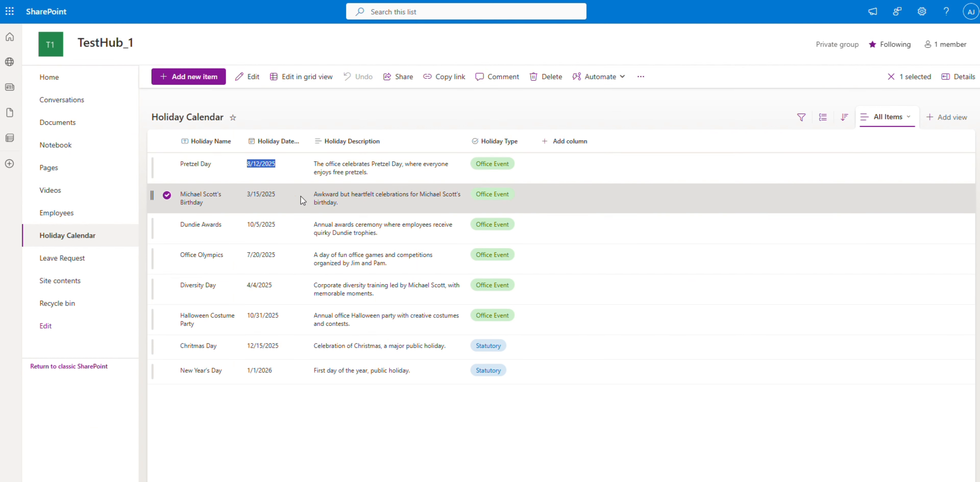
{"action": "left_click", "coordinate": [206, 1]}
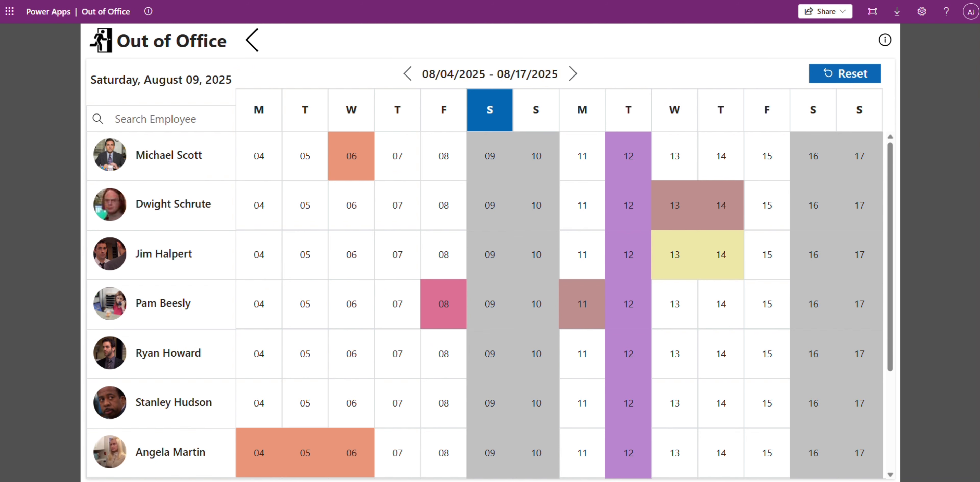
{"action": "left_click", "coordinate": [406, 75]}
{"action": "left_click", "coordinate": [406, 75]}
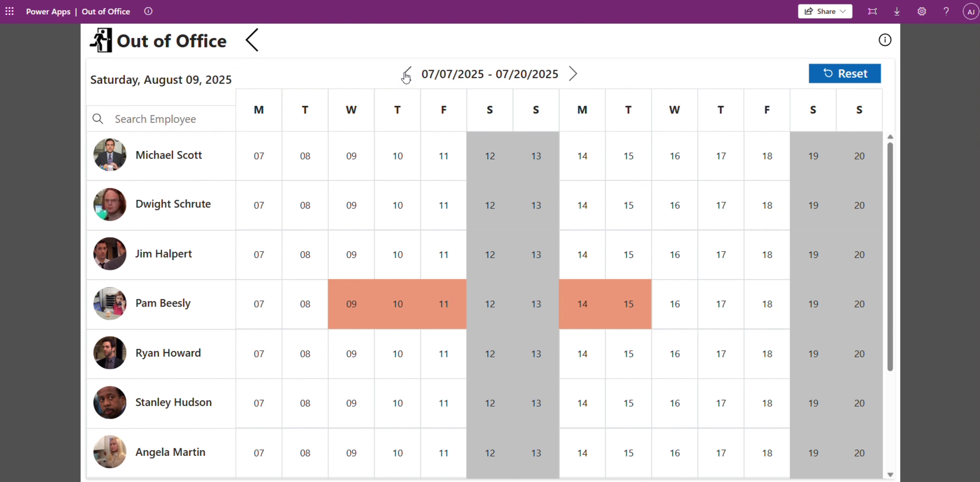
{"action": "left_click", "coordinate": [406, 75]}
{"action": "left_click", "coordinate": [407, 75]}
{"action": "left_click", "coordinate": [406, 75]}
{"action": "left_click", "coordinate": [407, 75]}
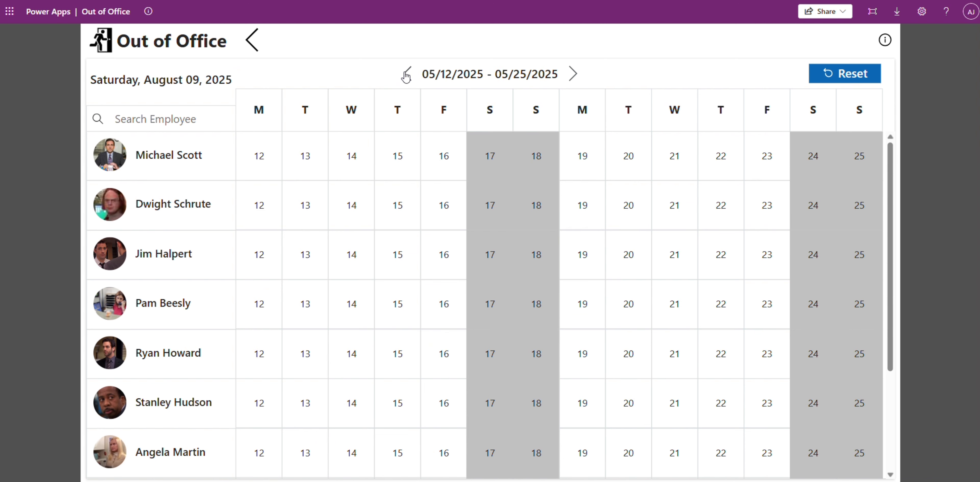
{"action": "left_click", "coordinate": [406, 75]}
{"action": "left_click", "coordinate": [406, 75]}
{"action": "left_click", "coordinate": [406, 75]}
{"action": "left_click", "coordinate": [407, 76]}
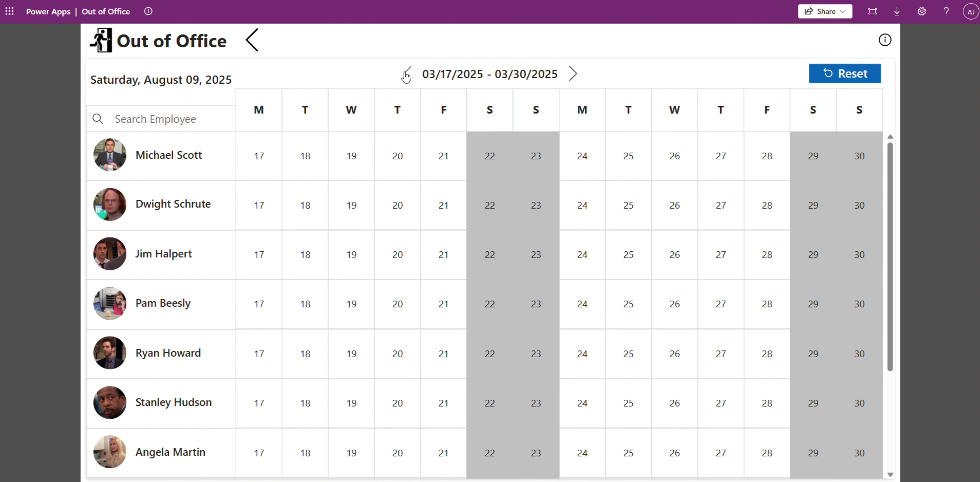
{"action": "left_click", "coordinate": [406, 75]}
{"action": "left_click", "coordinate": [574, 76]}
{"action": "left_click", "coordinate": [405, 91]}
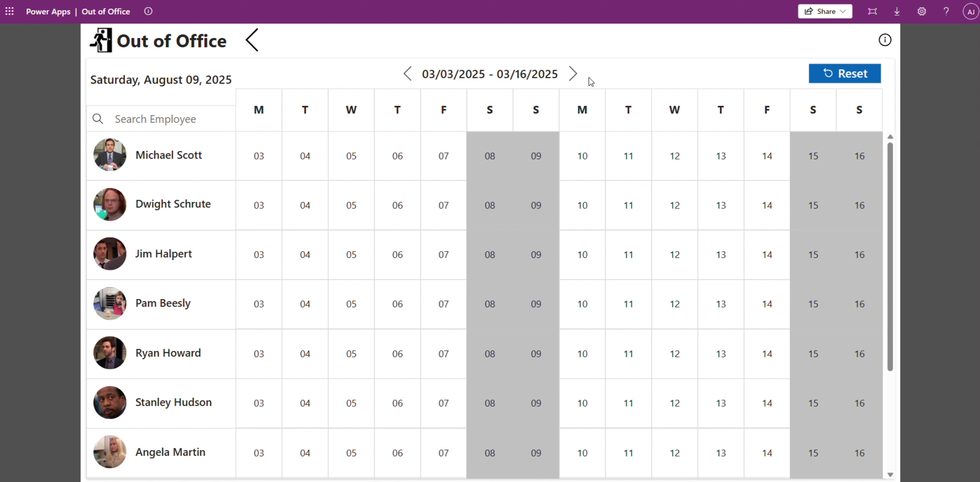
{"action": "left_click", "coordinate": [851, 76]}
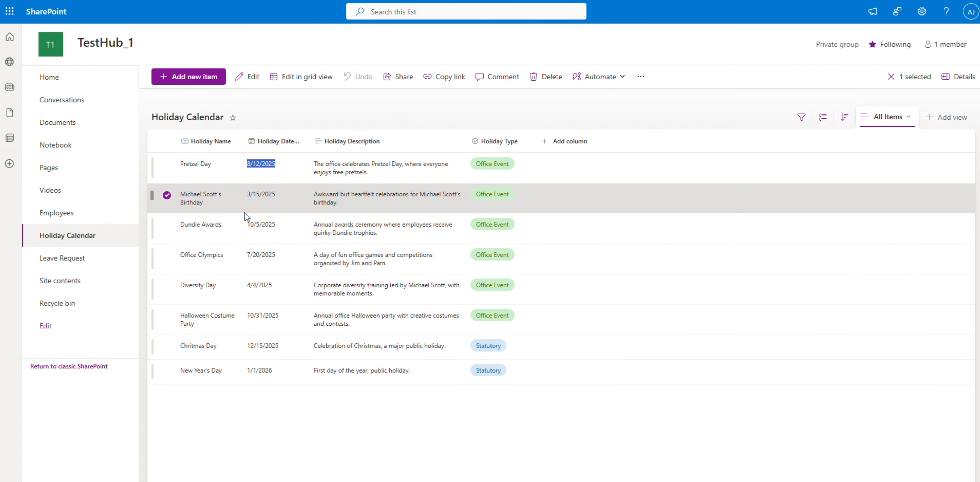
Step: Select the Dundie Awards entry in the holiday list and look through the leave calendar up to 10/13/2025 - 10/26/2025
{"action": "left_click", "coordinate": [160, 197]}
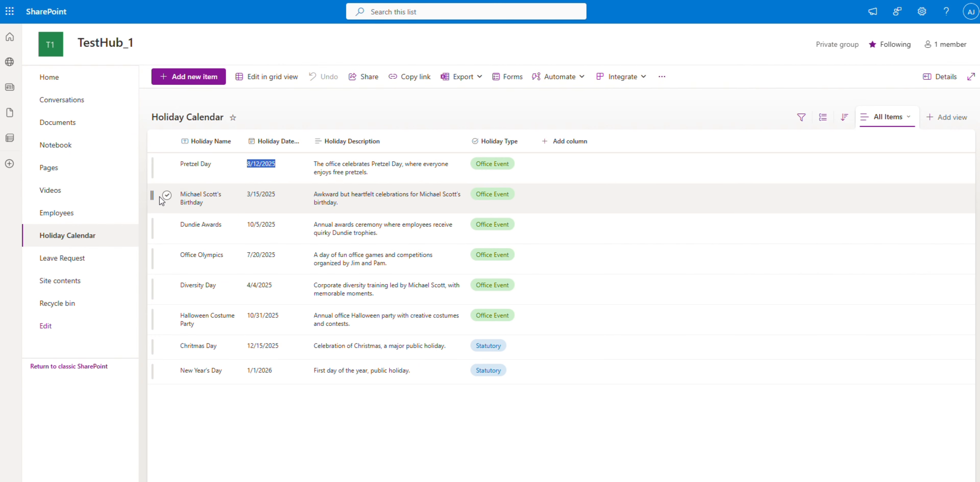
{"action": "left_click", "coordinate": [166, 227]}
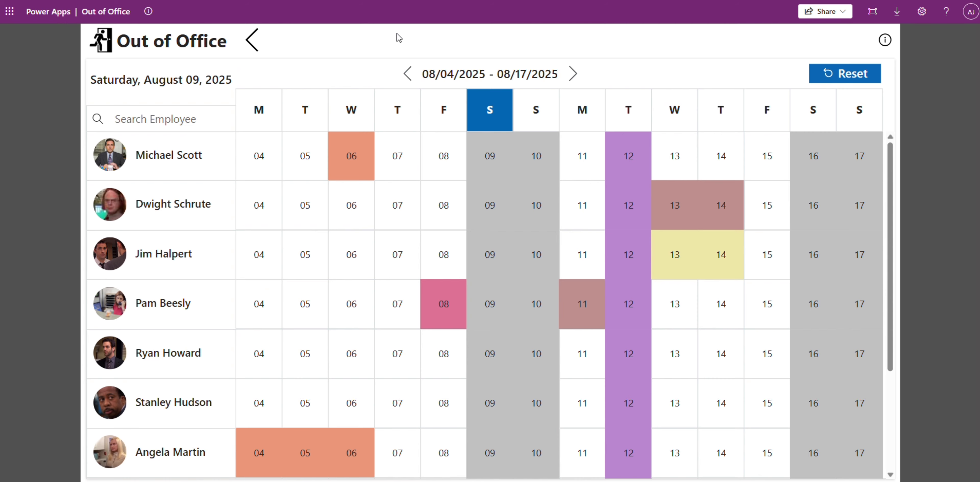
{"action": "left_click", "coordinate": [570, 74]}
{"action": "left_click", "coordinate": [568, 78]}
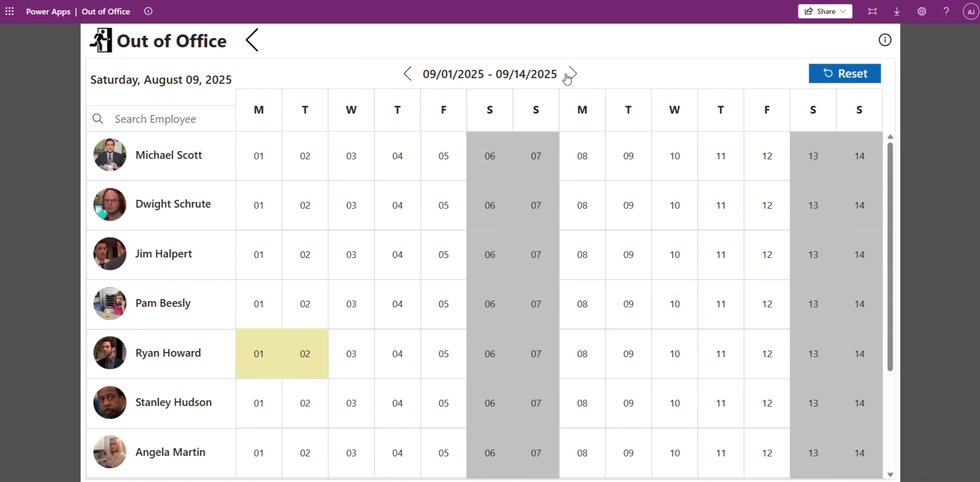
{"action": "left_click", "coordinate": [567, 78]}
{"action": "left_click", "coordinate": [567, 78]}
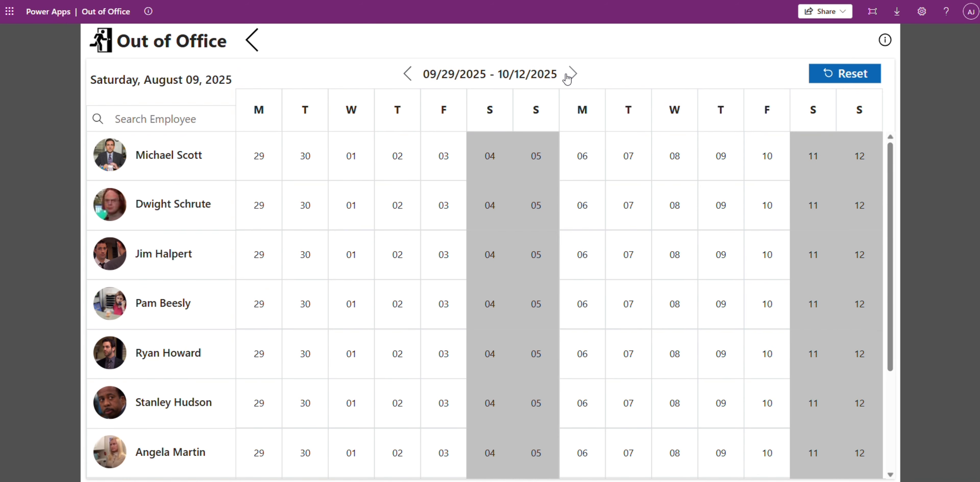
{"action": "left_click", "coordinate": [568, 78]}
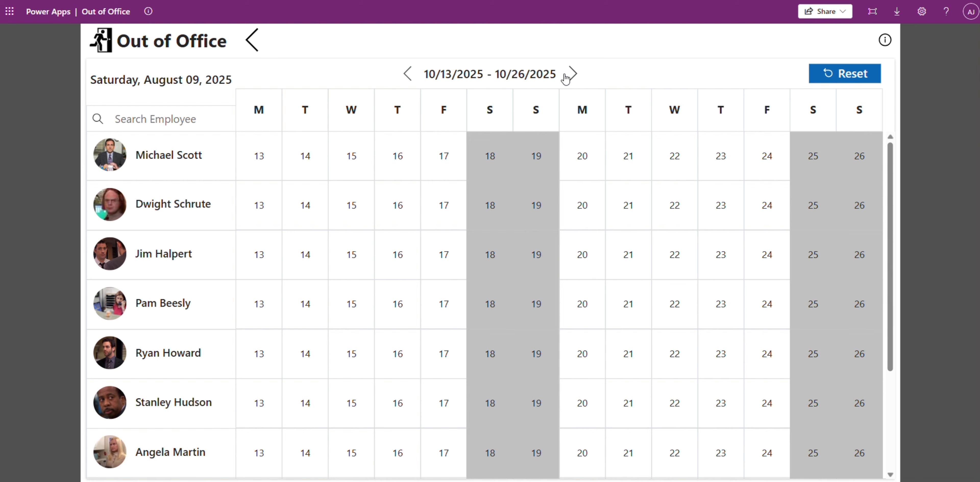
Step: Show 10/27/2025 - 11/09/2025 in the leave calendar and compare it with the Halloween Costume Party entry in the holiday list
{"action": "left_click", "coordinate": [568, 78]}
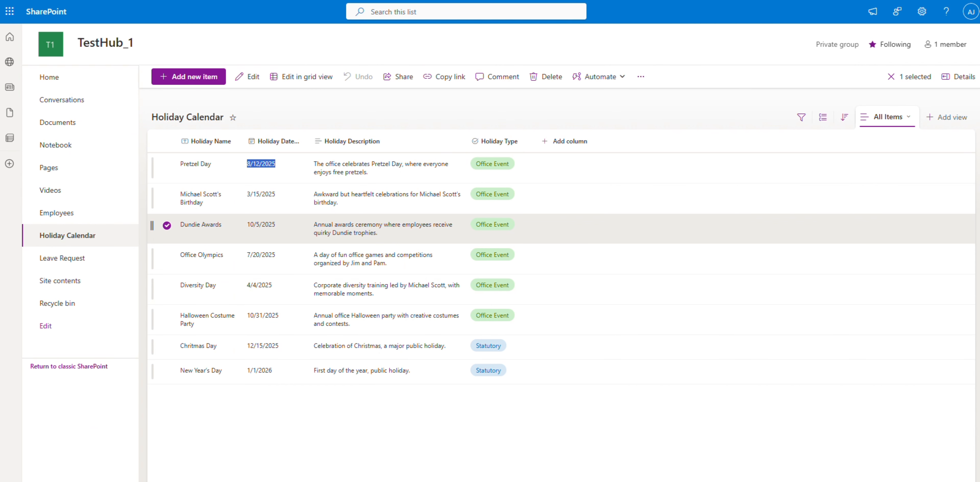
{"action": "left_click", "coordinate": [167, 225]}
{"action": "left_click", "coordinate": [168, 323]}
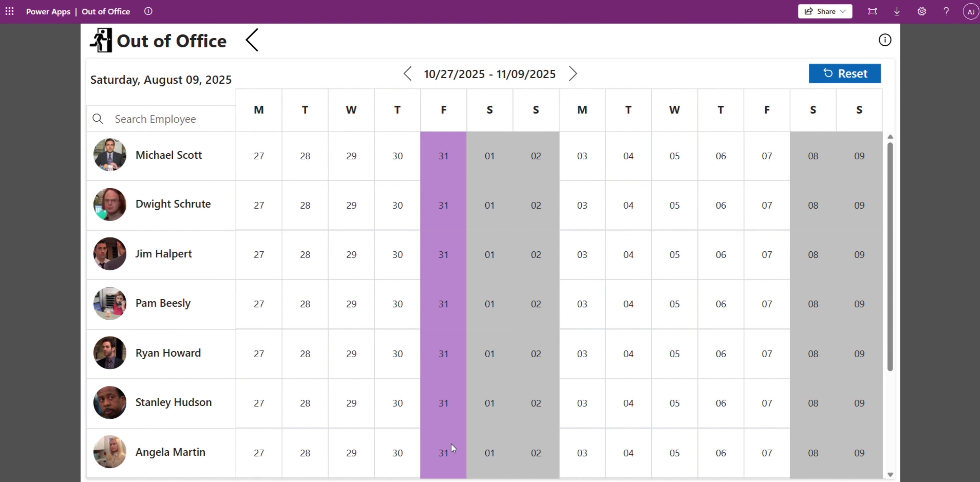
Step: Check the Dundie Awards date against 09/29/2025 - 10/12/2025 in the leave calendar, then reset the calendar to the current period
{"action": "left_click", "coordinate": [408, 75]}
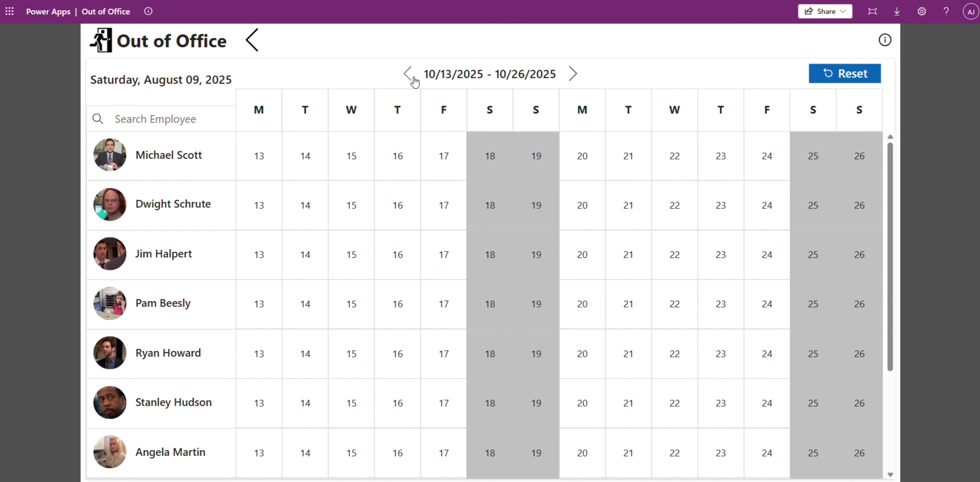
{"action": "left_click", "coordinate": [408, 74]}
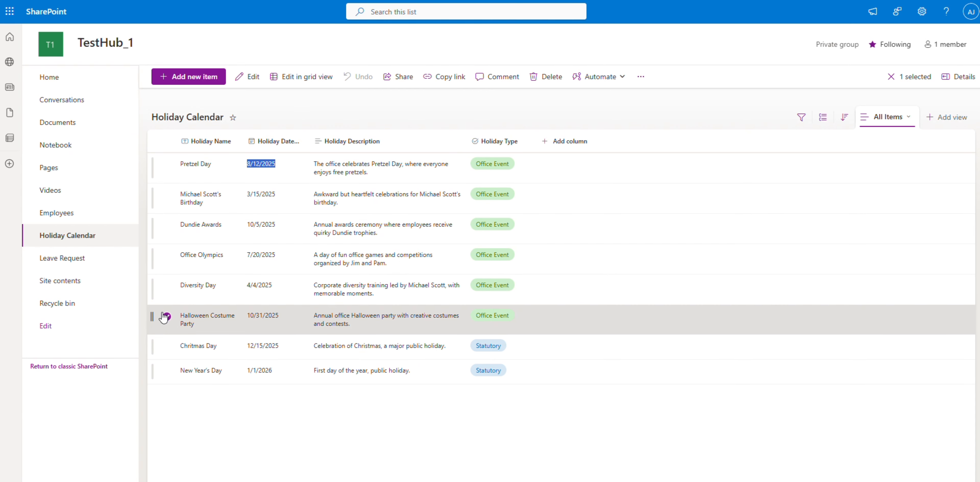
{"action": "left_click", "coordinate": [164, 317]}
{"action": "left_click", "coordinate": [164, 227]}
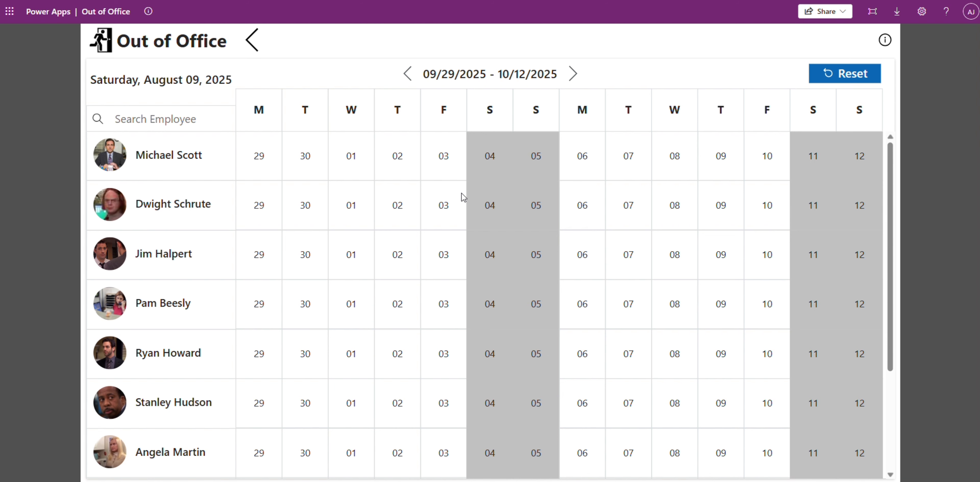
{"action": "left_click", "coordinate": [827, 74]}
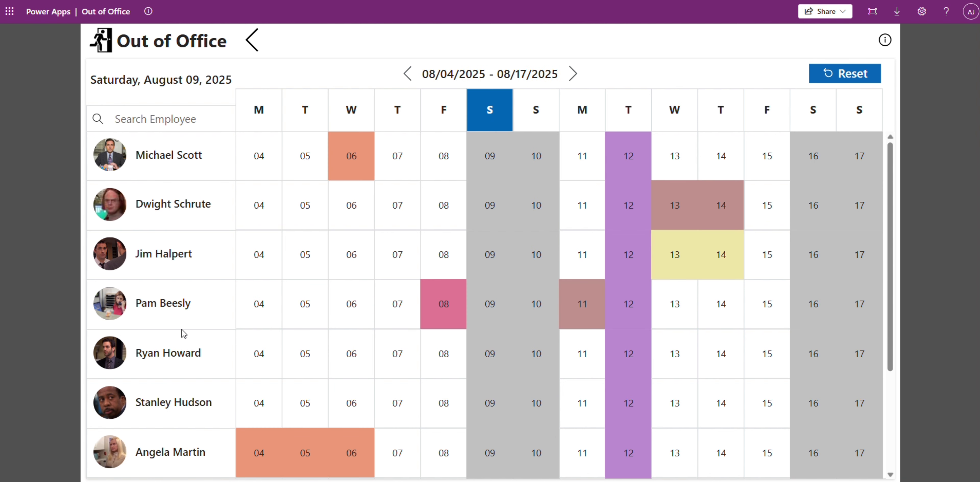
Step: Look through the employee rows and filter them by "j", "m" and "p" in turn, clearing each search
{"action": "scroll", "coordinate": [180, 331], "scroll_direction": "down", "scroll_amount": 3}
{"action": "scroll", "coordinate": [180, 331], "scroll_direction": "up", "scroll_amount": 3}
{"action": "left_click", "coordinate": [149, 115]}
{"action": "type", "text": "j"}
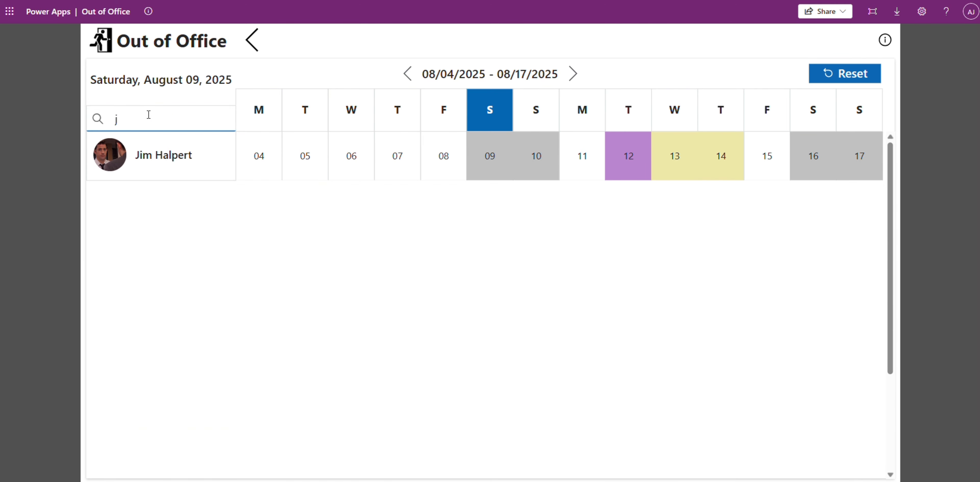
{"action": "key", "text": "BackSpace"}
{"action": "type", "text": "m"}
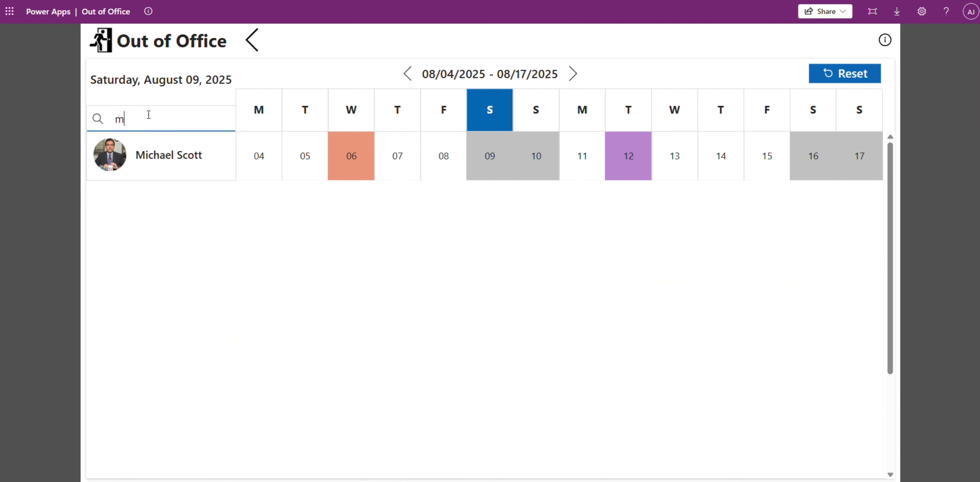
{"action": "key", "text": "BackSpace"}
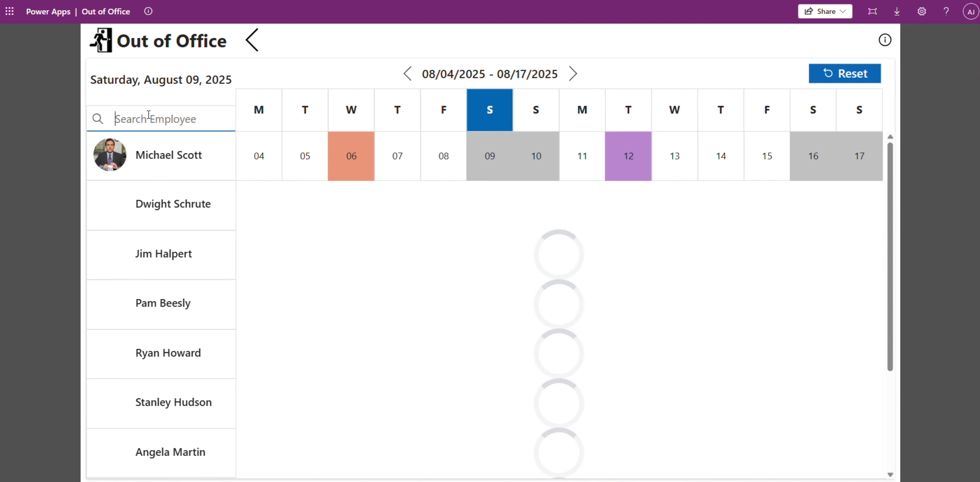
{"action": "type", "text": "p"}
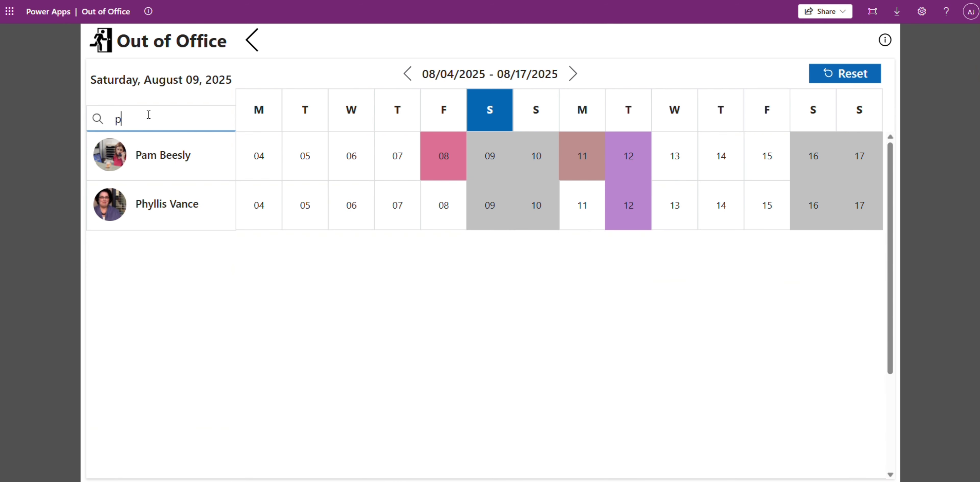
{"action": "key", "text": "BackSpace"}
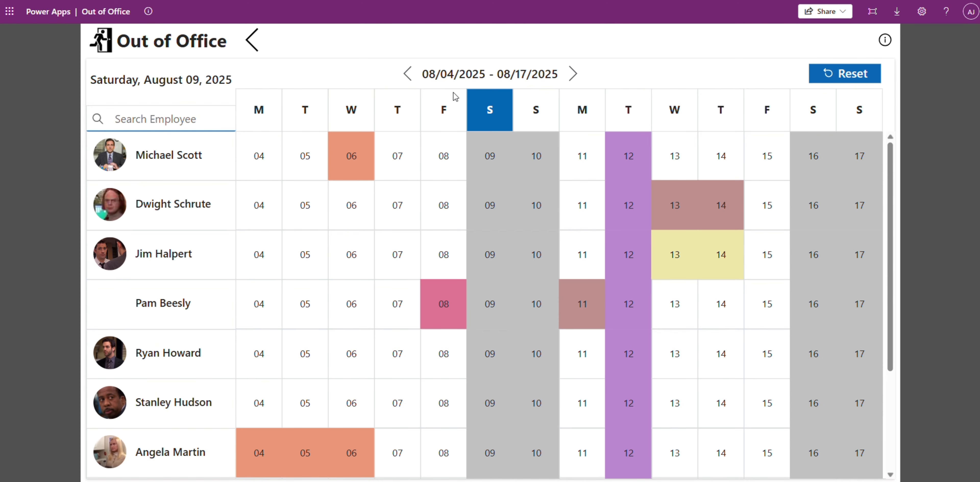
Step: View the leave calendar back to 07/07/2025 - 07/20/2025 and reset it to the current period
{"action": "left_click", "coordinate": [410, 75]}
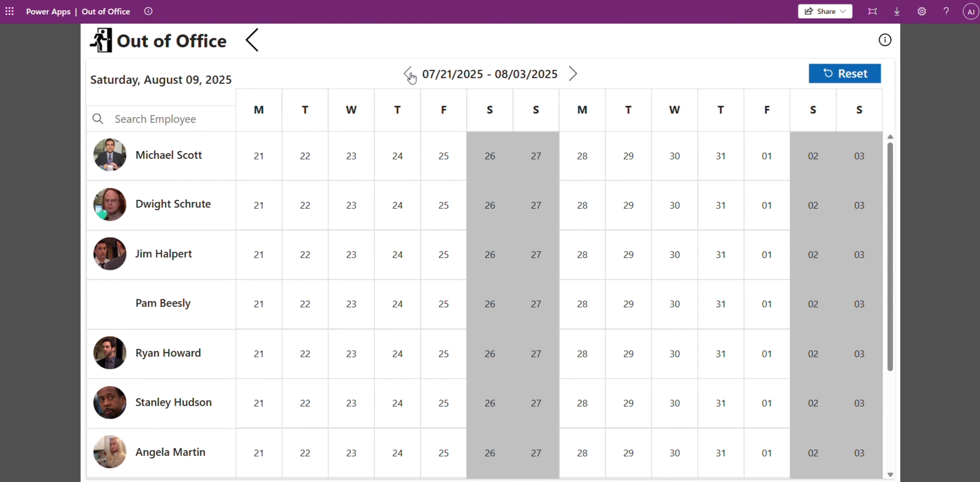
{"action": "left_click", "coordinate": [410, 75]}
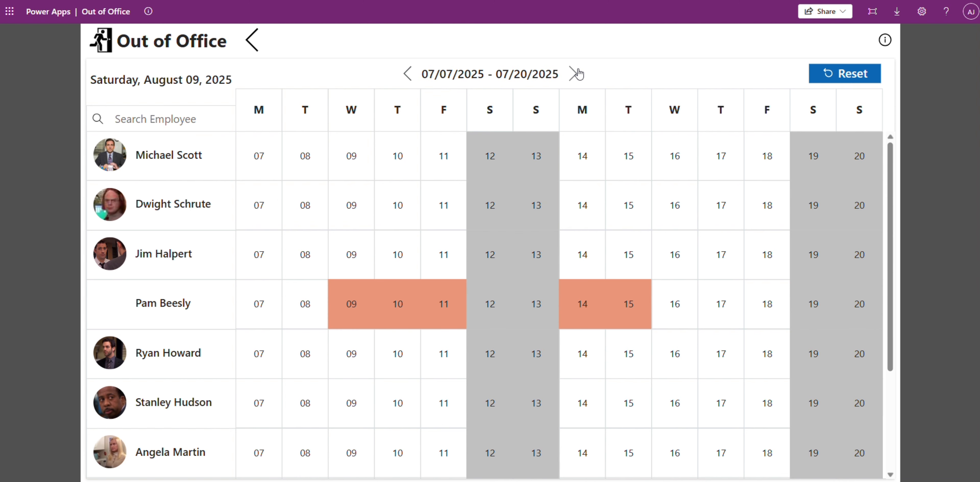
{"action": "left_click", "coordinate": [572, 74]}
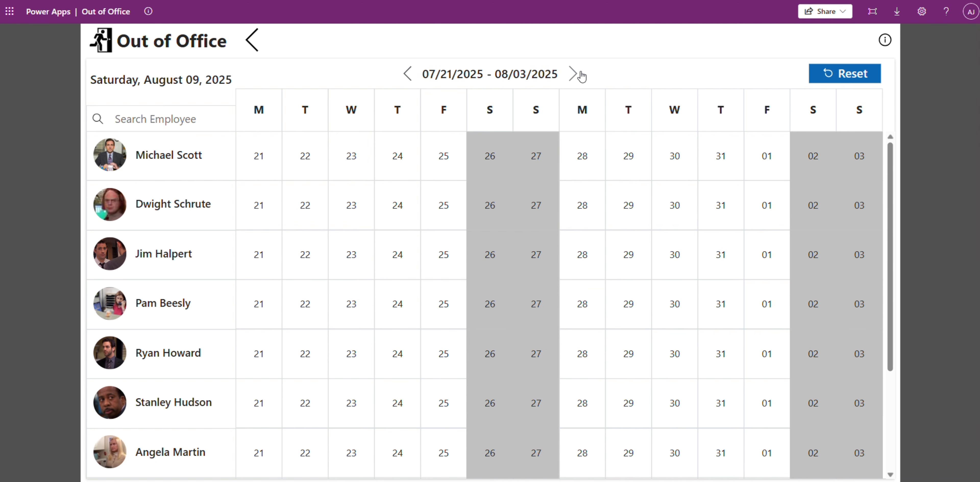
{"action": "left_click", "coordinate": [871, 75]}
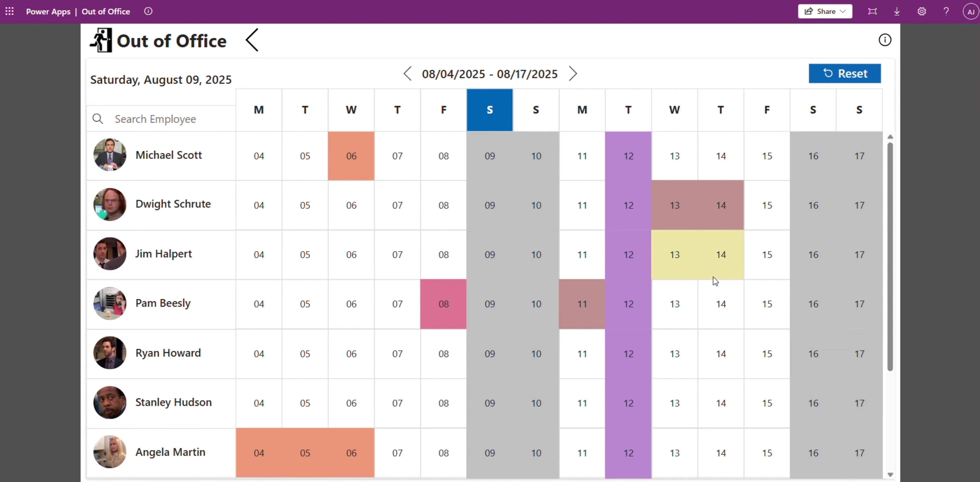
Step: Open the leave calendar's colour legend to examine the leave types
{"action": "left_click", "coordinate": [885, 40]}
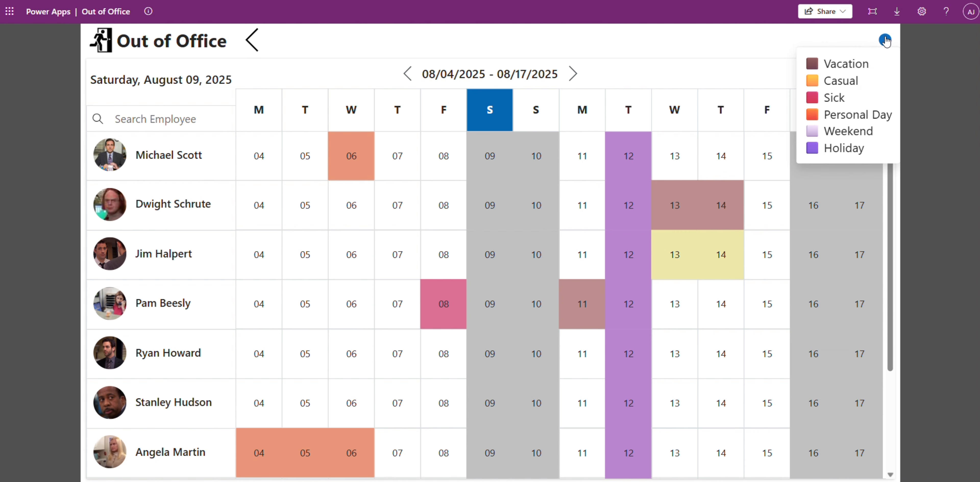